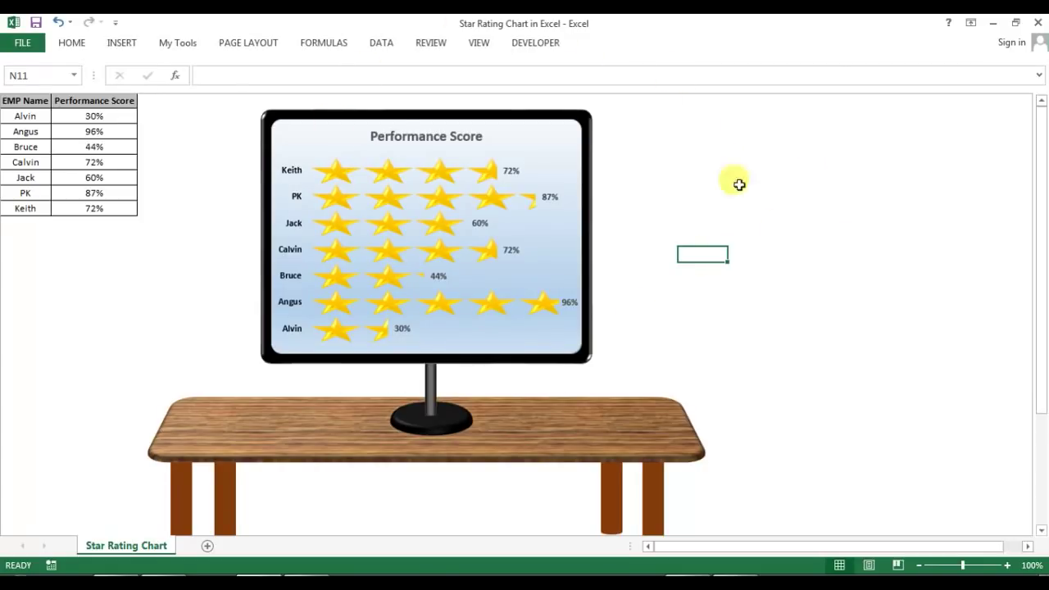
# Review the employee names in A2:A8 and the performance scores in B2:B8 behind the star rating chart
pyautogui.moveTo(37, 116); pyautogui.dragTo(40, 209)
pyautogui.moveTo(38, 113); pyautogui.dragTo(37, 209)
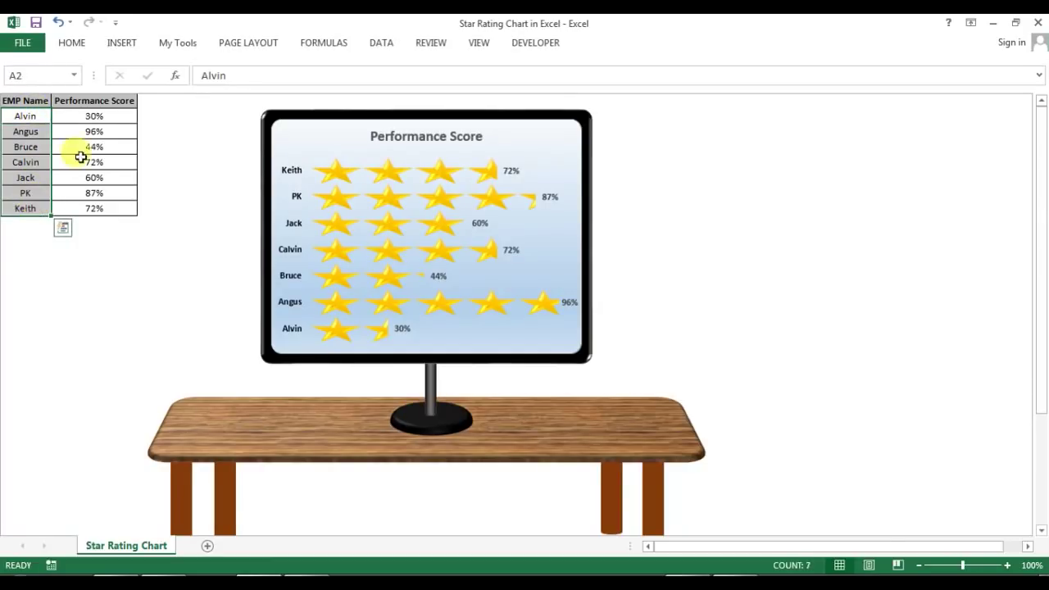
pyautogui.moveTo(118, 112); pyautogui.dragTo(107, 208)
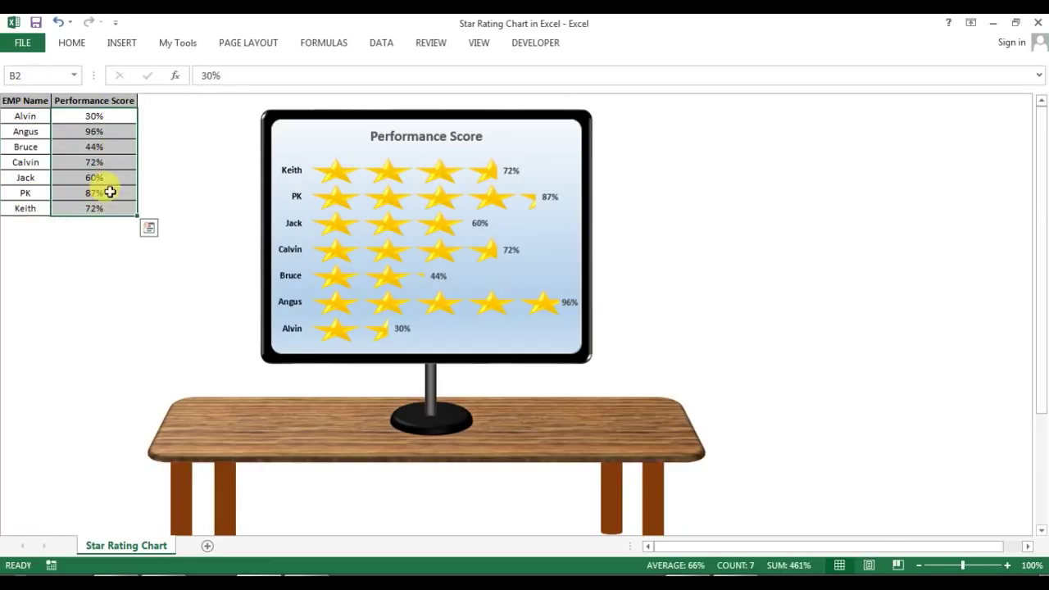
pyautogui.moveTo(106, 111); pyautogui.dragTo(105, 209)
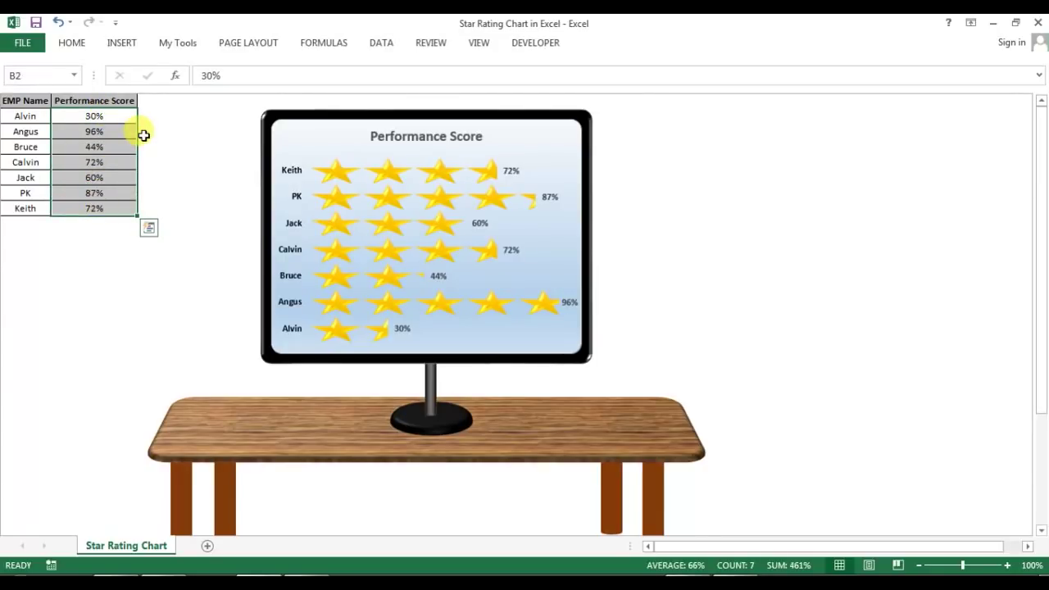
pyautogui.moveTo(159, 115); pyautogui.dragTo(151, 208)
pyautogui.moveTo(104, 117); pyautogui.dragTo(106, 201)
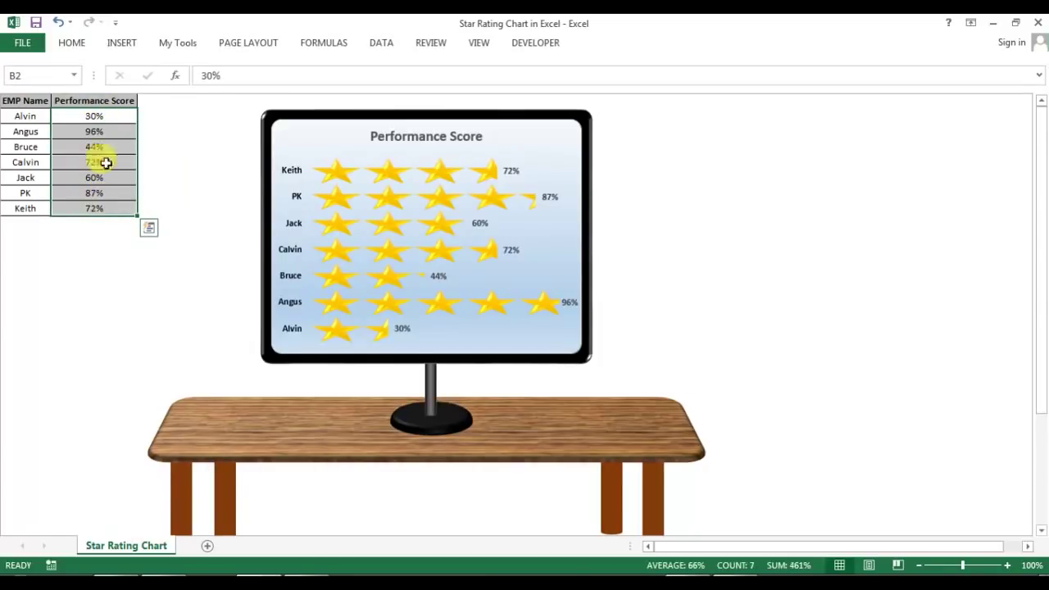
# Set the first employee's performance score in B2 to 100% and check that employee's stars in the chart
pyautogui.click(105, 115)
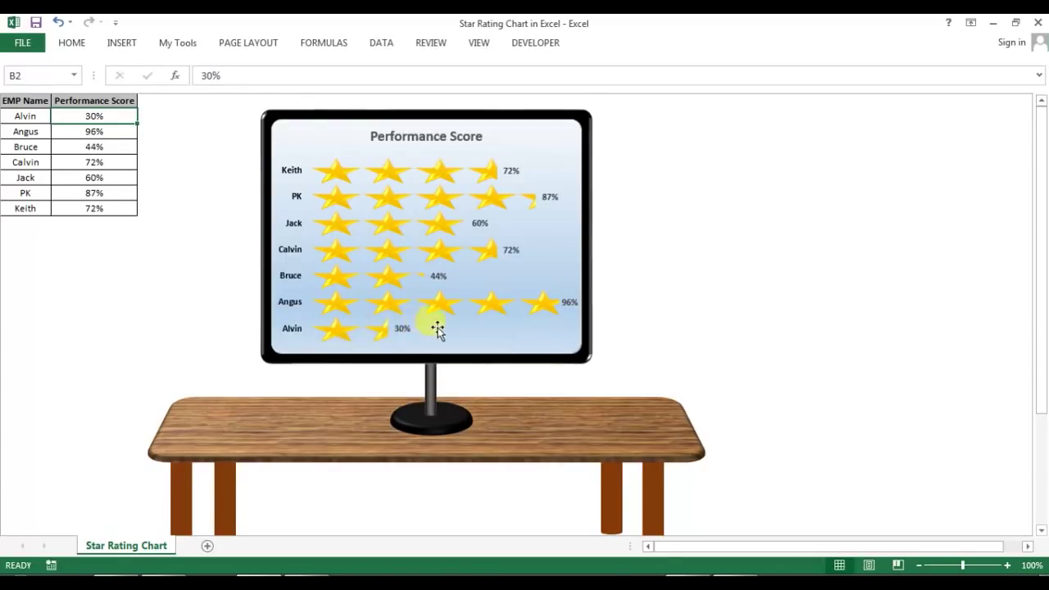
pyautogui.write('10')
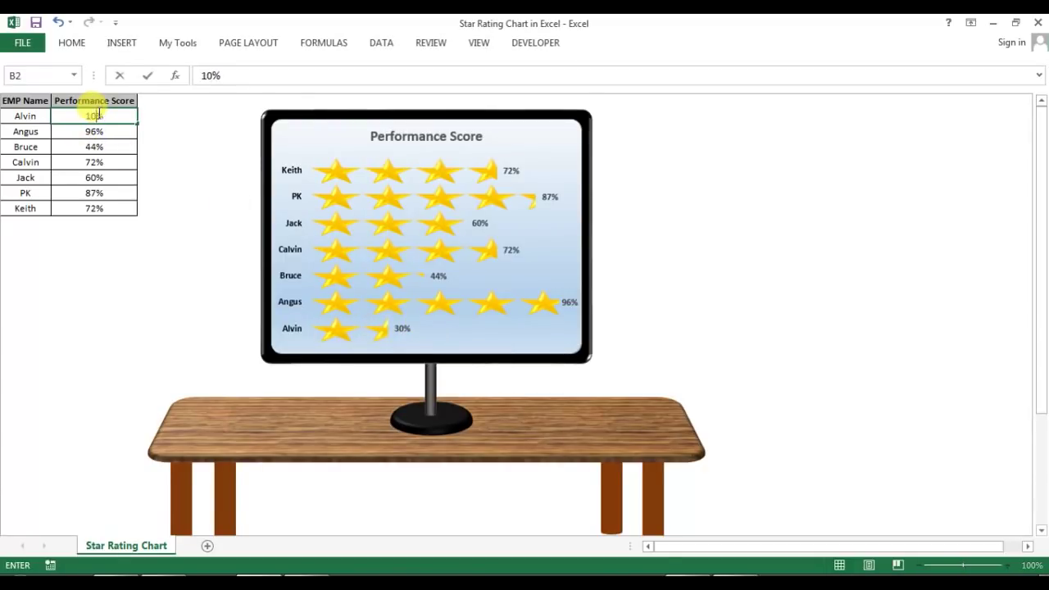
pyautogui.press('Return')
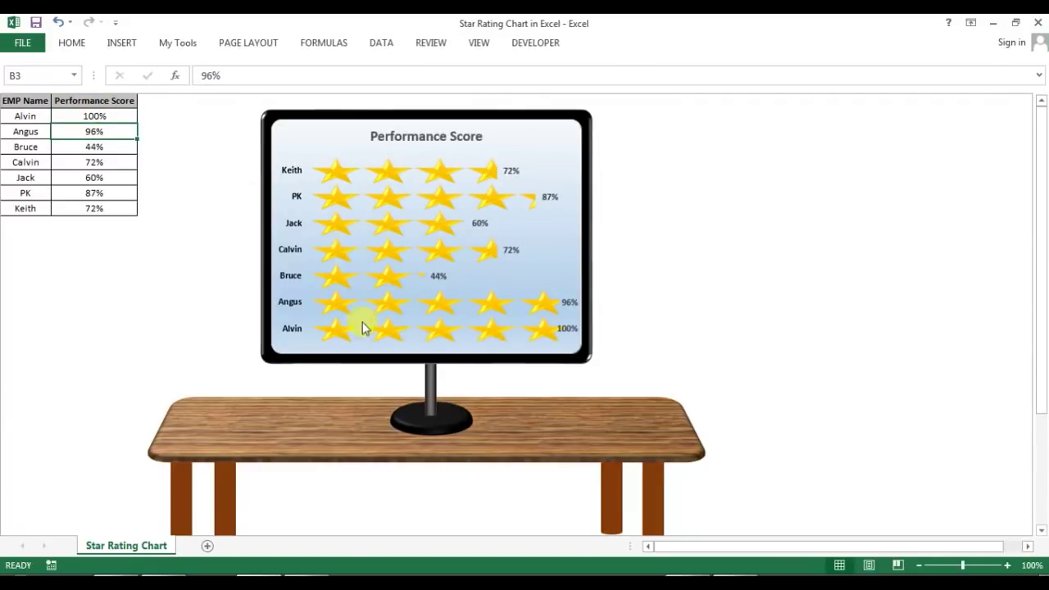
pyautogui.moveTo(366, 341)
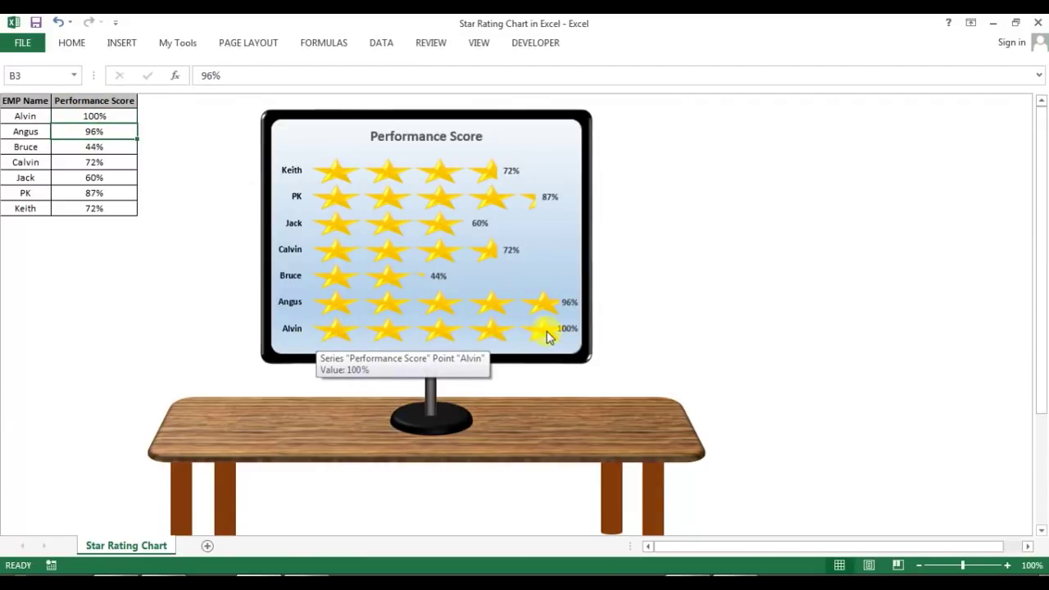
# Change the first employee's performance score in B2 to 40%
pyautogui.click(101, 118)
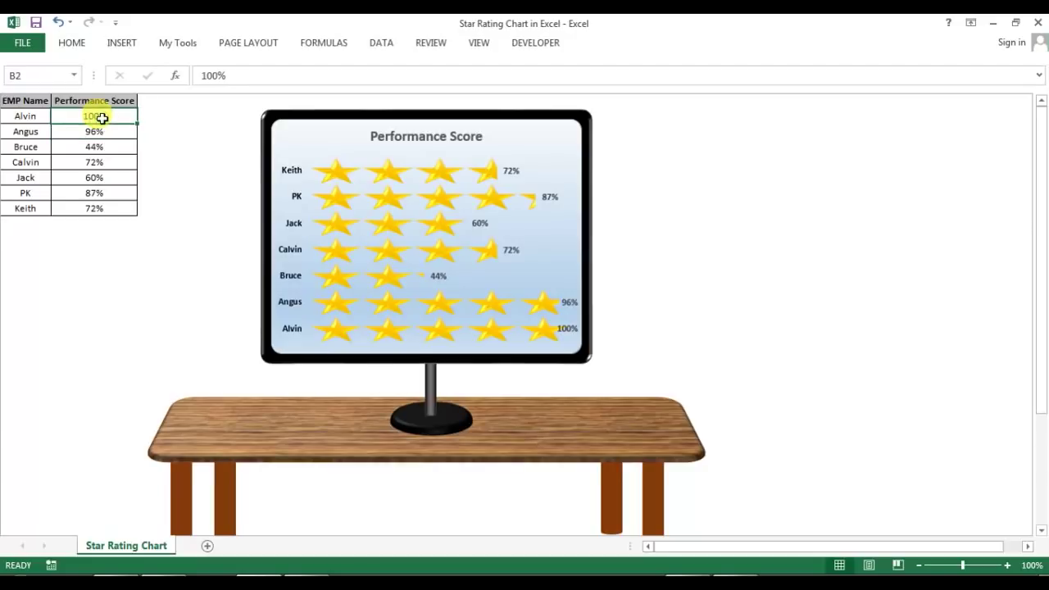
pyautogui.write('40%')
pyautogui.press('Return')
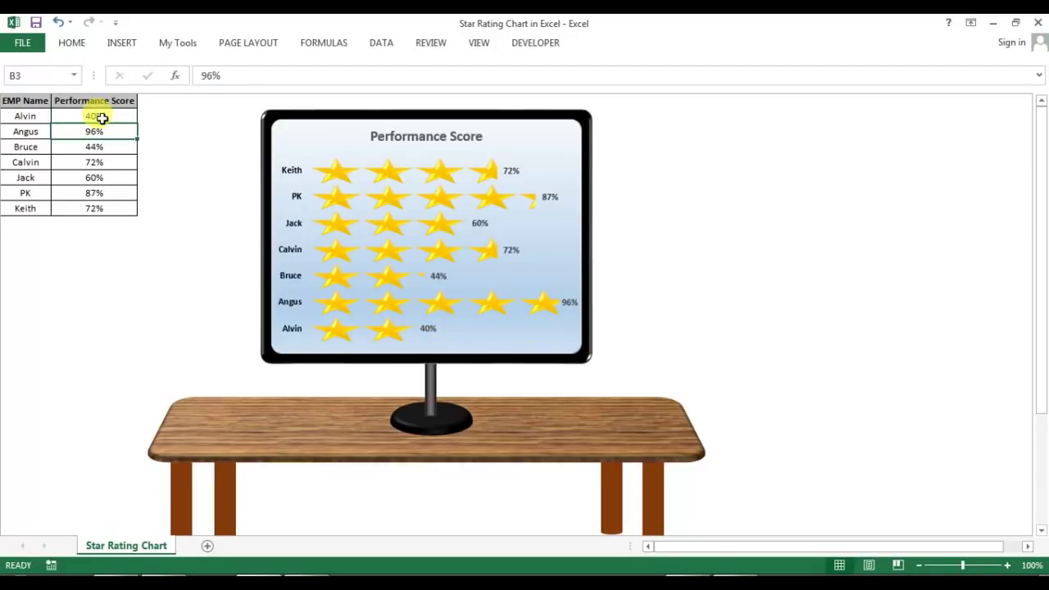
pyautogui.moveTo(102, 118); pyautogui.dragTo(100, 208)
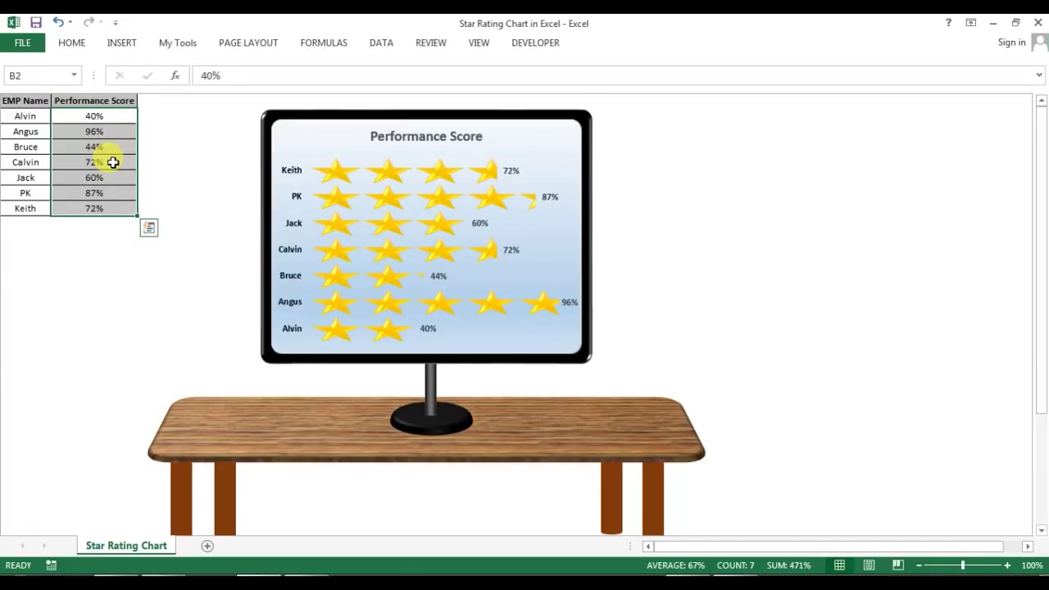
pyautogui.moveTo(103, 115); pyautogui.dragTo(109, 211)
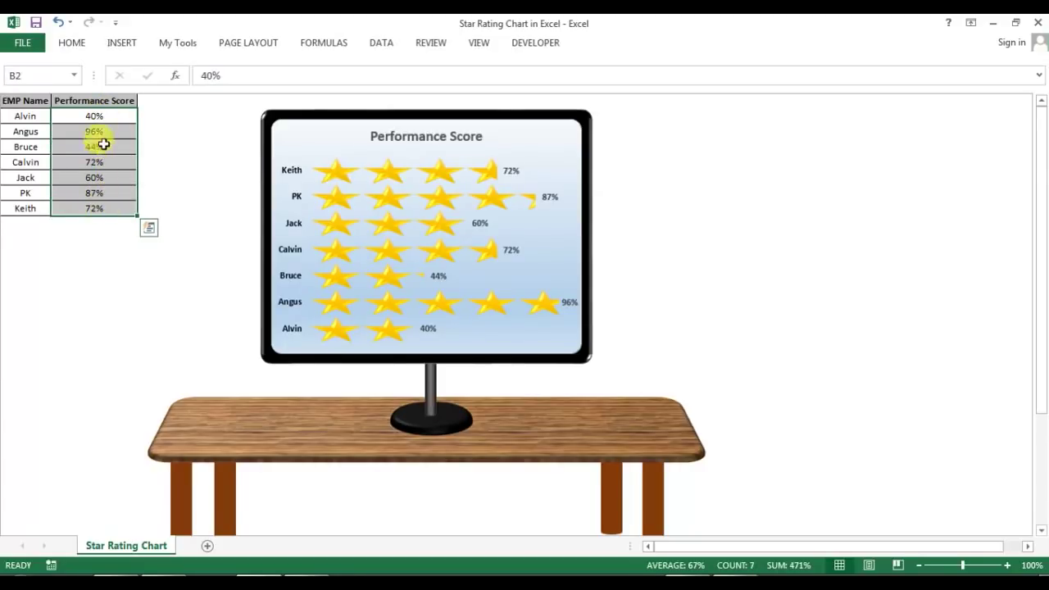
pyautogui.moveTo(103, 114); pyautogui.dragTo(109, 202)
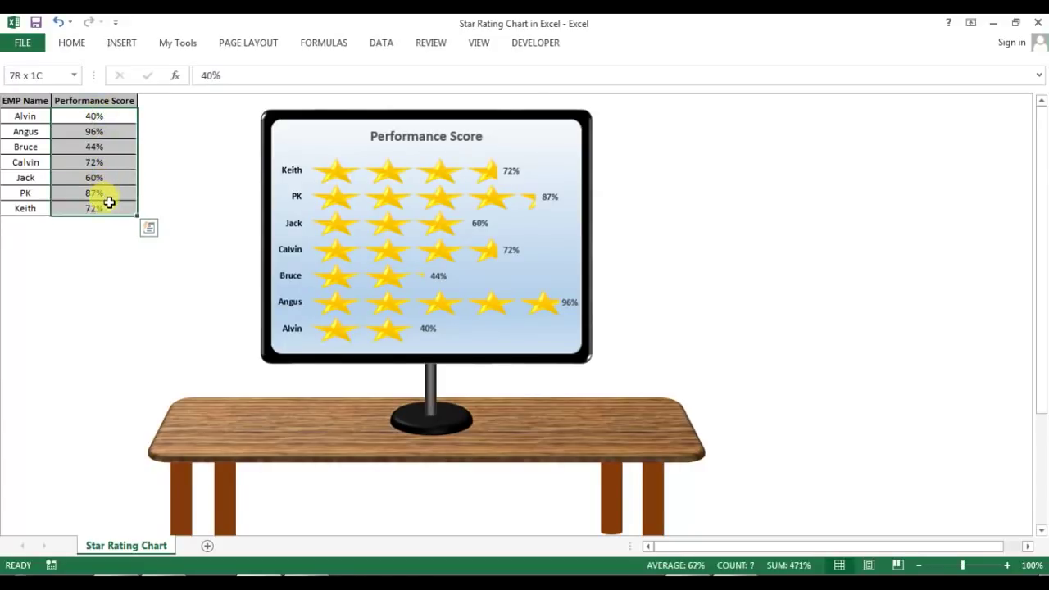
# Change the first employee's performance score in B2 to 60%
pyautogui.click(120, 116)
pyautogui.write('60')
pyautogui.press('Return')
# Set the first employee's performance score in B2 to 50%
pyautogui.click(112, 117)
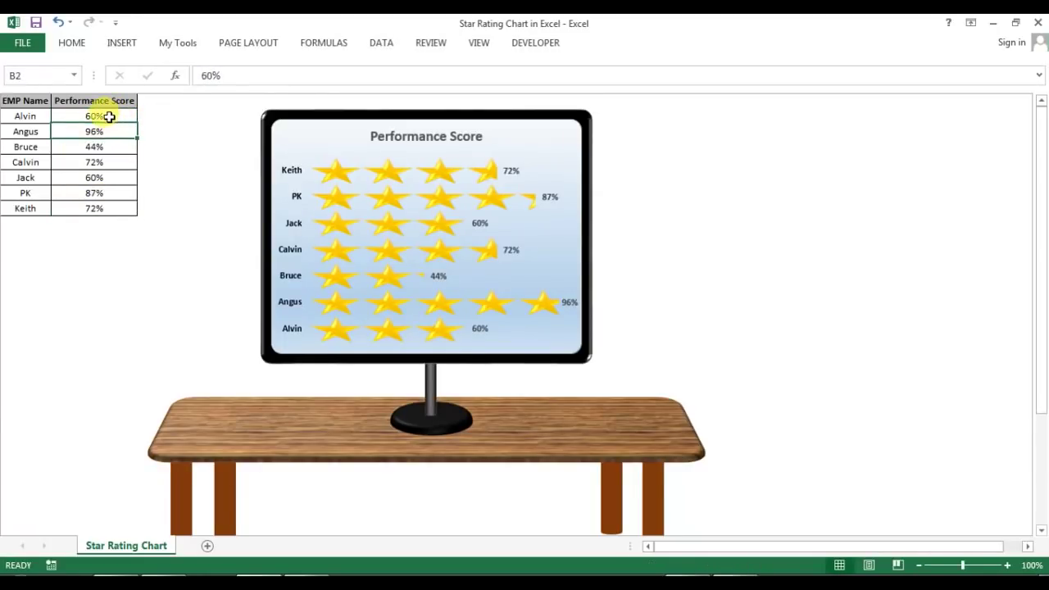
pyautogui.write('50')
pyautogui.press('Return')
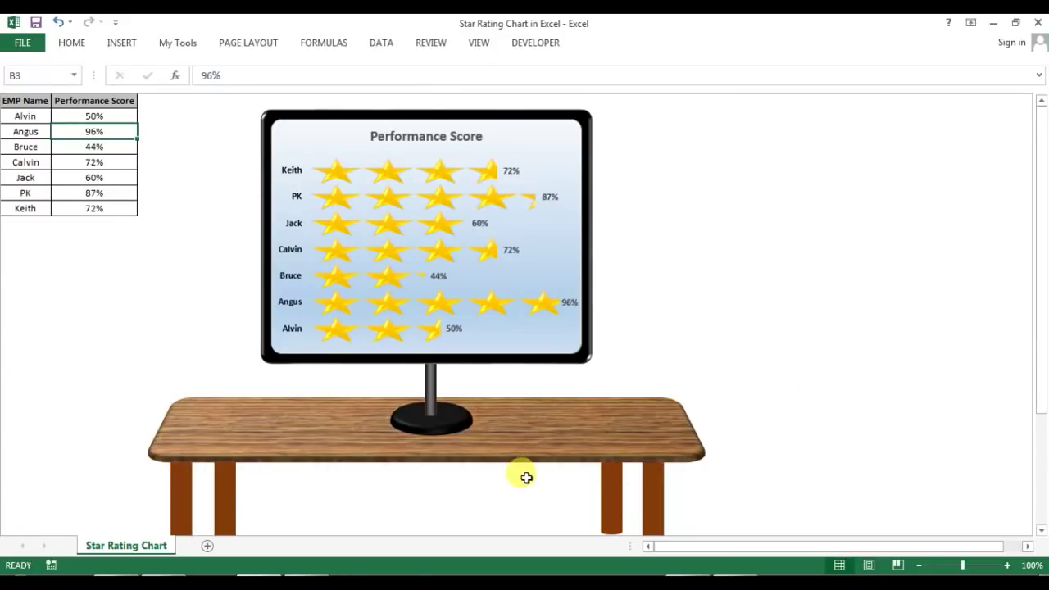
# Copy the employee score table A1:B8 to cell A1 of a new sheet and fit both column widths to their contents
pyautogui.moveTo(19, 103); pyautogui.dragTo(117, 203)
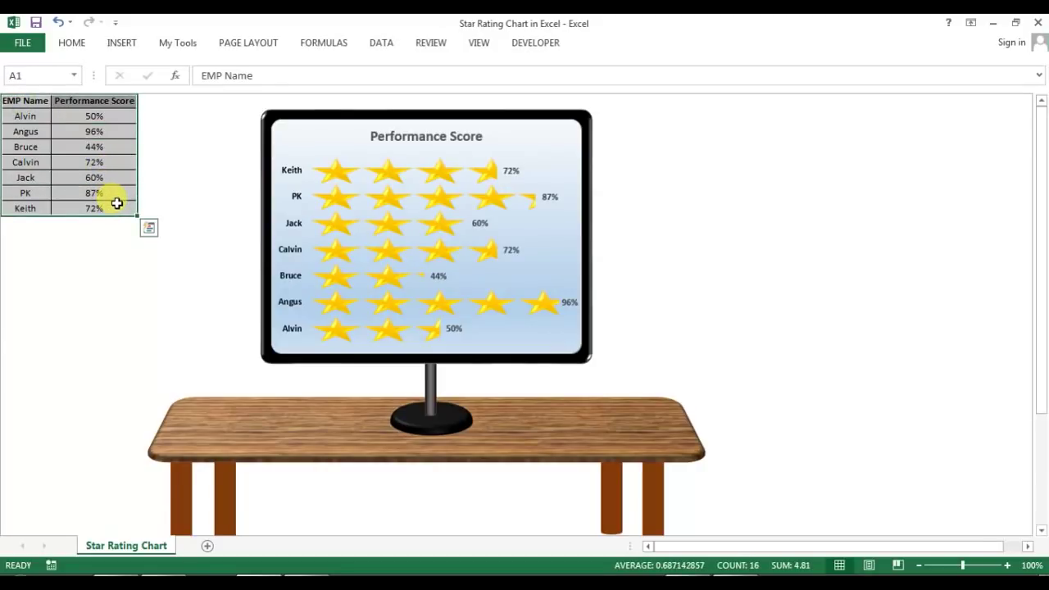
pyautogui.hotkey('ctrl', 'c')
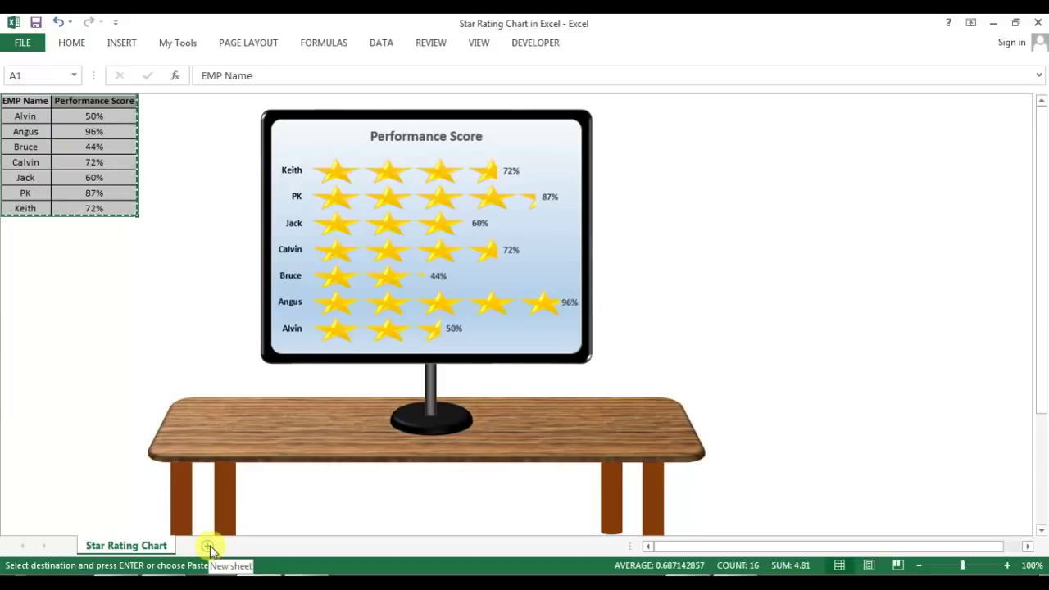
pyautogui.click(209, 546)
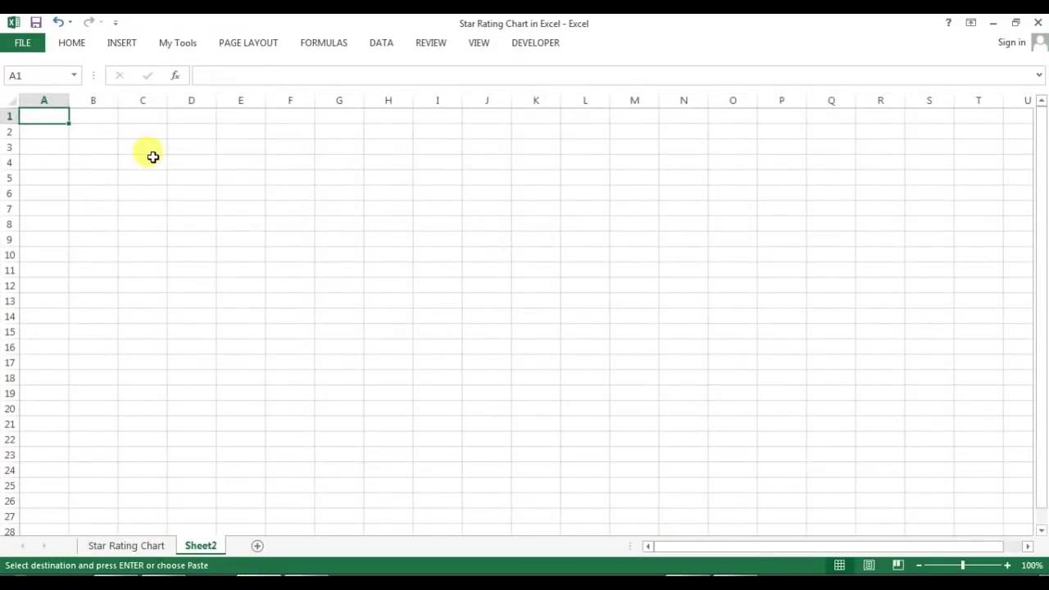
pyautogui.hotkey('ctrl', 'v')
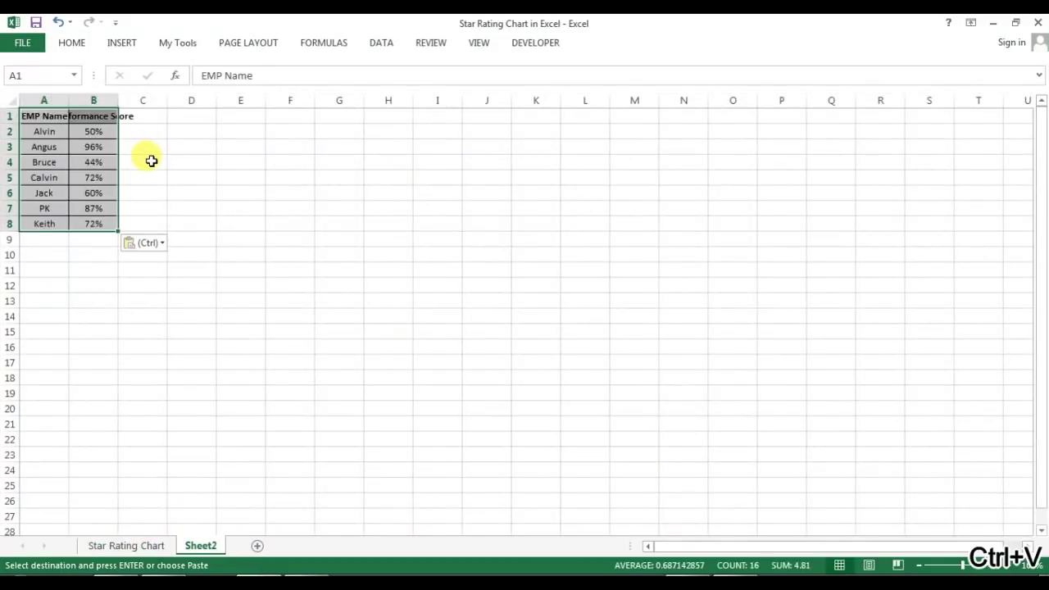
pyautogui.doubleClick(118, 100)
pyautogui.doubleClick(70, 100)
pyautogui.click(279, 147)
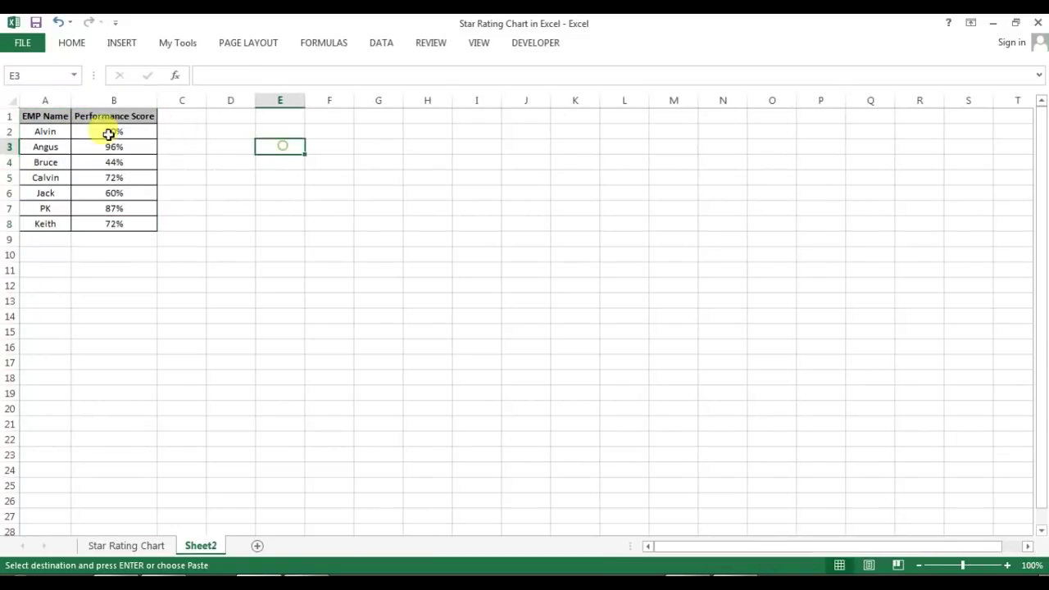
# Insert a 2-D clustered bar chart from A1:B8 and place it beside the table, near the top of the sheet
pyautogui.moveTo(61, 115); pyautogui.dragTo(117, 224)
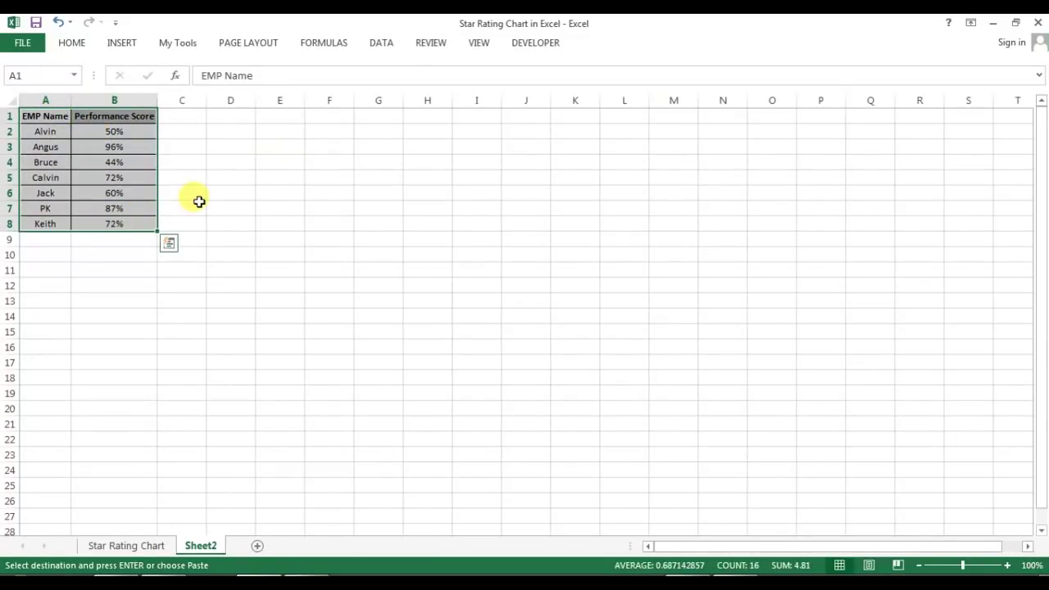
pyautogui.click(121, 47)
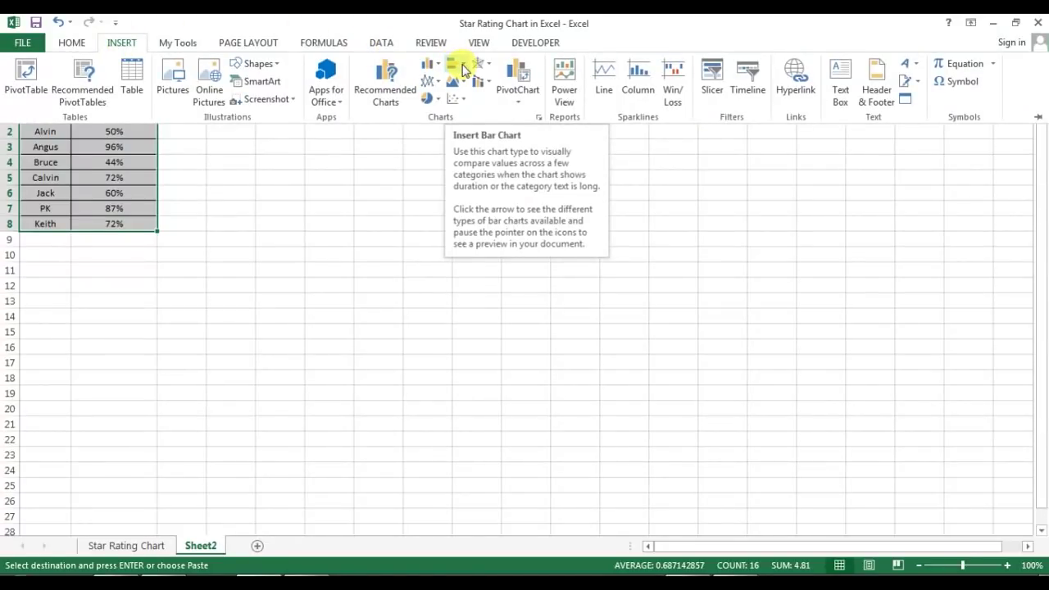
pyautogui.click(463, 70)
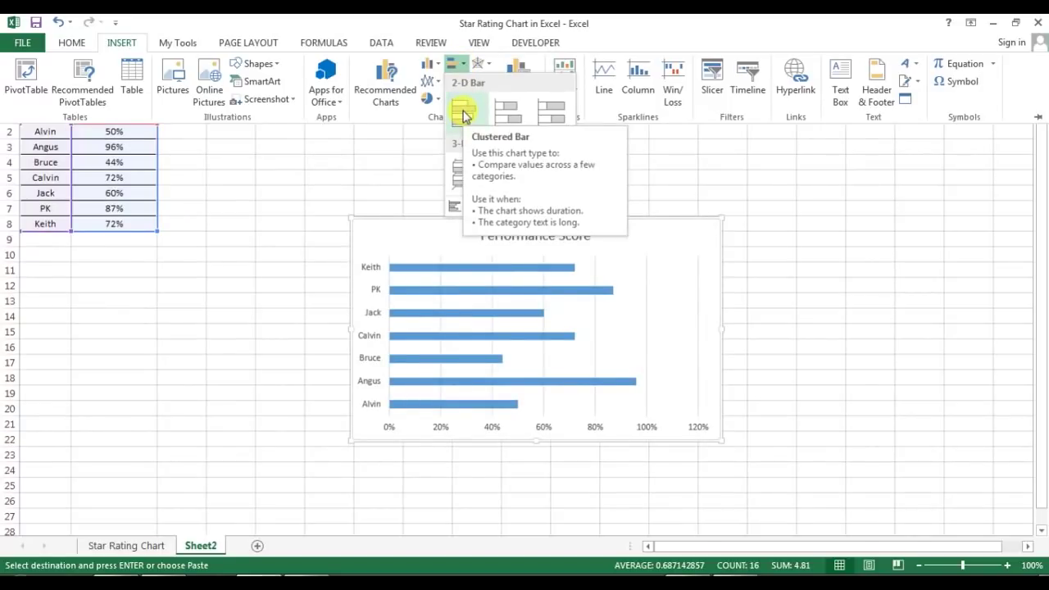
pyautogui.click(462, 113)
pyautogui.moveTo(421, 222); pyautogui.dragTo(307, 122)
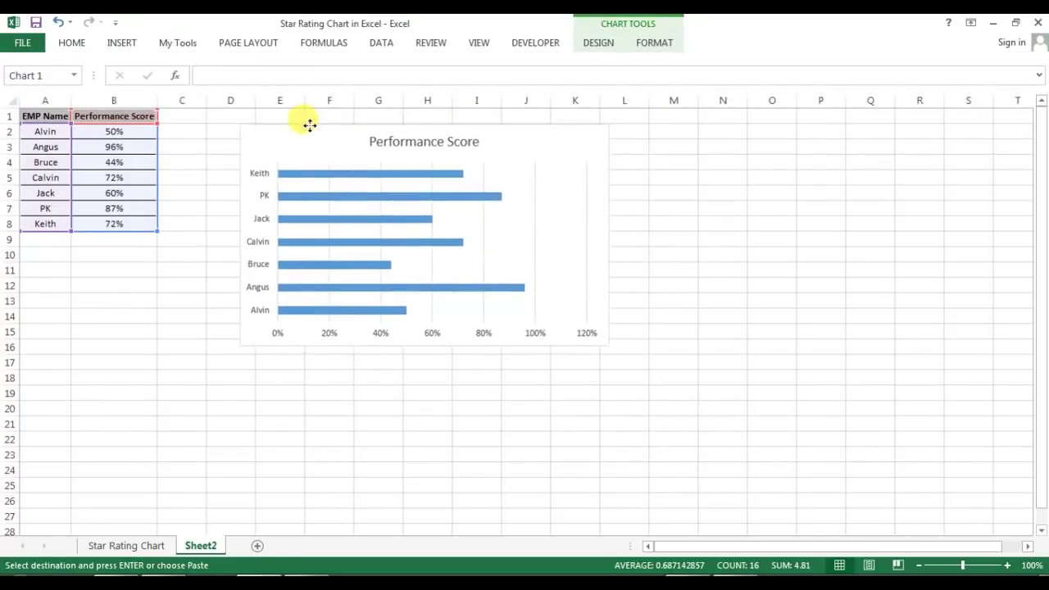
# Fix the chart's horizontal value axis at minimum 0.0, maximum 1.0 and major unit 0.2
pyautogui.rightClick(484, 336)
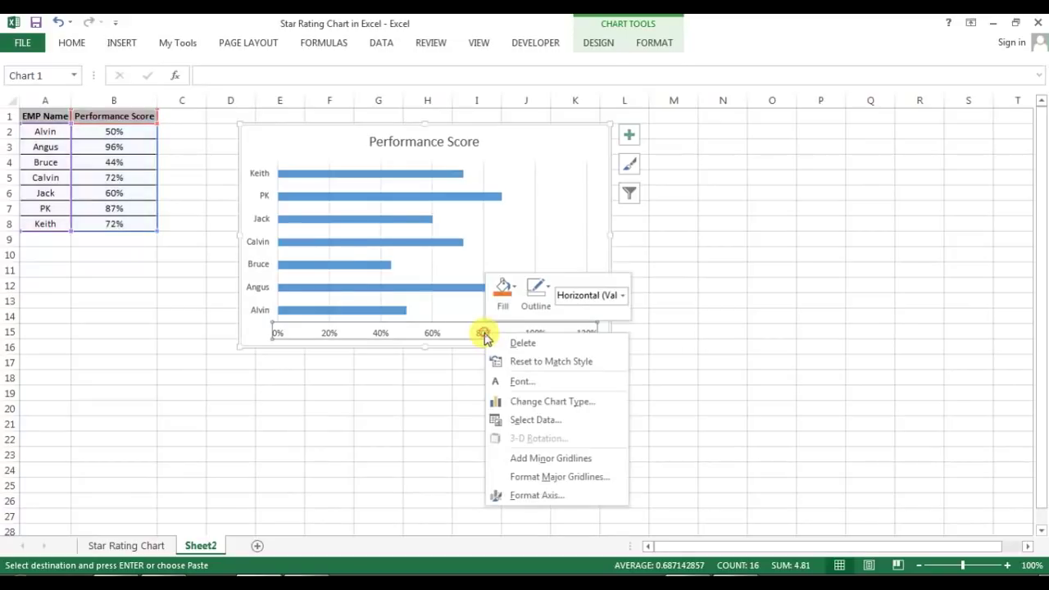
pyautogui.click(537, 497)
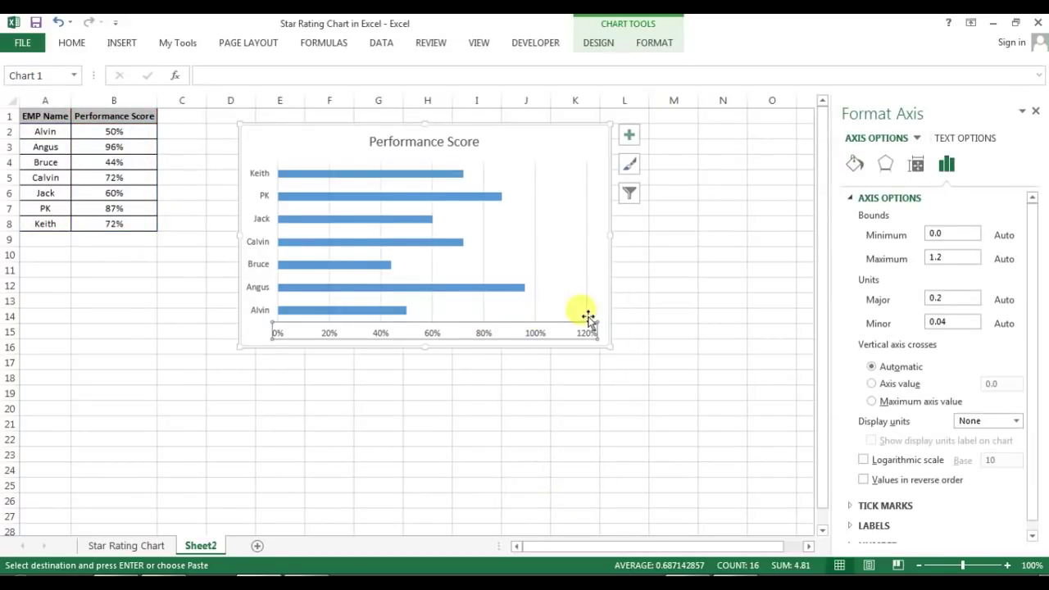
pyautogui.click(955, 235)
pyautogui.click(934, 258)
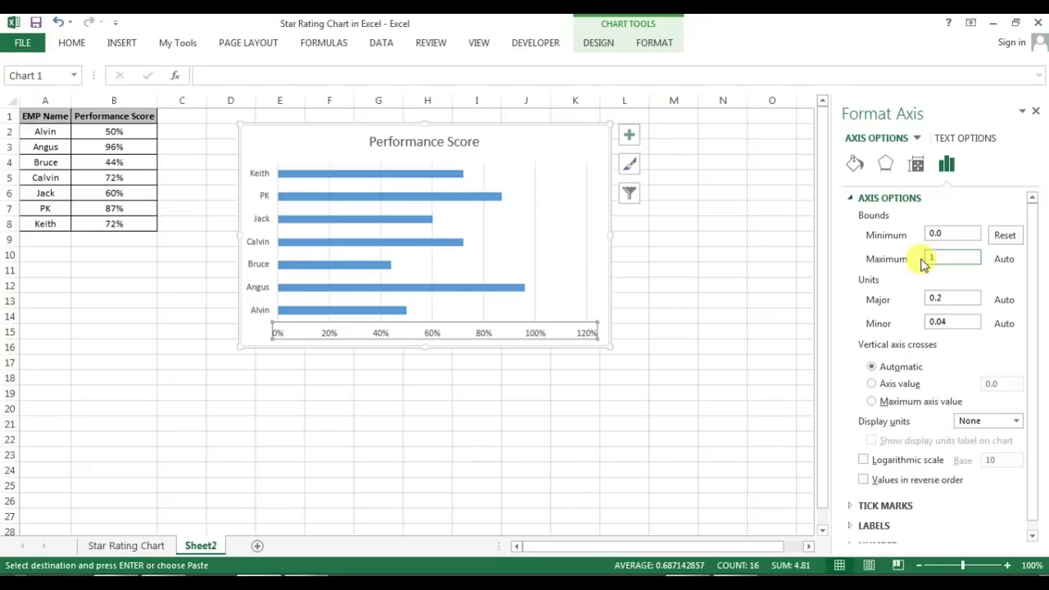
pyautogui.write('1')
pyautogui.click(956, 297)
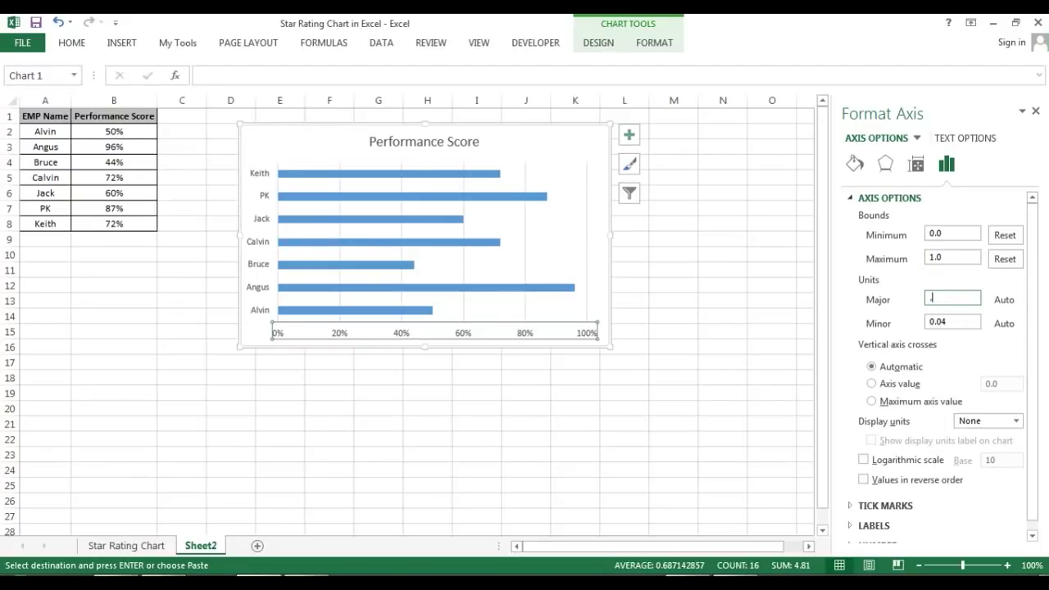
pyautogui.press('Return')
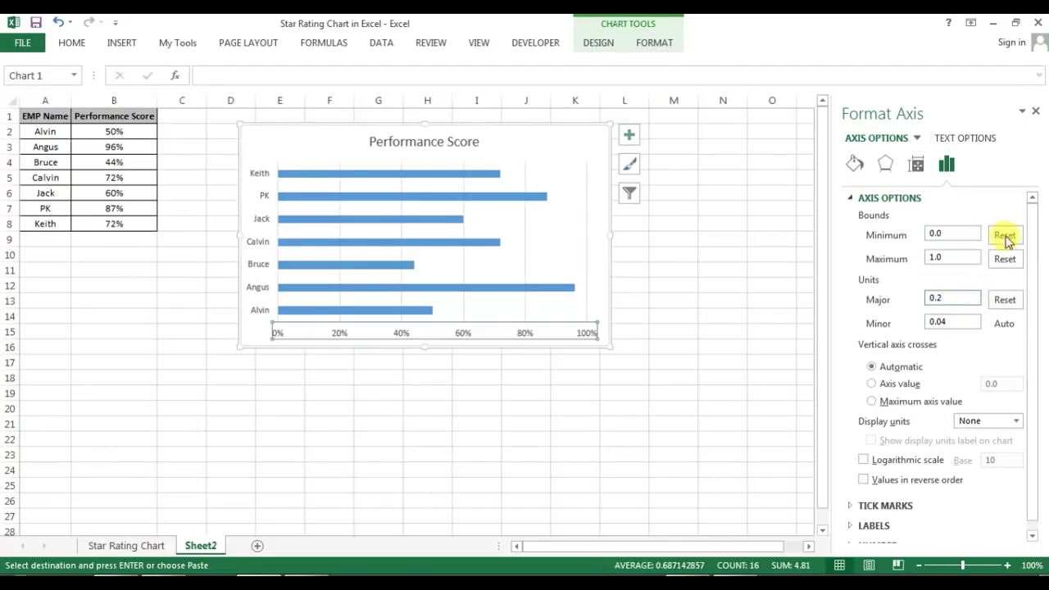
pyautogui.click(1036, 111)
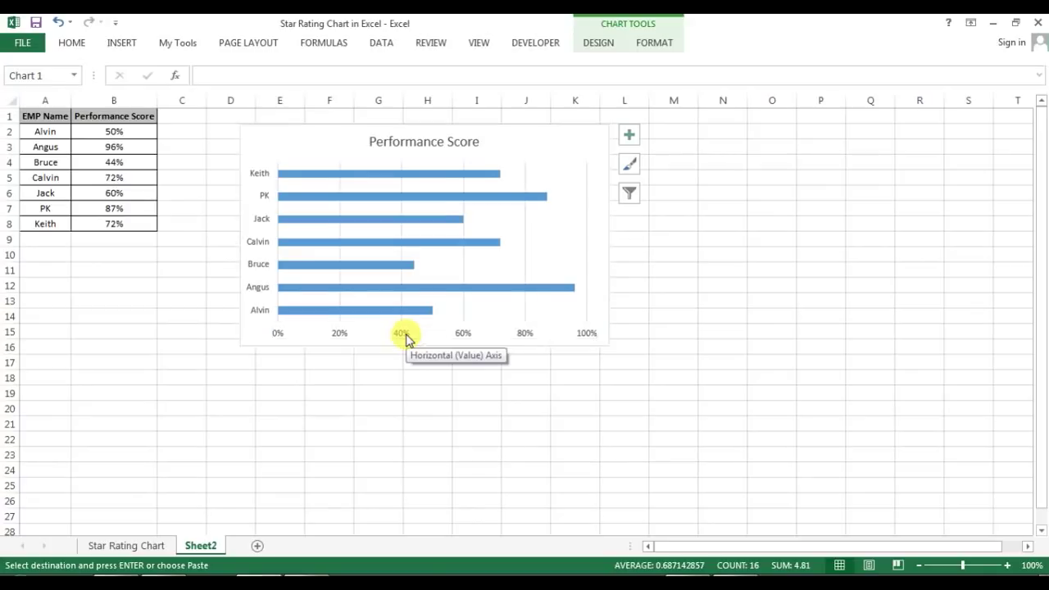
# Remove the horizontal value axis and the gridlines from the bar chart
pyautogui.press('Delete')
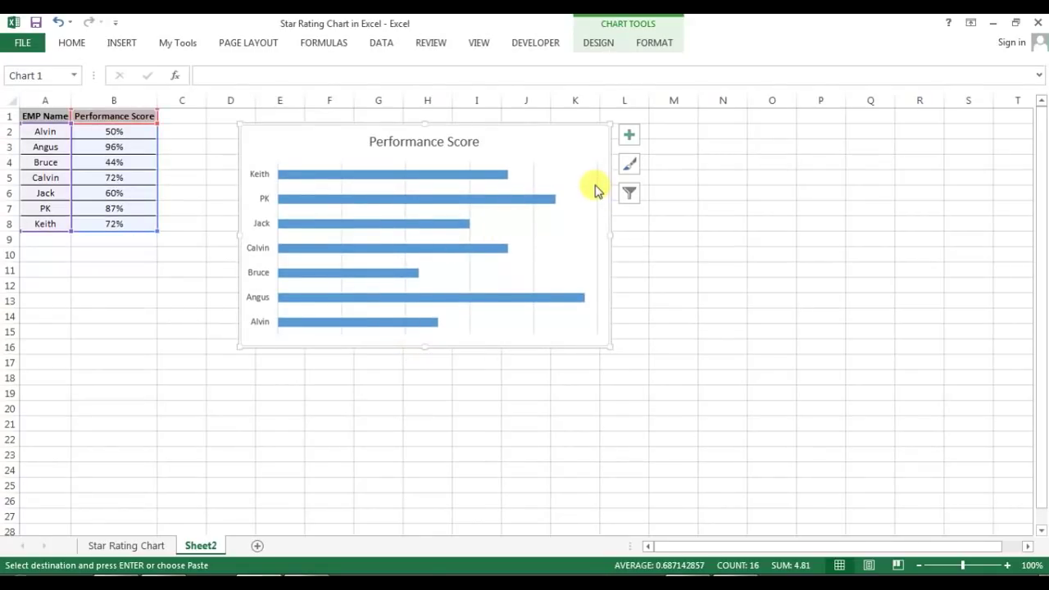
pyautogui.click(628, 135)
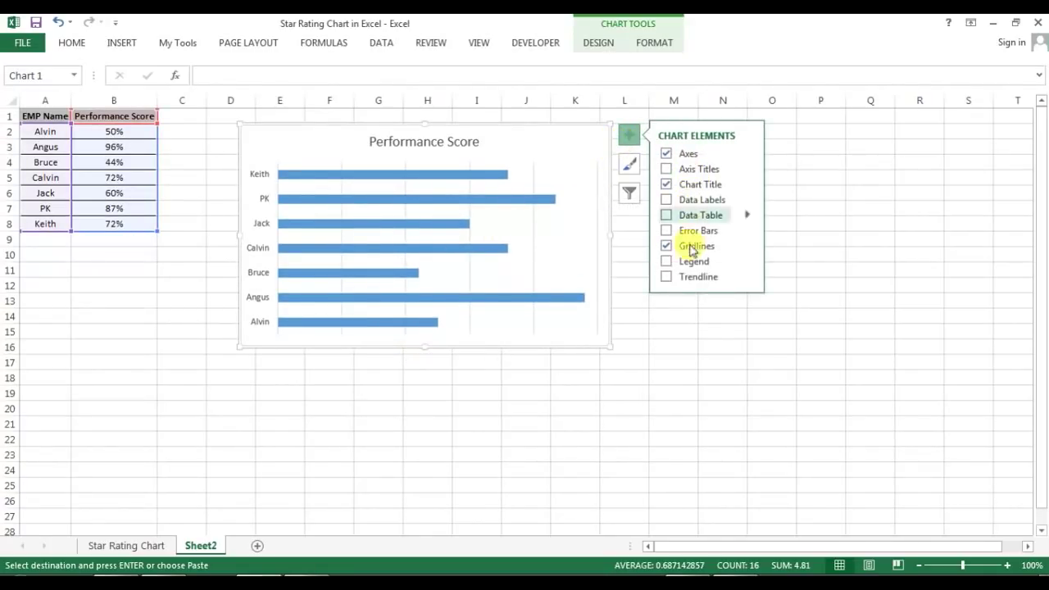
pyautogui.click(666, 246)
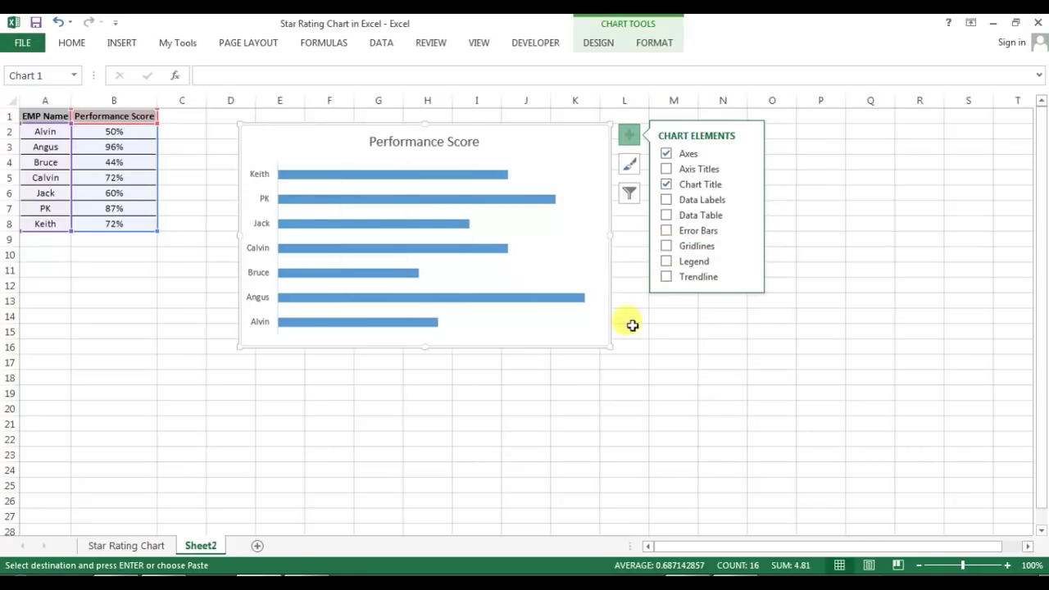
pyautogui.click(660, 361)
# Set the gap width of the bar series to 0%
pyautogui.rightClick(475, 248)
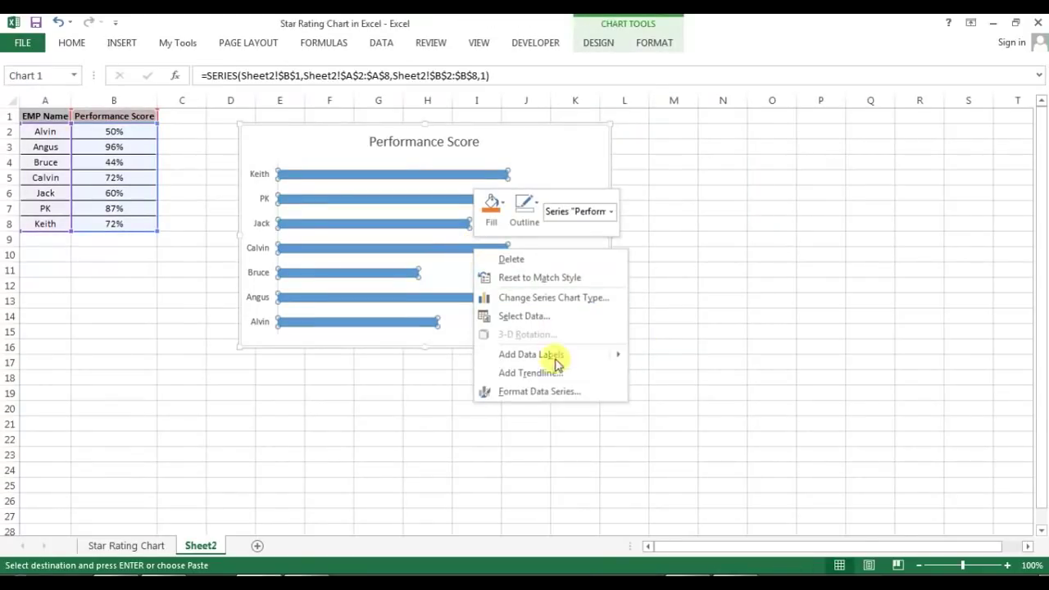
pyautogui.click(562, 392)
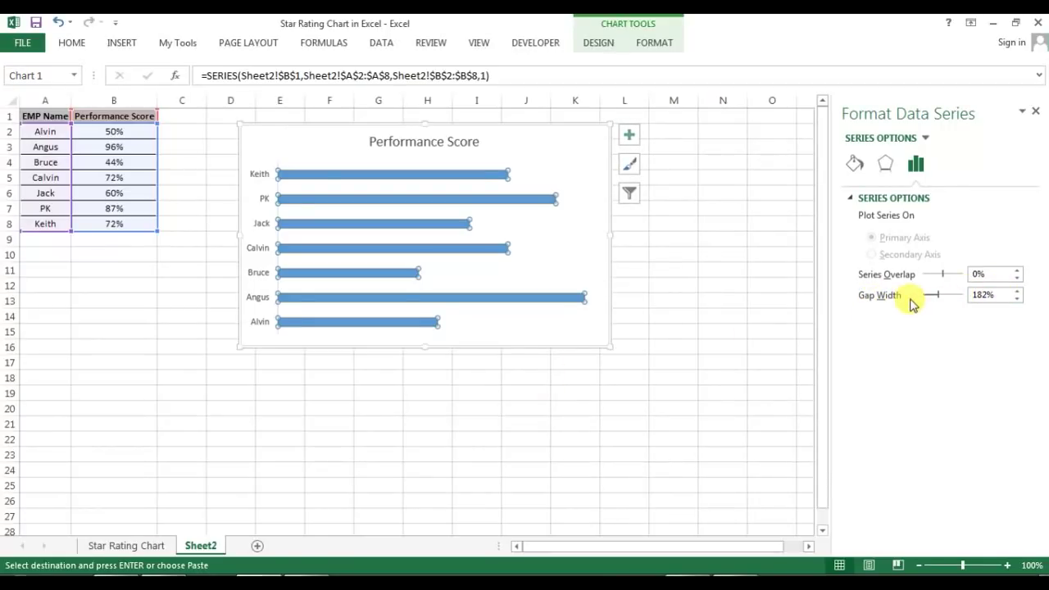
pyautogui.moveTo(1002, 295); pyautogui.dragTo(958, 297)
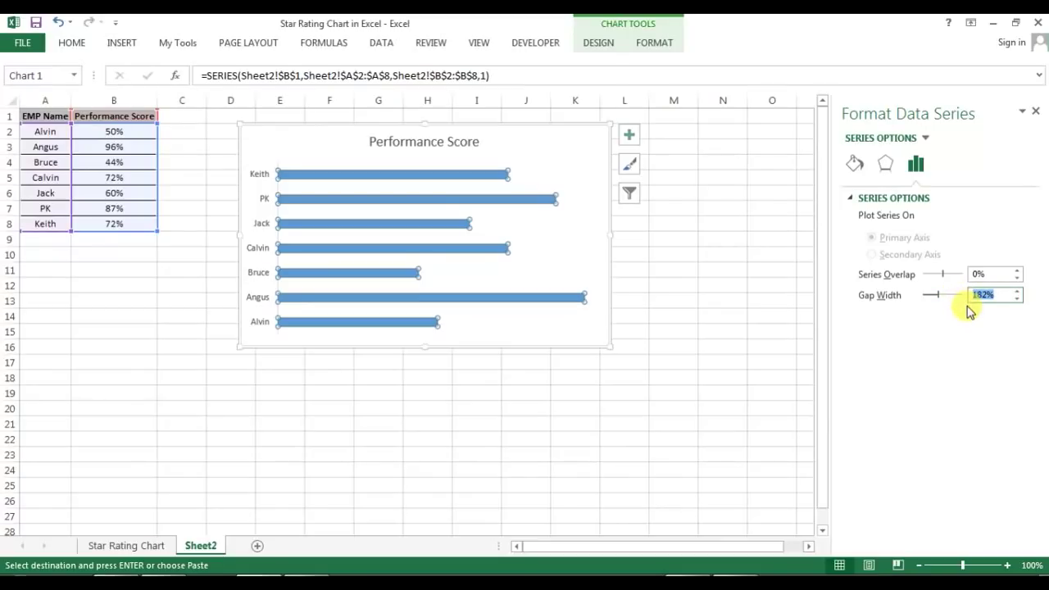
pyautogui.write('0')
pyautogui.press('Return')
pyautogui.click(674, 238)
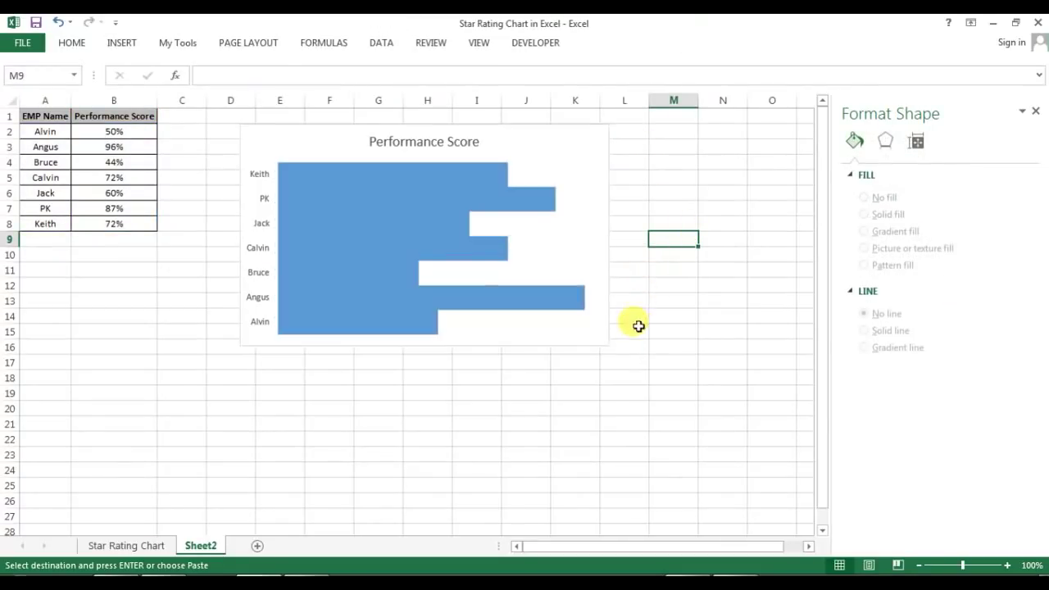
# Narrow the chart from its right edge to about 4.51 inches wide
pyautogui.click(599, 337)
pyautogui.moveTo(604, 342); pyautogui.dragTo(573, 347)
pyautogui.click(672, 286)
# Give the chart area no fill and no outline, and nudge the chart slightly downward
pyautogui.click(283, 137)
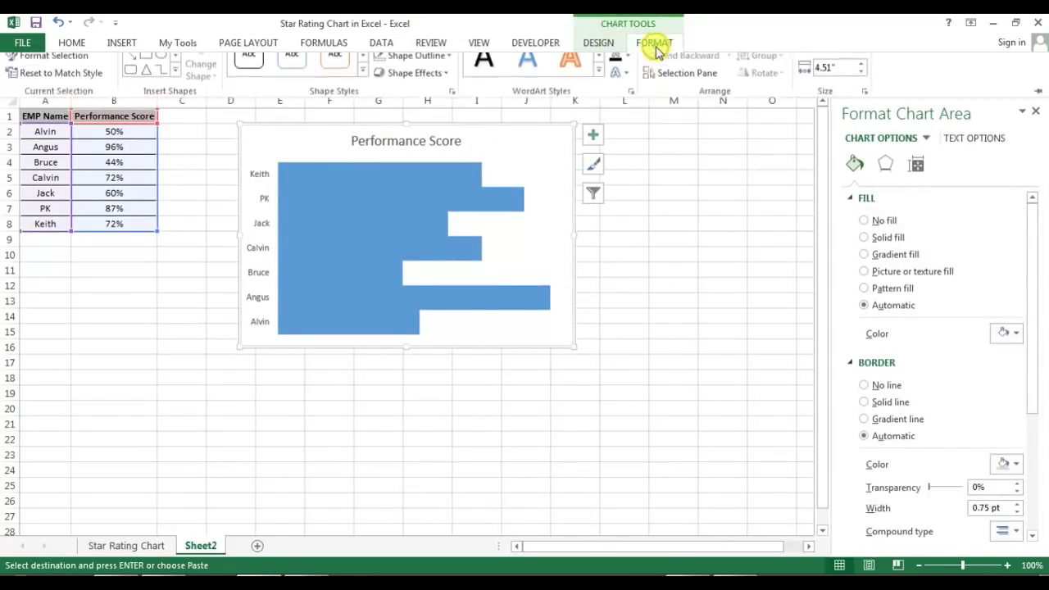
pyautogui.click(655, 47)
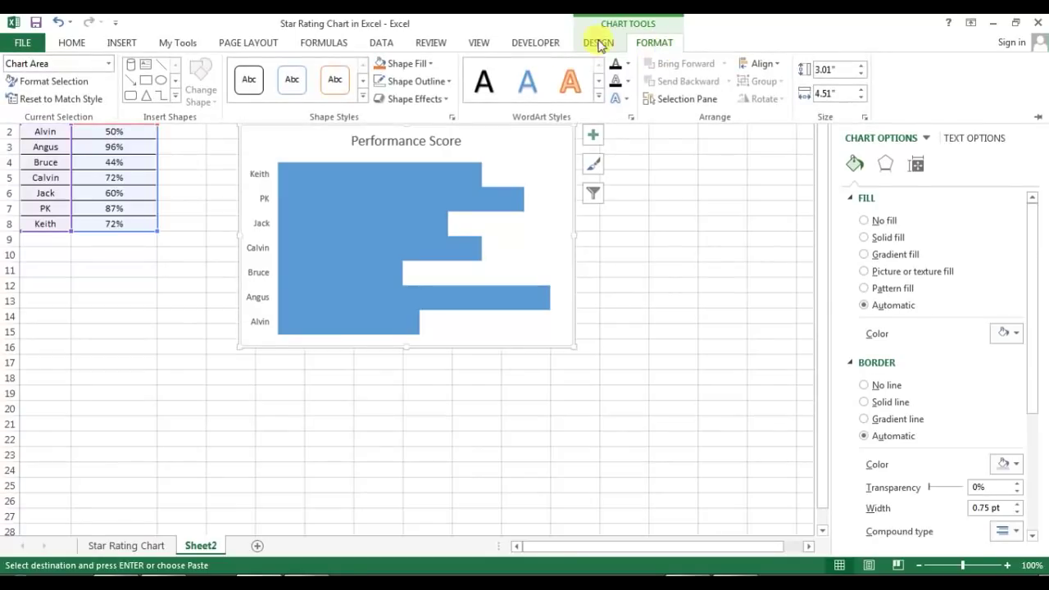
pyautogui.click(431, 65)
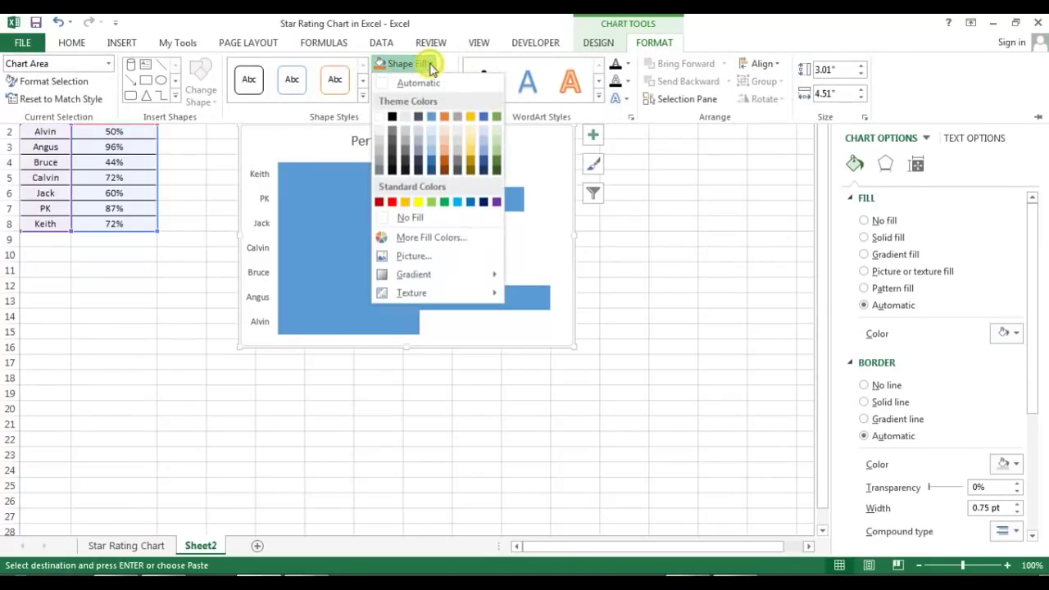
pyautogui.click(410, 220)
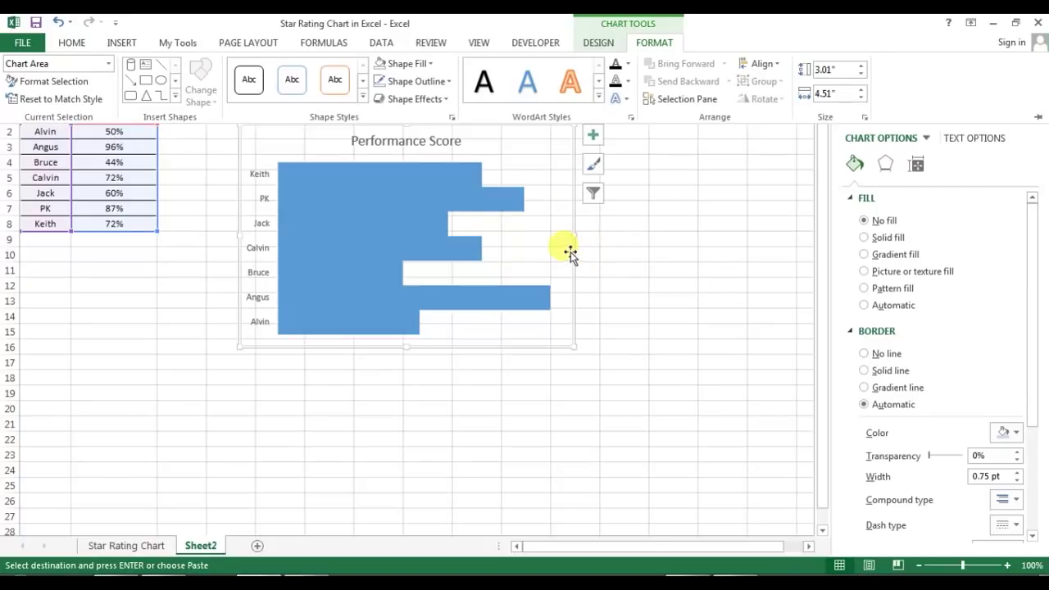
pyautogui.click(414, 81)
pyautogui.click(427, 236)
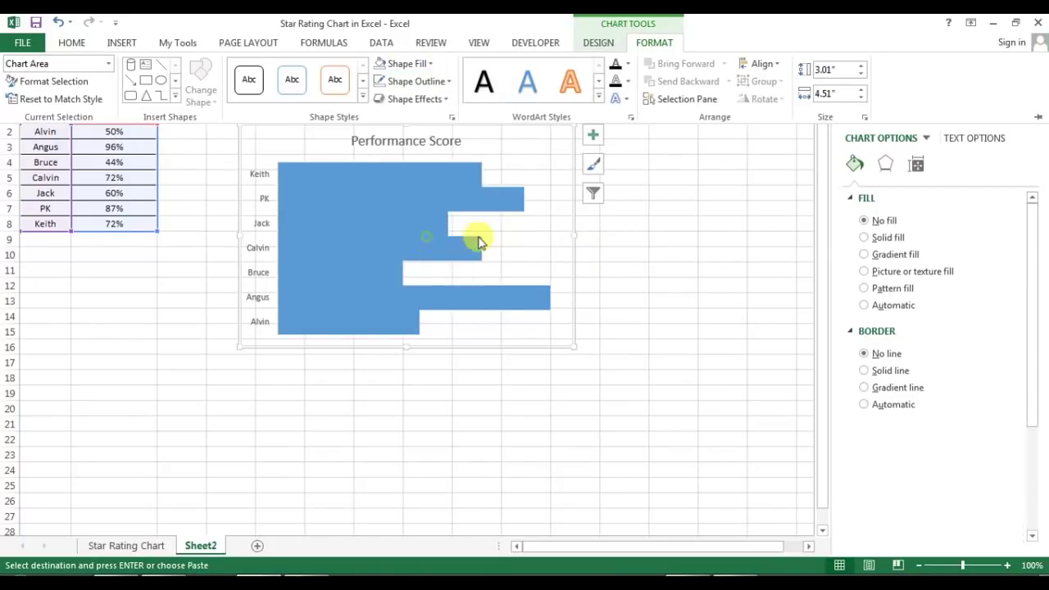
pyautogui.moveTo(571, 214); pyautogui.dragTo(572, 223)
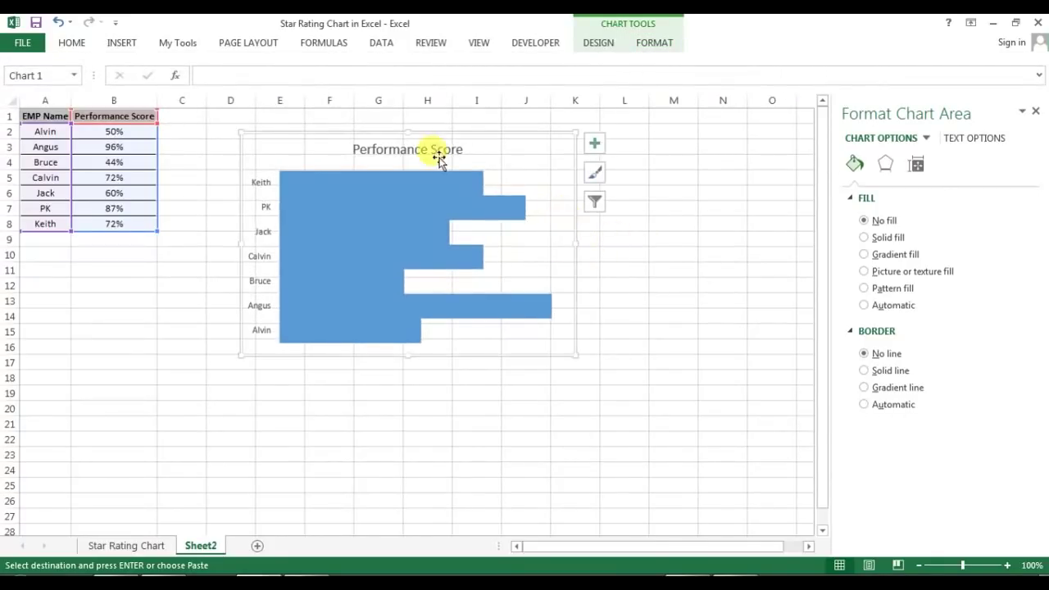
# Draw a 5-point star about 0.74 inches wide and high on the empty cells to the right of the chart
pyautogui.click(123, 43)
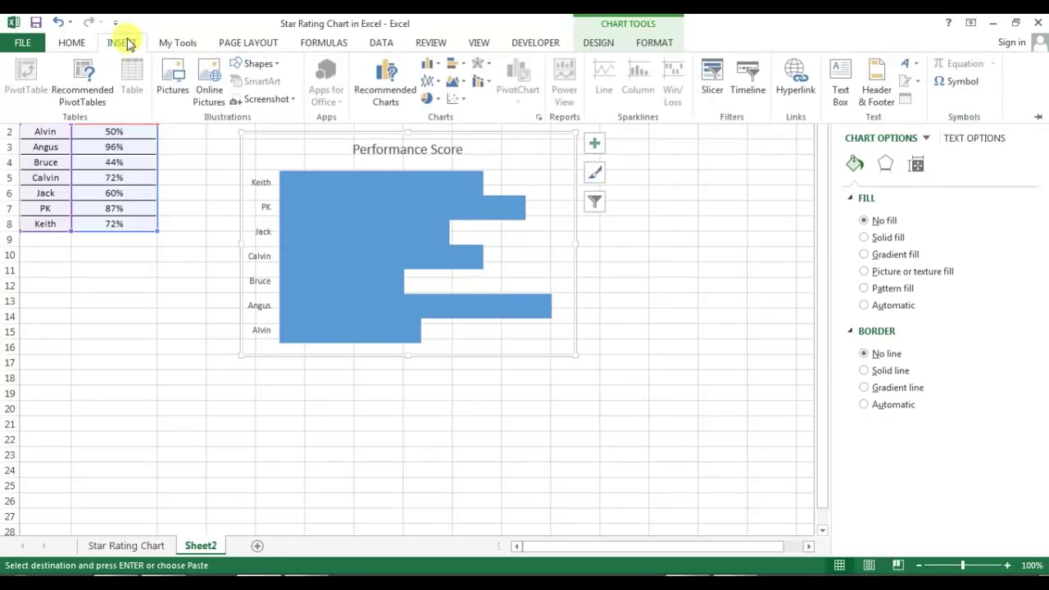
pyautogui.click(274, 66)
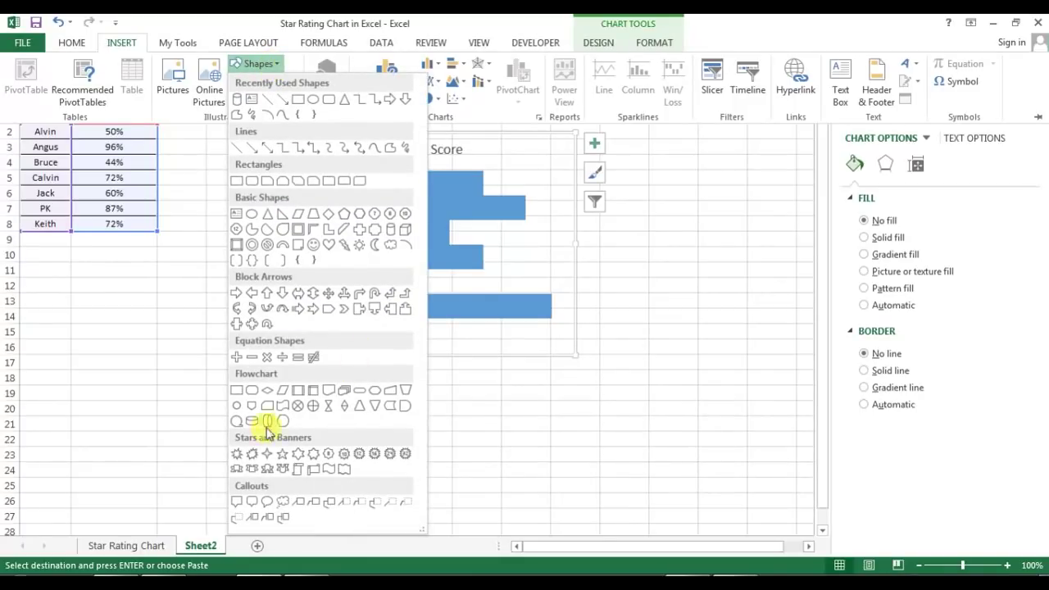
pyautogui.click(286, 460)
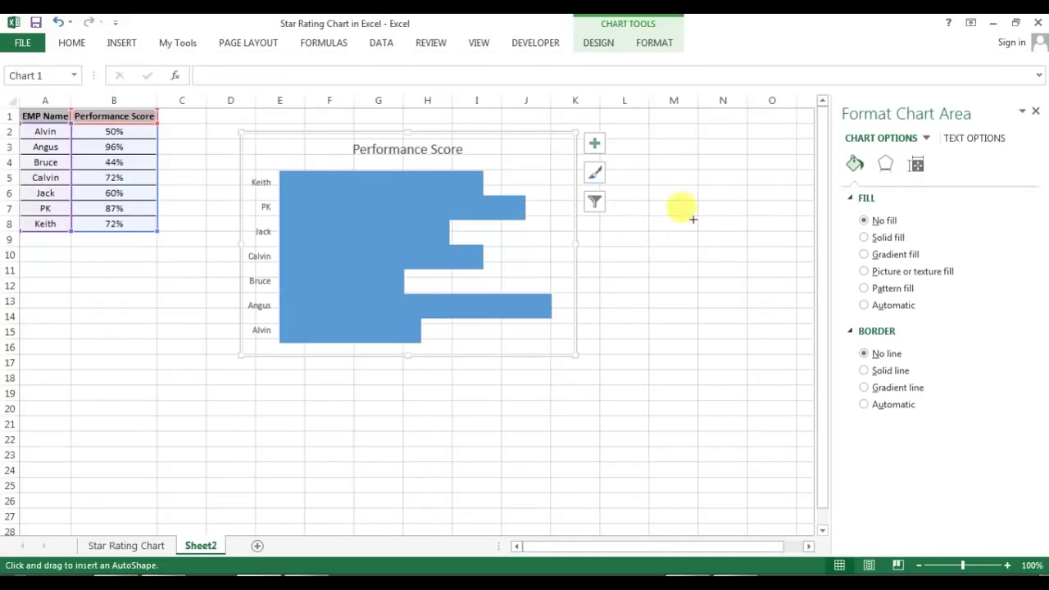
pyautogui.moveTo(672, 177); pyautogui.dragTo(718, 232)
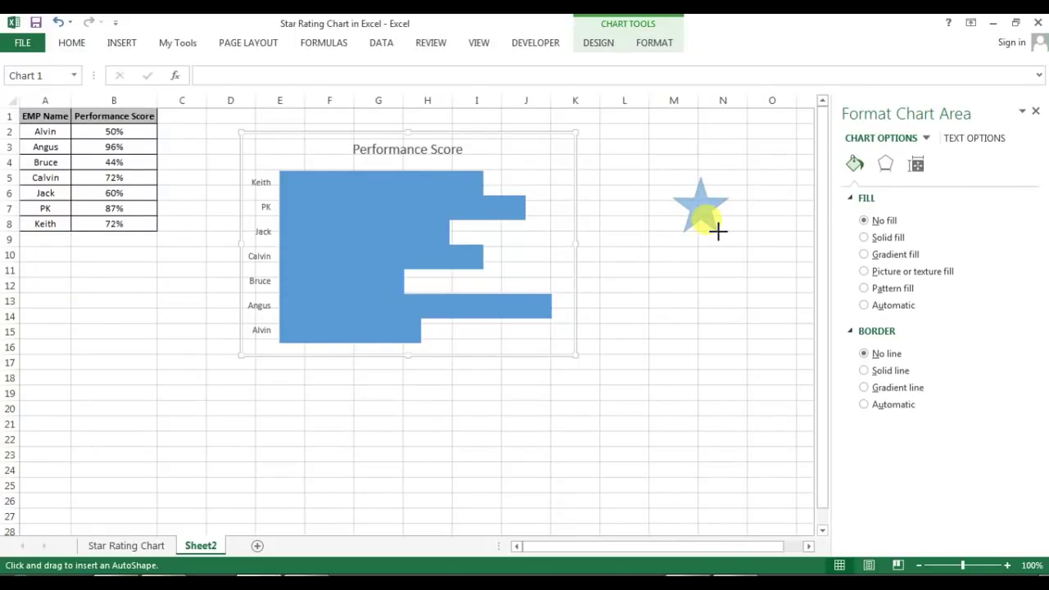
pyautogui.moveTo(718, 232); pyautogui.dragTo(719, 233)
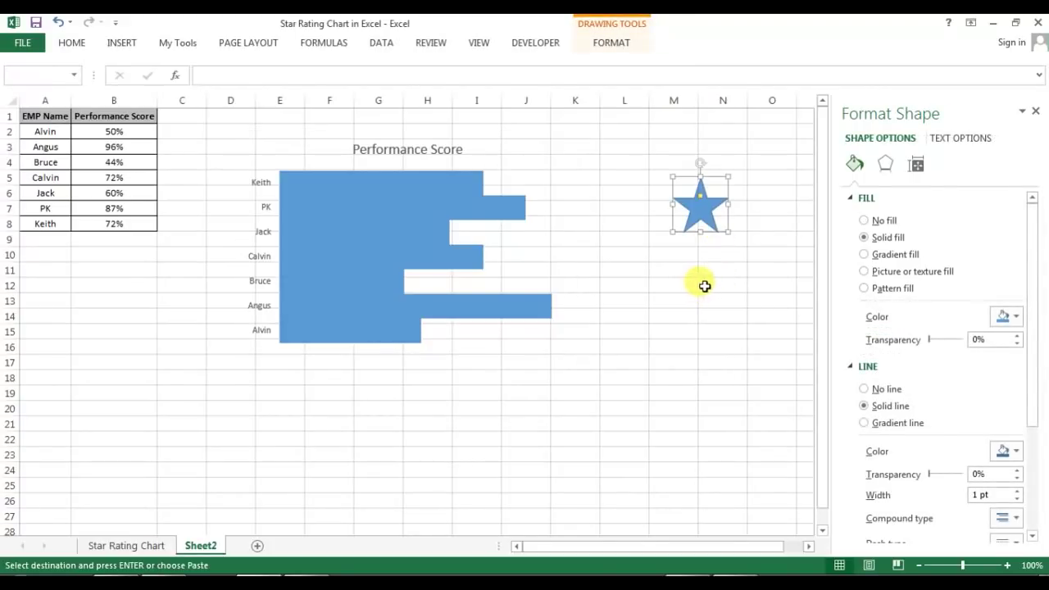
pyautogui.click(706, 283)
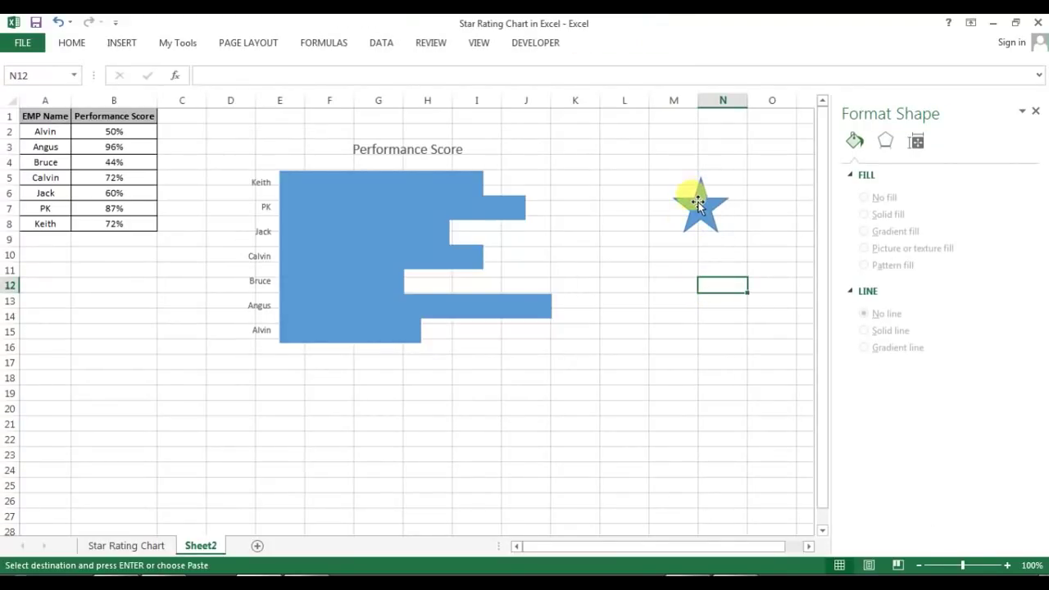
# Apply the gold gradient shape style from the last row of theme styles to the star
pyautogui.click(698, 200)
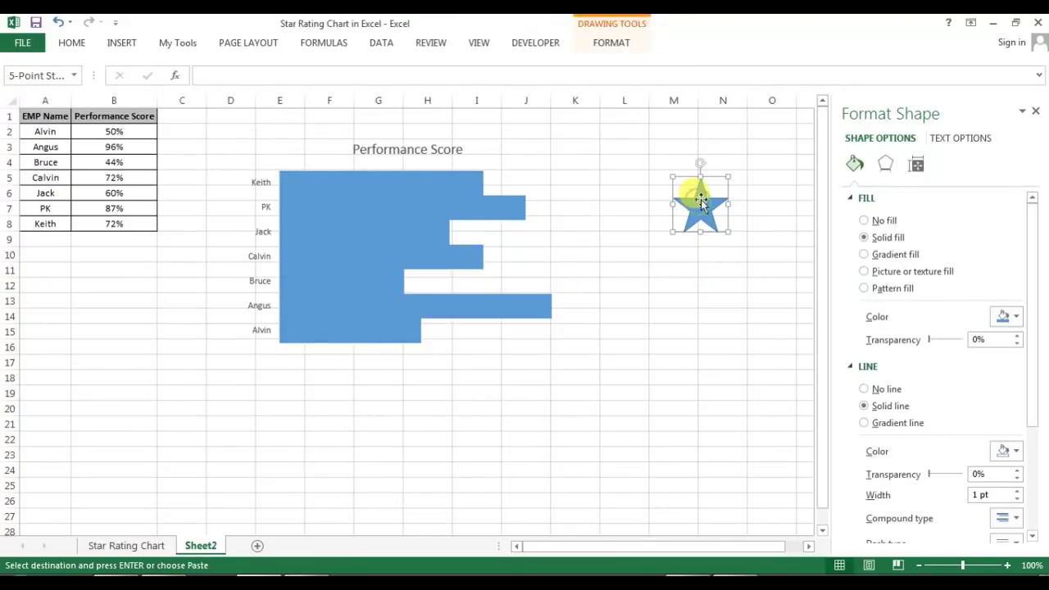
pyautogui.click(610, 45)
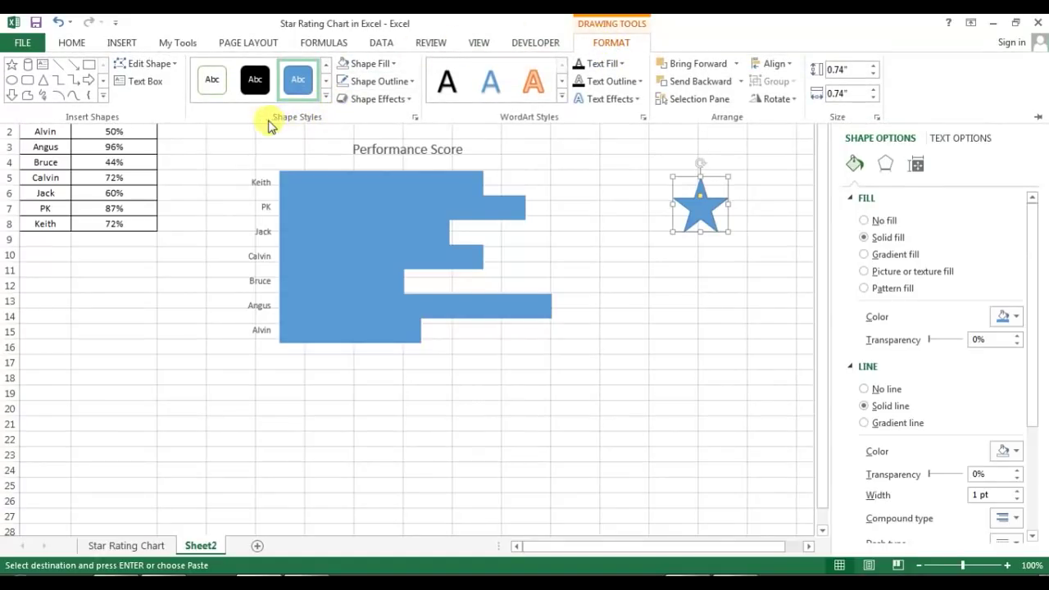
pyautogui.click(325, 99)
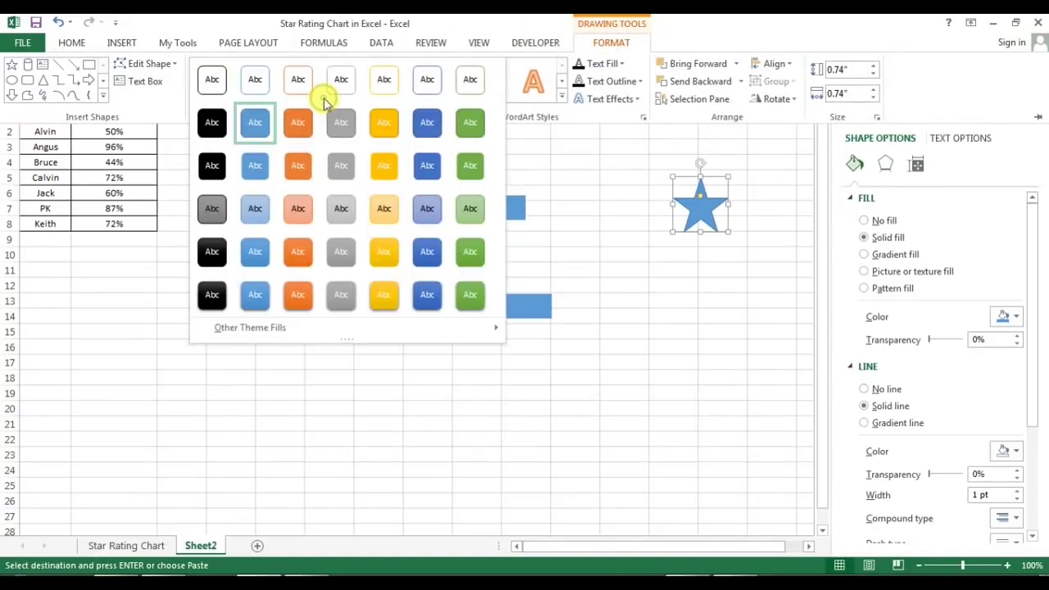
pyautogui.click(384, 300)
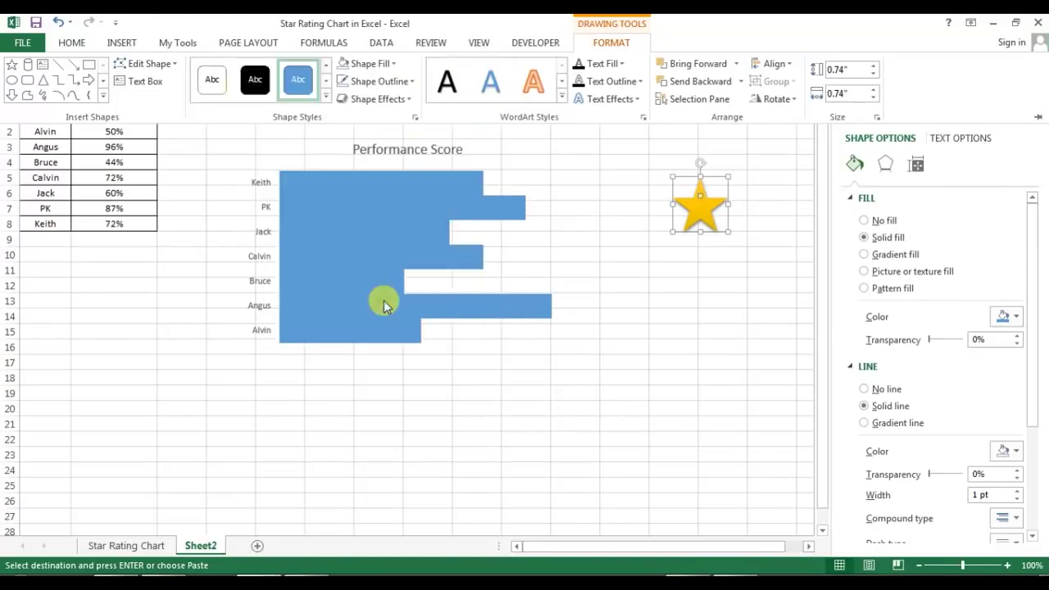
pyautogui.hotkey('ctrl', 'F1')
pyautogui.click(732, 263)
# Apply the beveled preset effect with a lower-left shadow, first in the second preset row, to the gold star
pyautogui.click(699, 207)
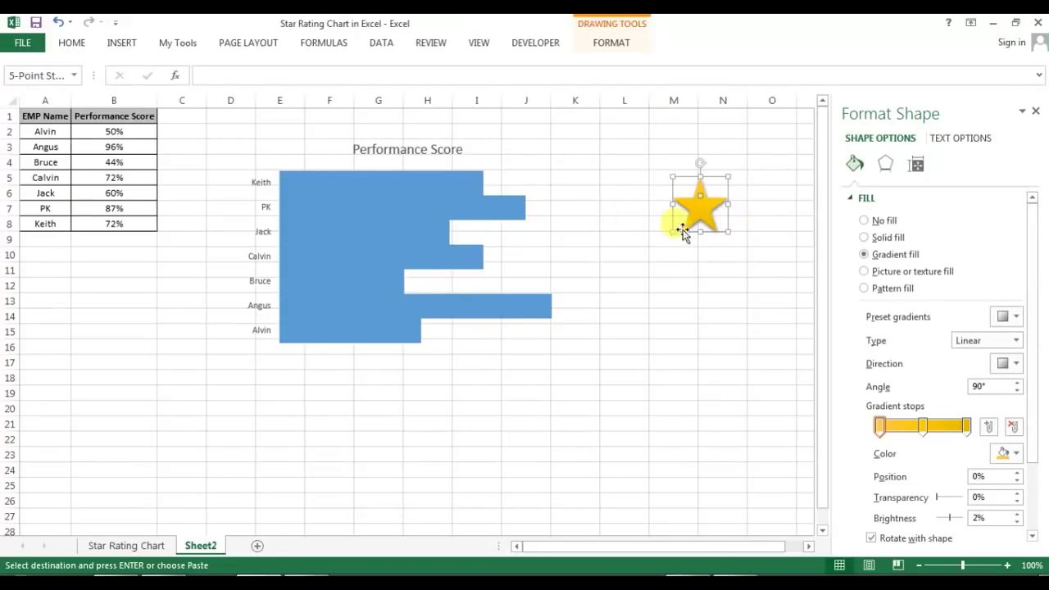
pyautogui.click(615, 47)
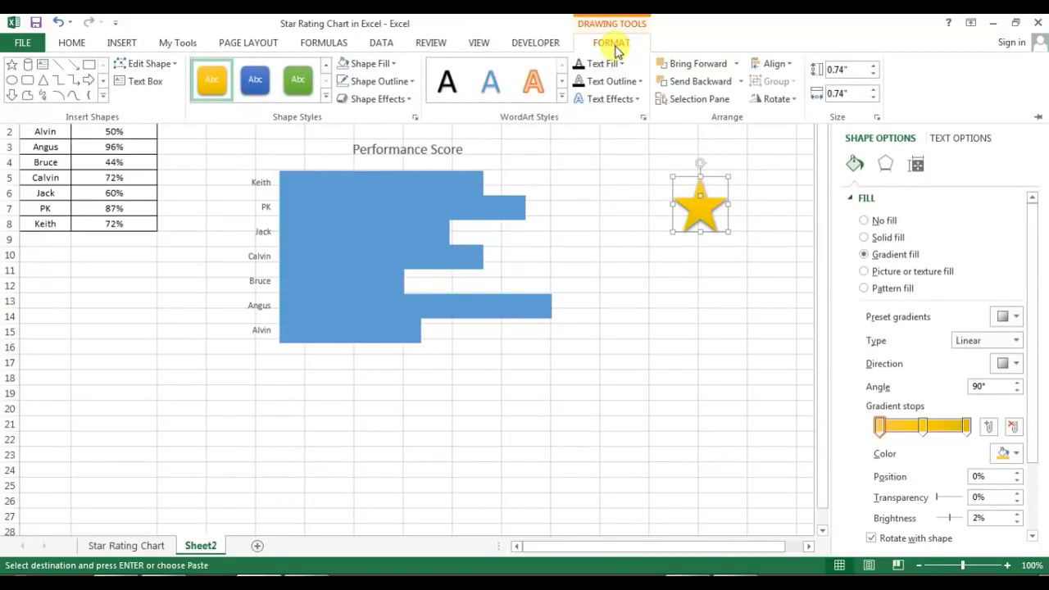
pyautogui.click(409, 105)
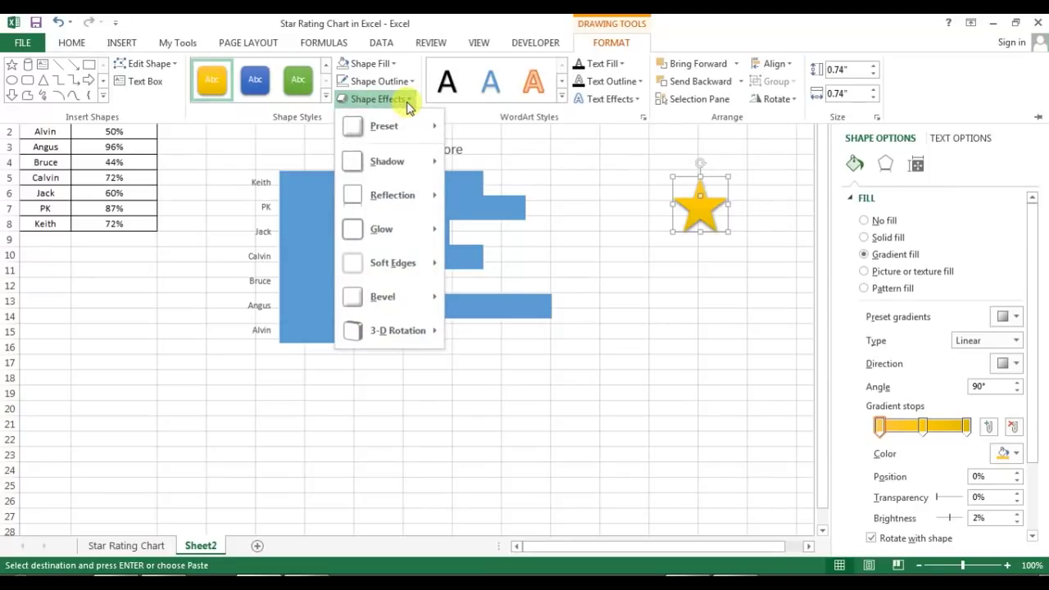
pyautogui.moveTo(412, 134)
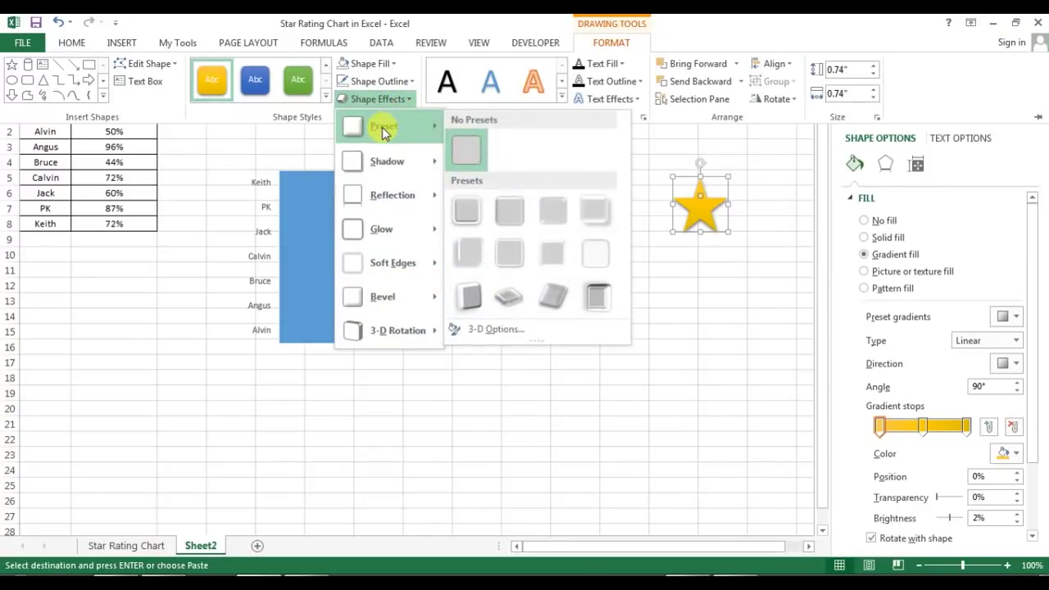
pyautogui.click(472, 264)
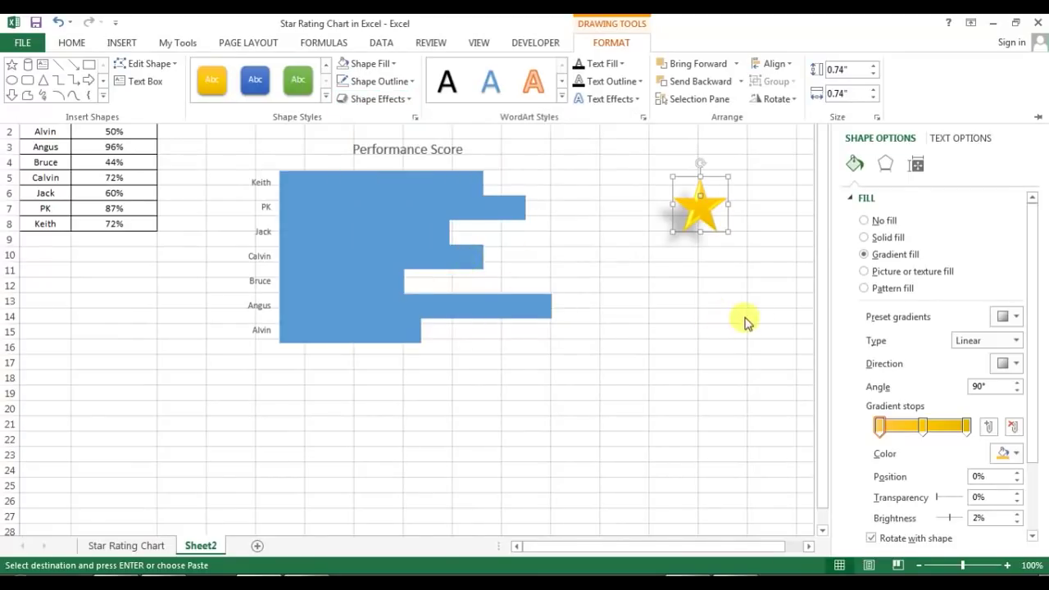
pyautogui.hotkey('ctrl', 'F1')
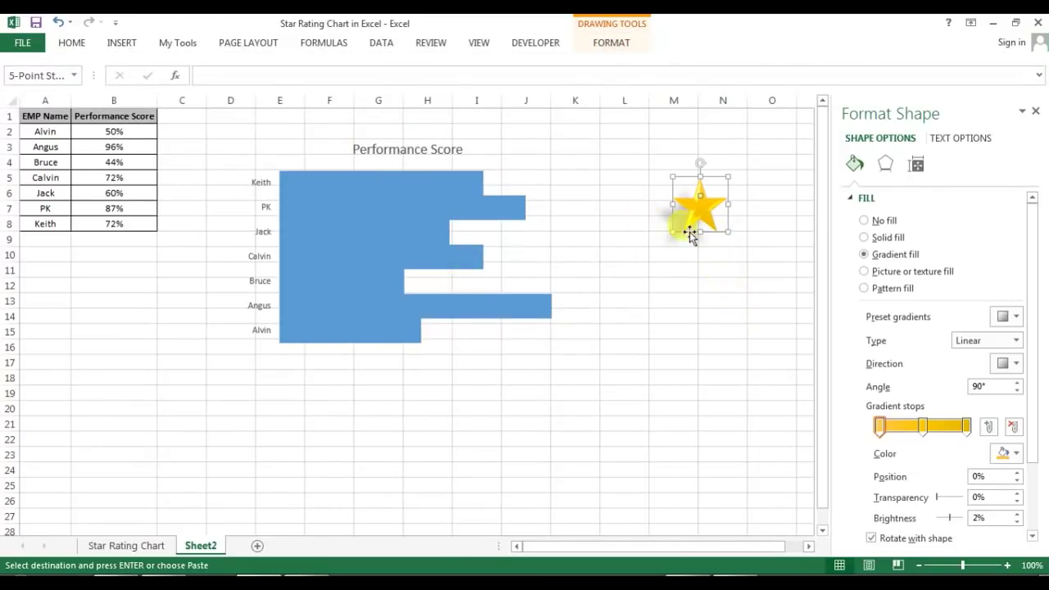
# Remove the shadow from the gold star by choosing No Shadow
pyautogui.click(619, 44)
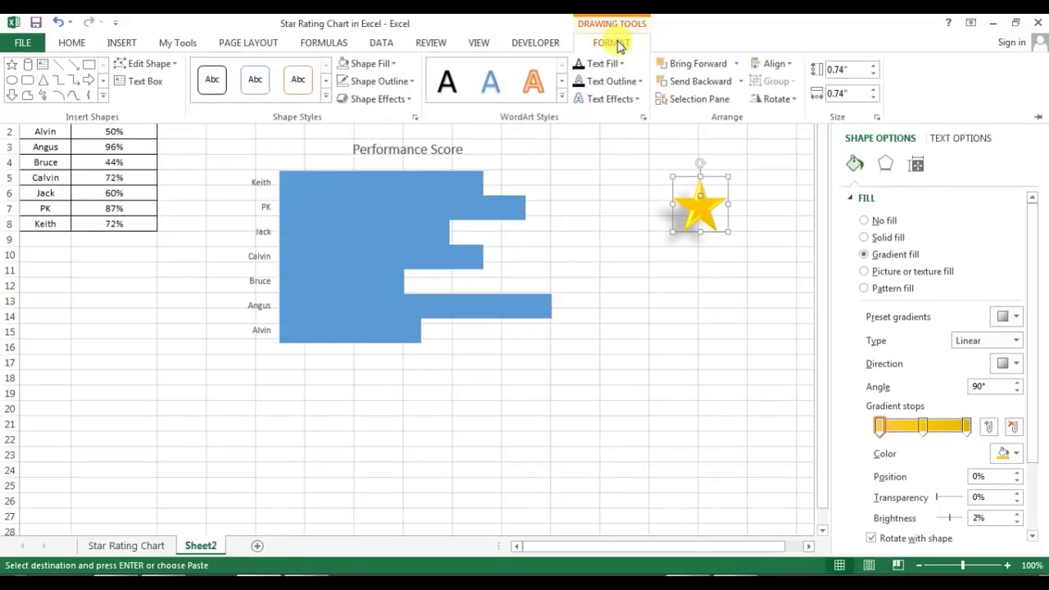
pyautogui.click(408, 99)
pyautogui.moveTo(393, 171)
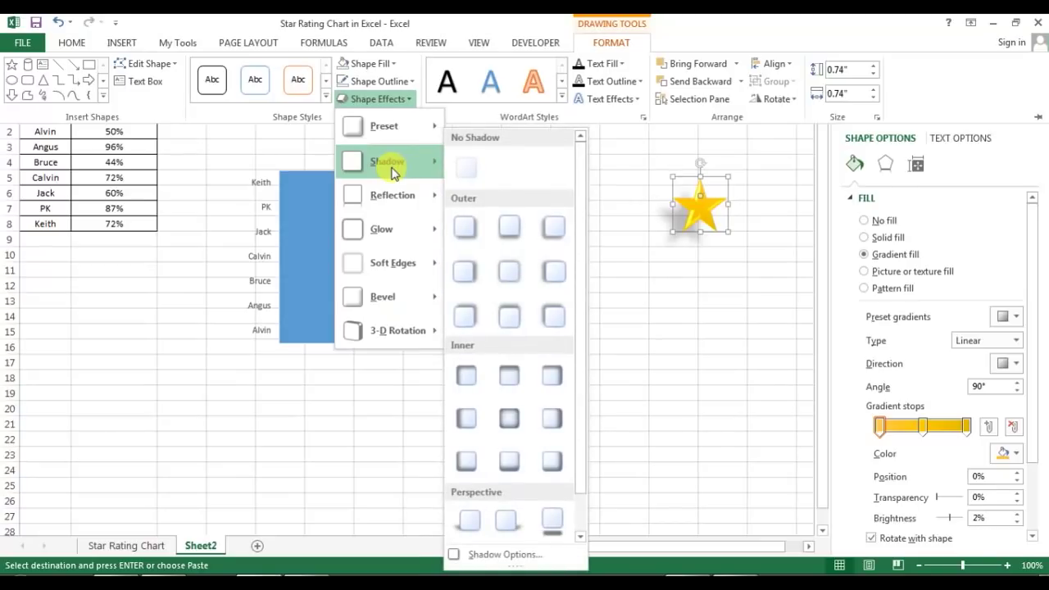
pyautogui.click(467, 169)
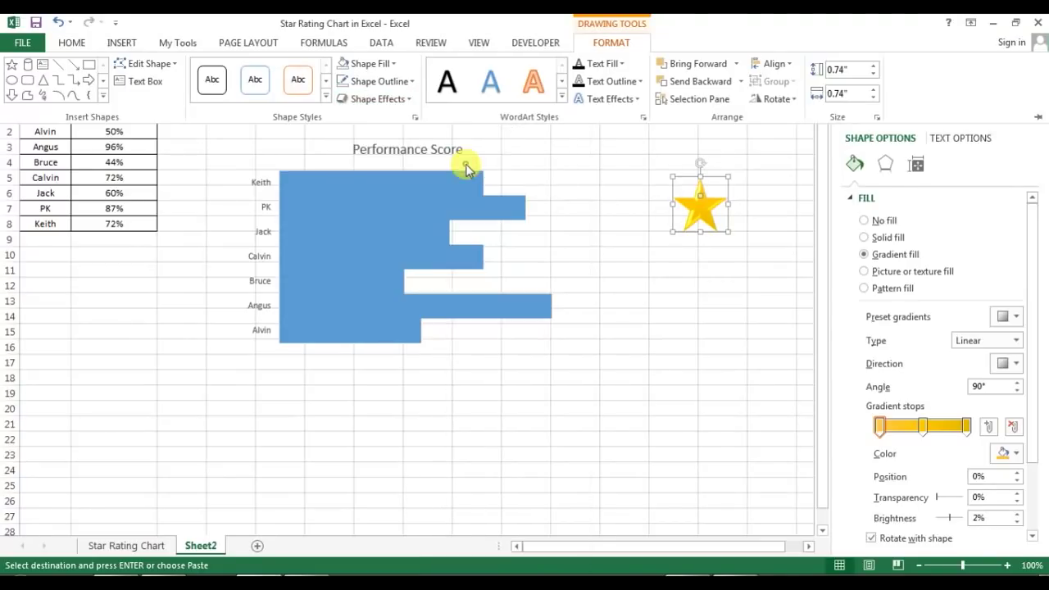
pyautogui.click(705, 335)
pyautogui.click(694, 243)
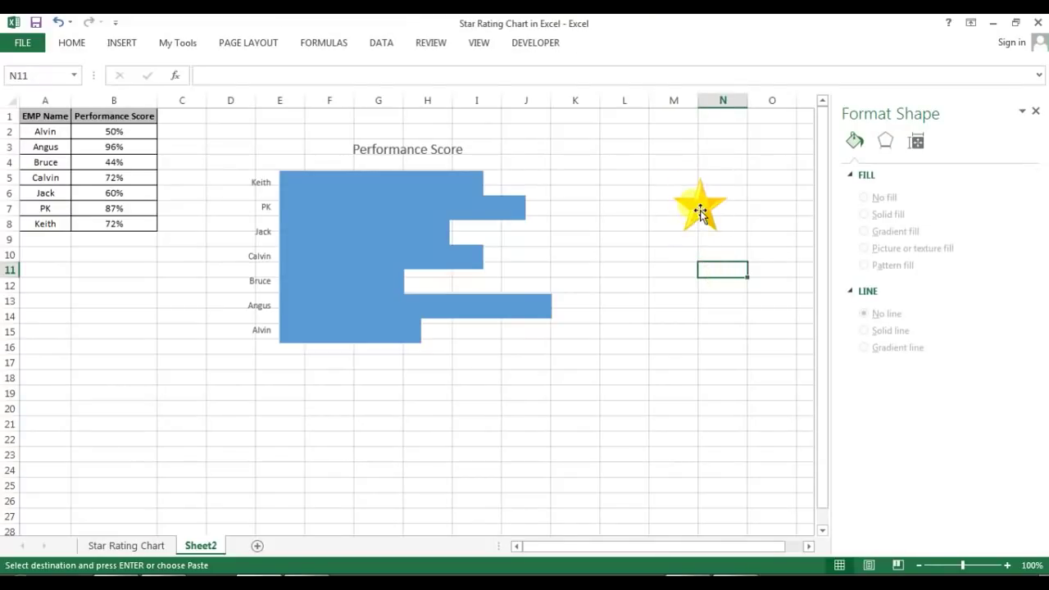
# Copy the gold star and paste it into the Performance Score bar series as its fill
pyautogui.click(700, 211)
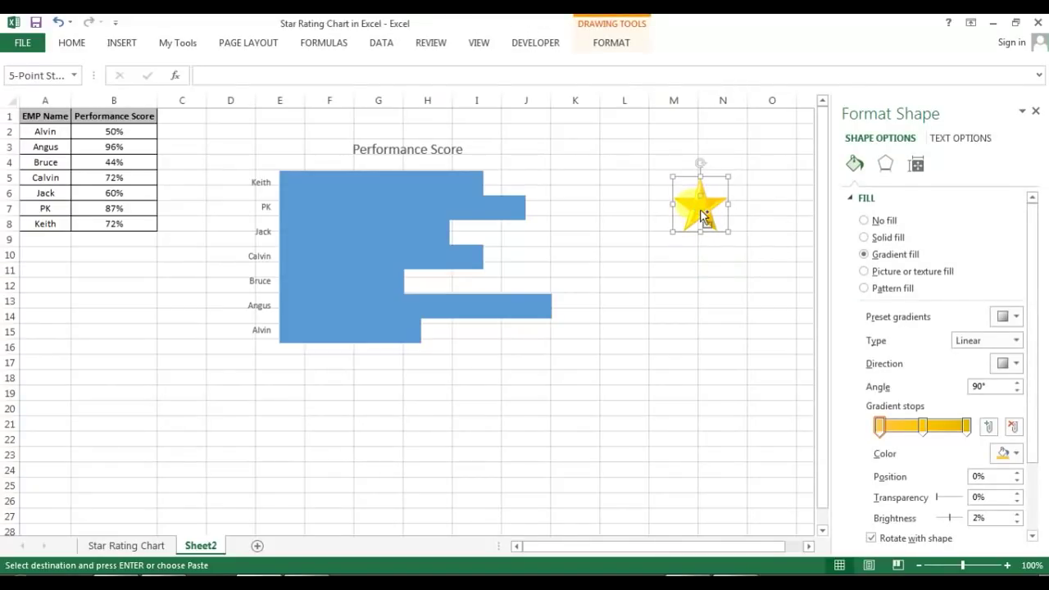
pyautogui.hotkey('ctrl', 'c')
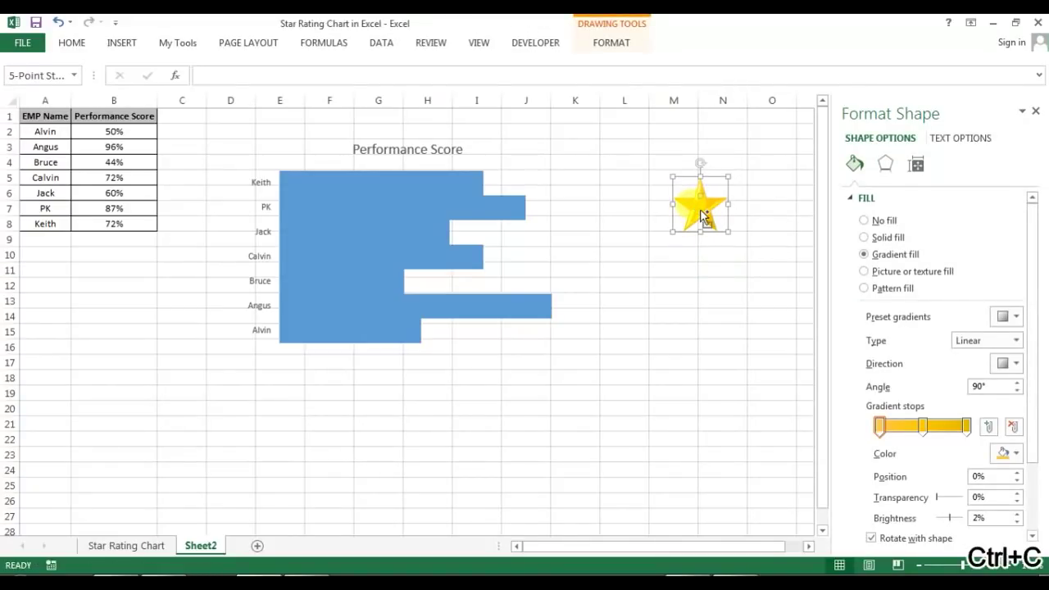
pyautogui.click(445, 184)
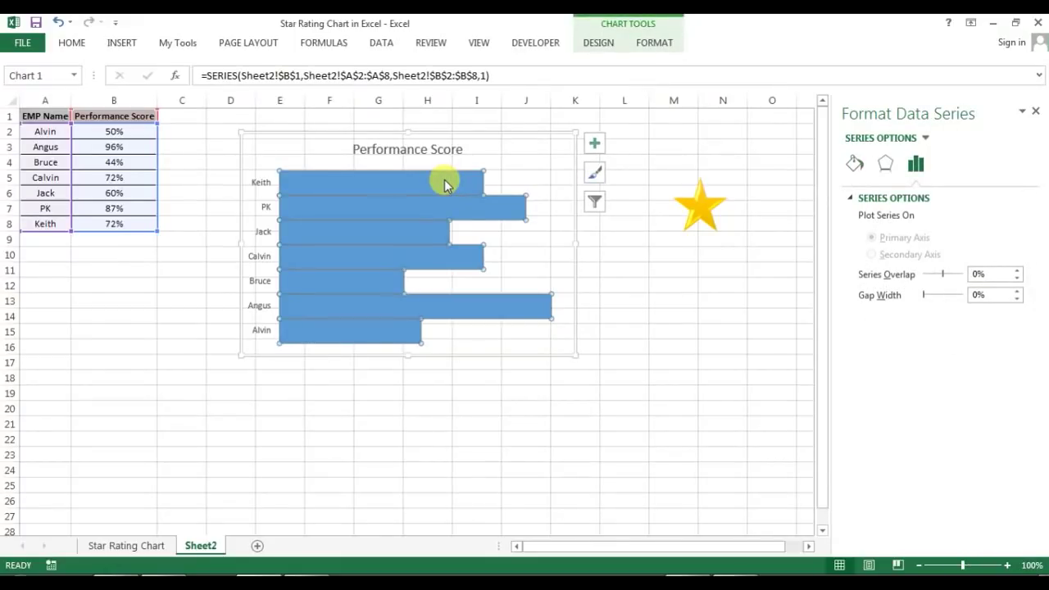
pyautogui.hotkey('ctrl', 'v')
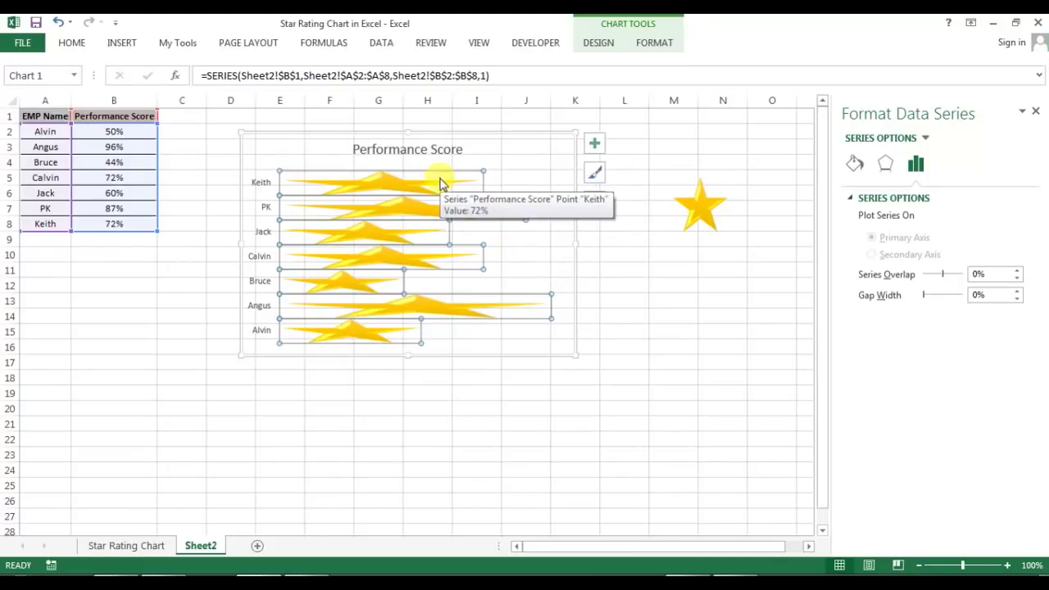
# Set the Performance Score series' star picture fill to Stack and Scale with .2 units per picture
pyautogui.rightClick(410, 187)
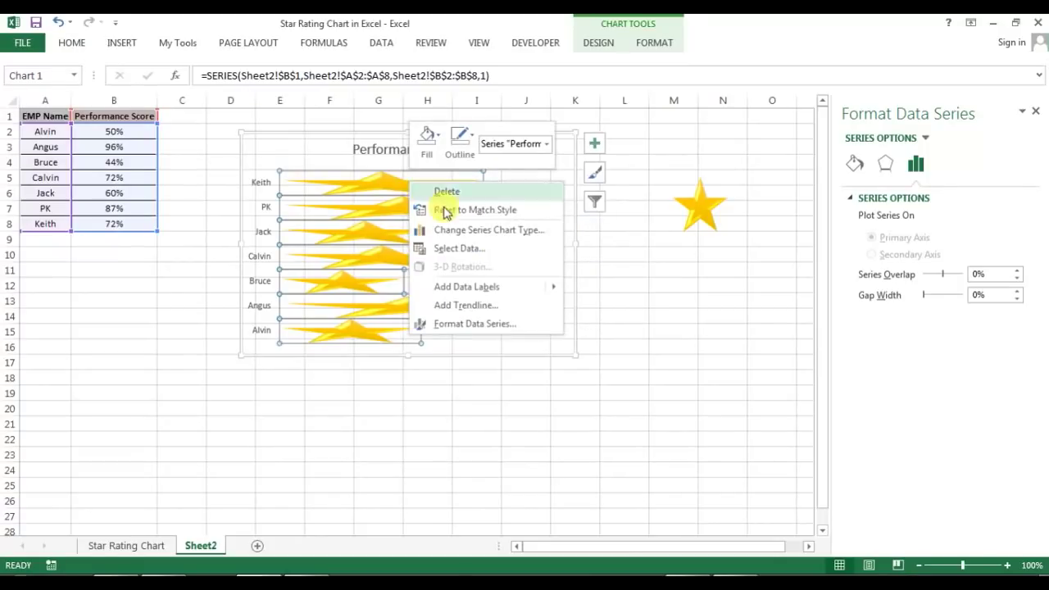
pyautogui.click(459, 324)
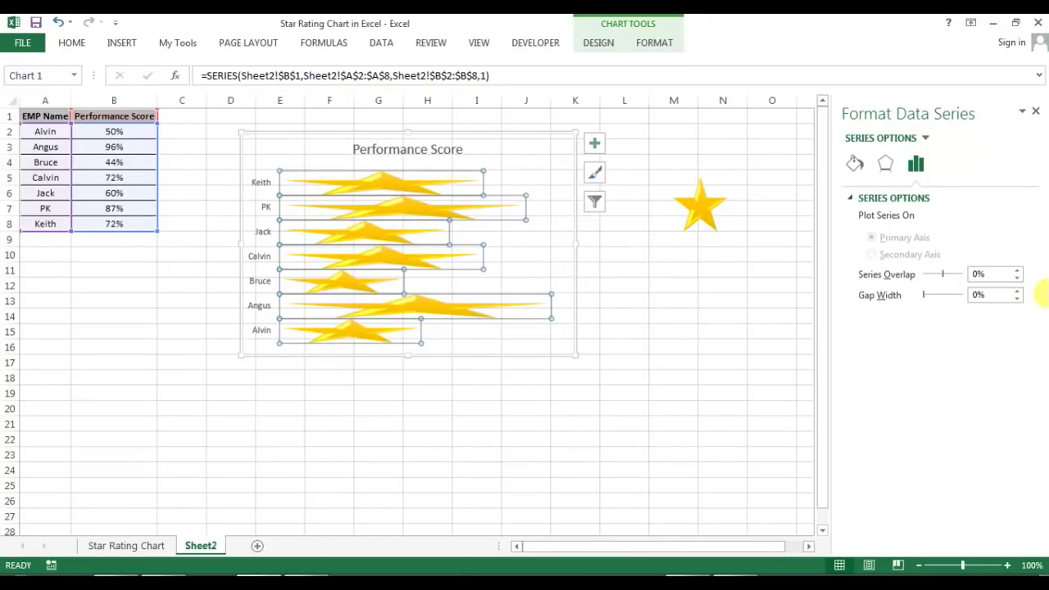
pyautogui.click(854, 165)
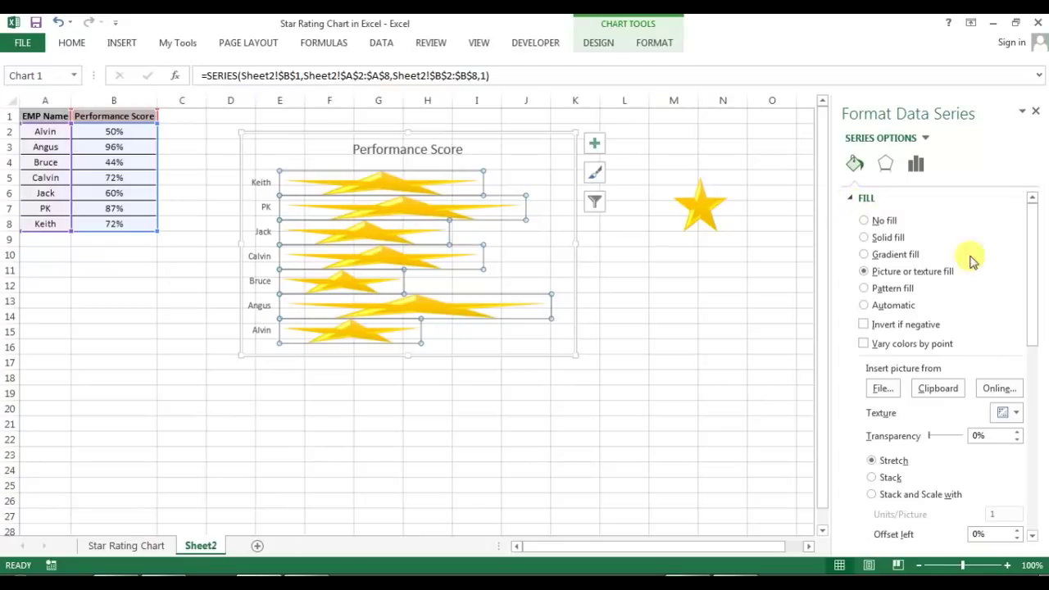
pyautogui.moveTo(1032, 227); pyautogui.dragTo(1034, 254)
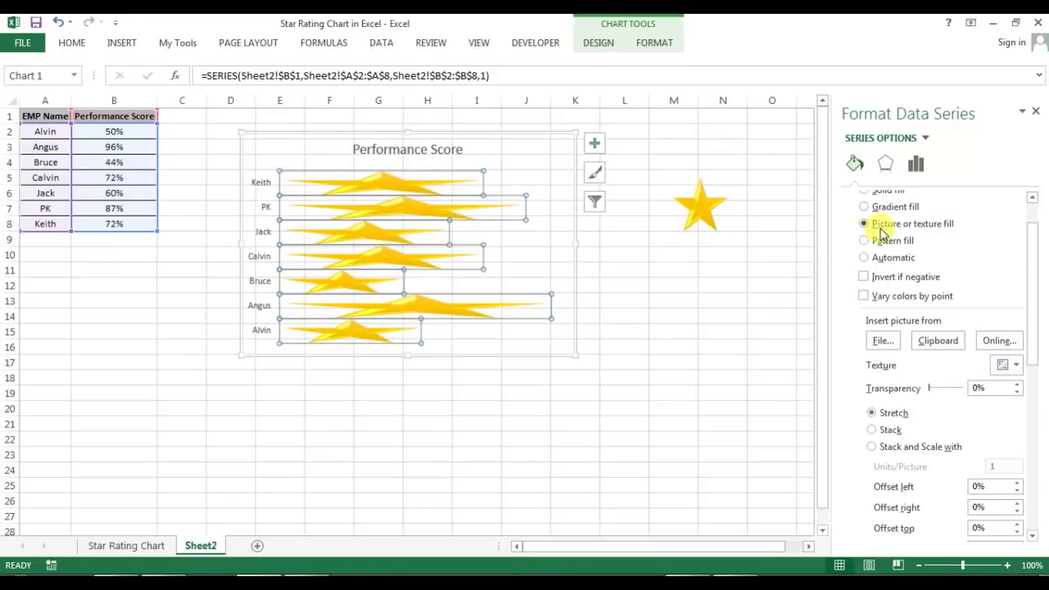
pyautogui.moveTo(1037, 256); pyautogui.dragTo(1035, 301)
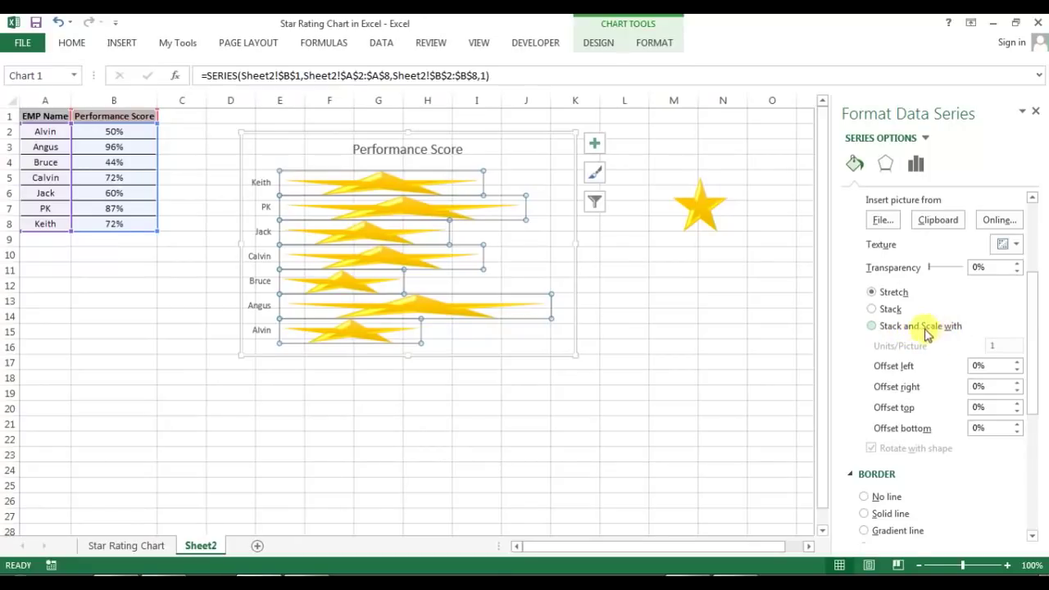
pyautogui.click(872, 326)
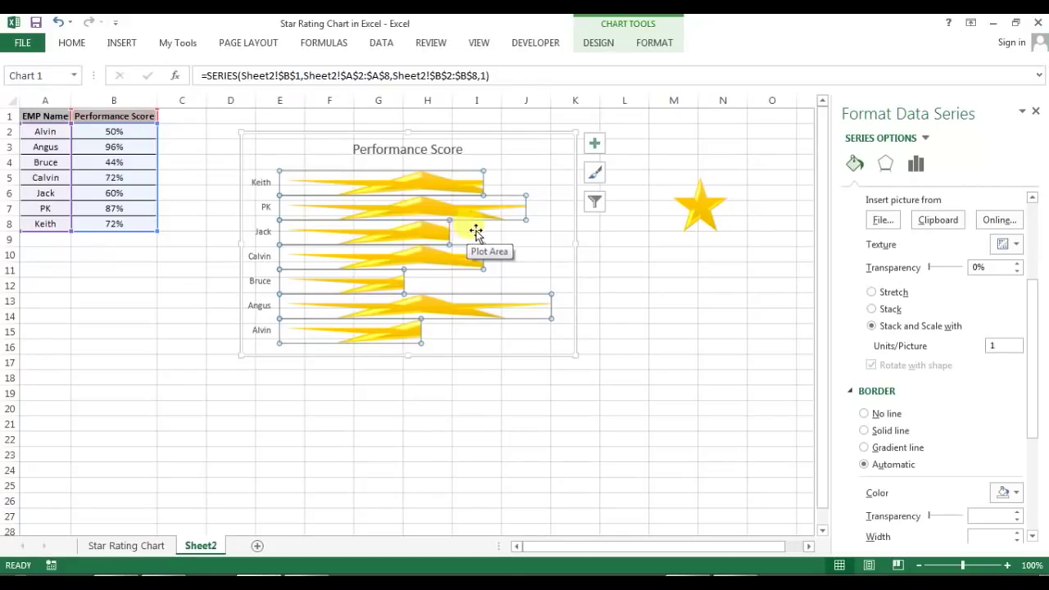
pyautogui.doubleClick(1008, 346)
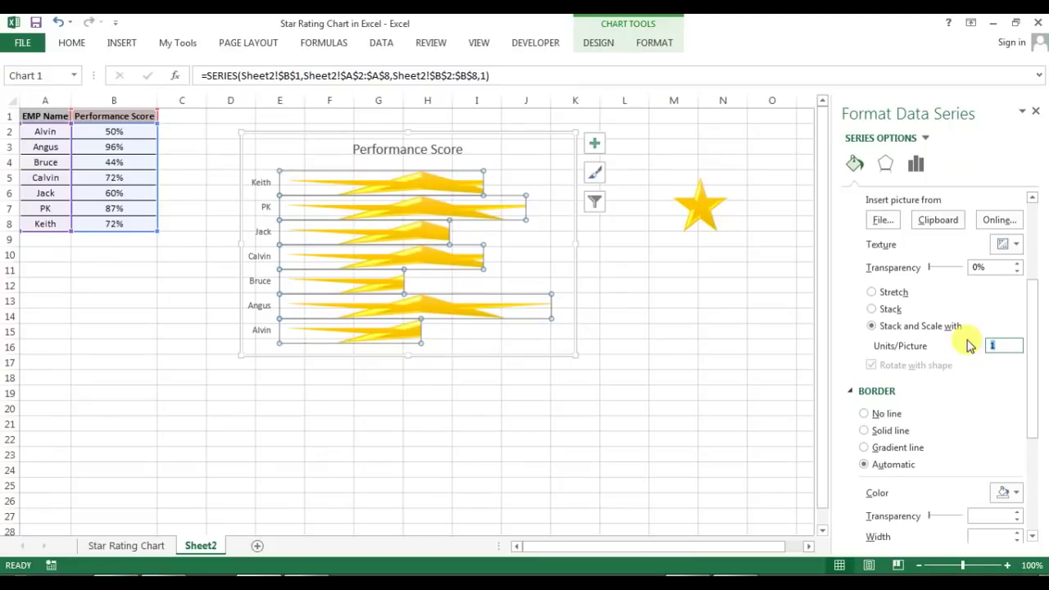
pyautogui.press('Return')
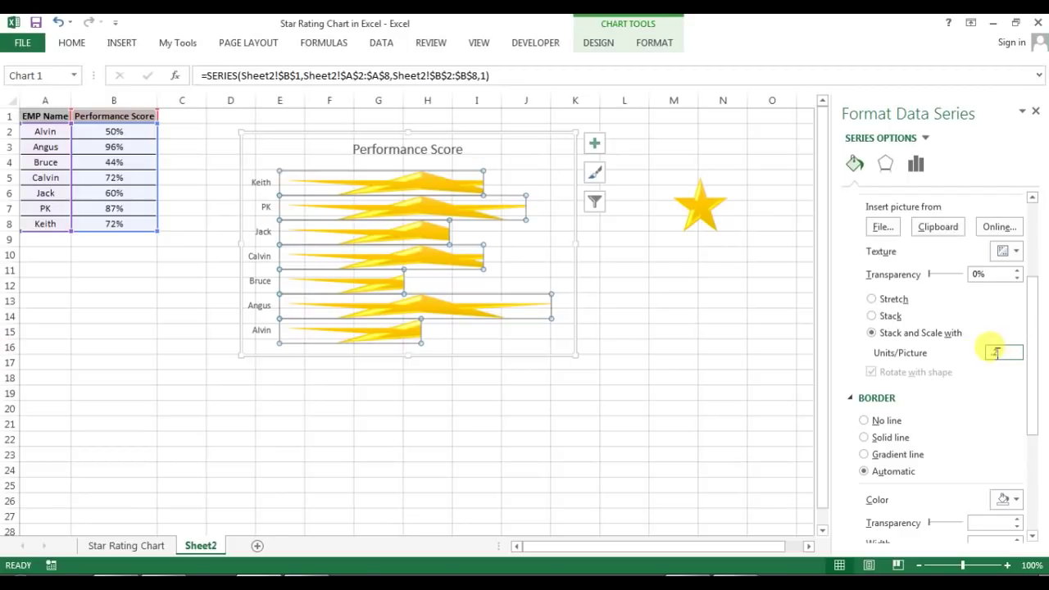
pyautogui.click(712, 300)
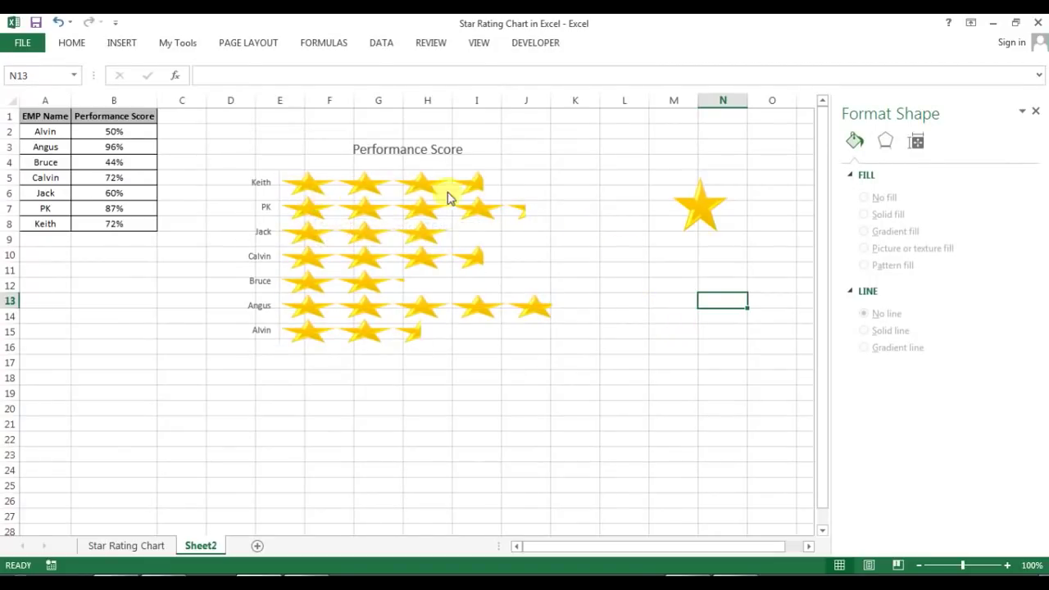
# Make the employee name axis labels bold with the Automatic font color
pyautogui.click(261, 236)
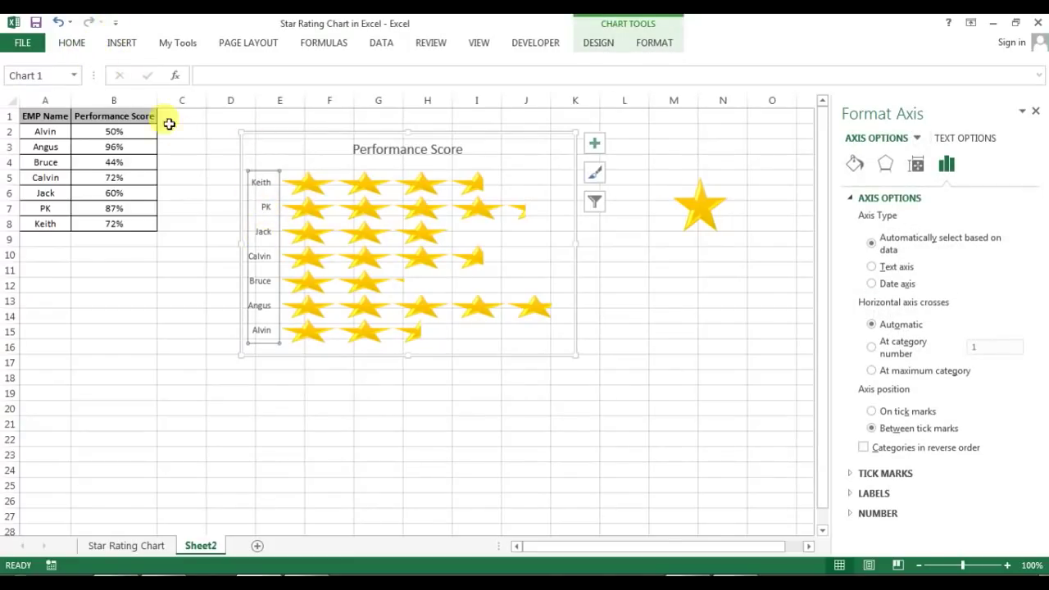
pyautogui.click(72, 44)
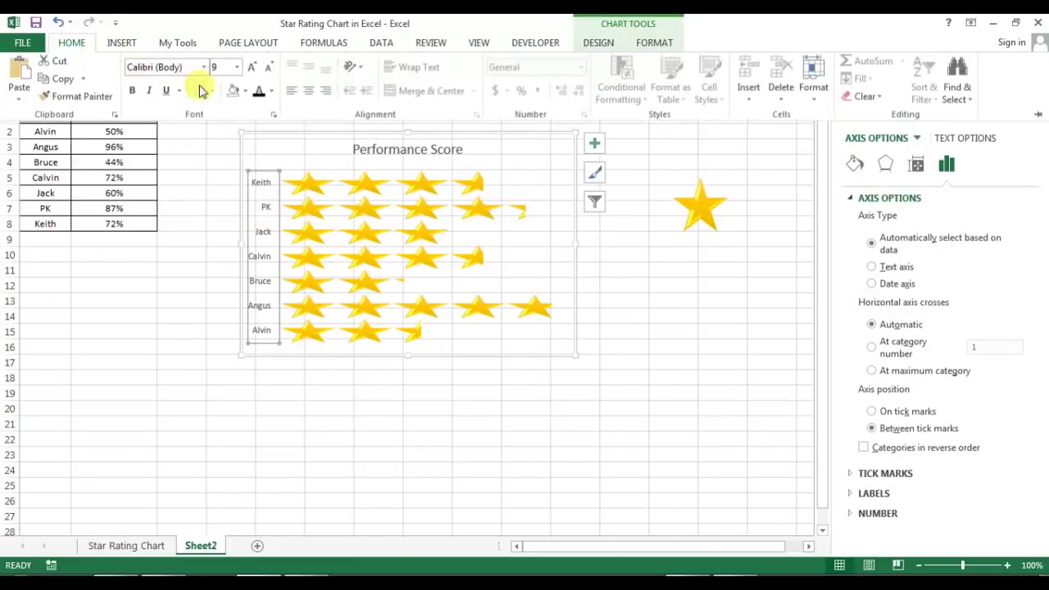
pyautogui.click(274, 95)
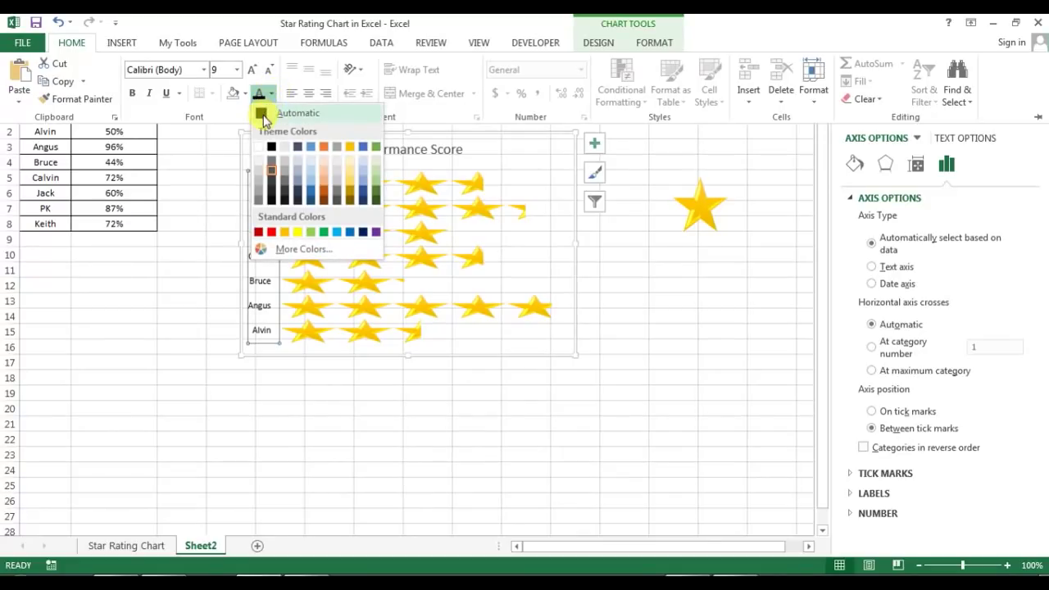
pyautogui.click(261, 110)
pyautogui.click(133, 99)
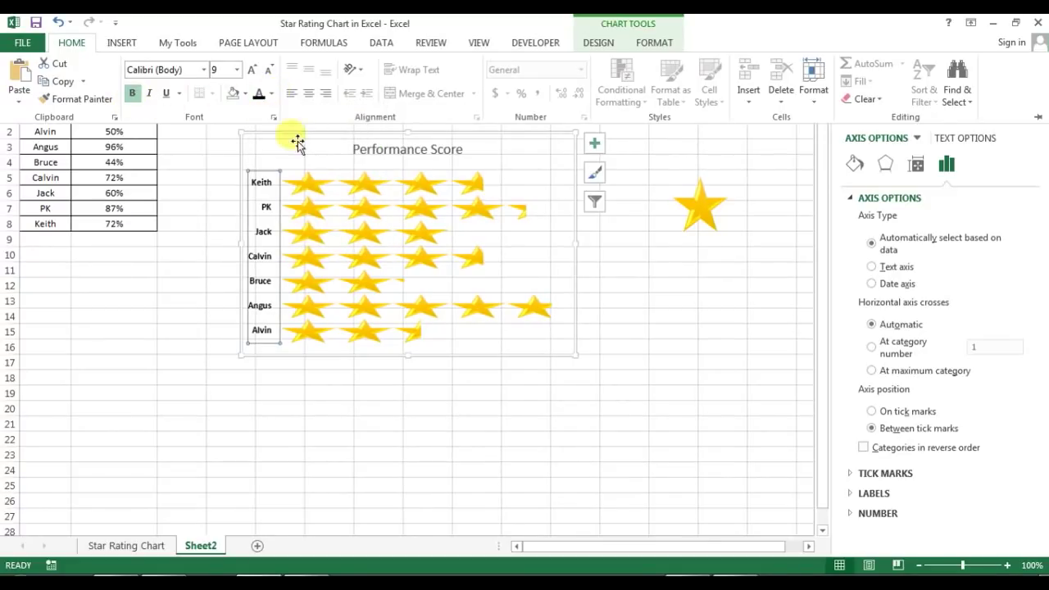
# Make the Performance Score chart title bold and black
pyautogui.click(399, 156)
pyautogui.click(414, 152)
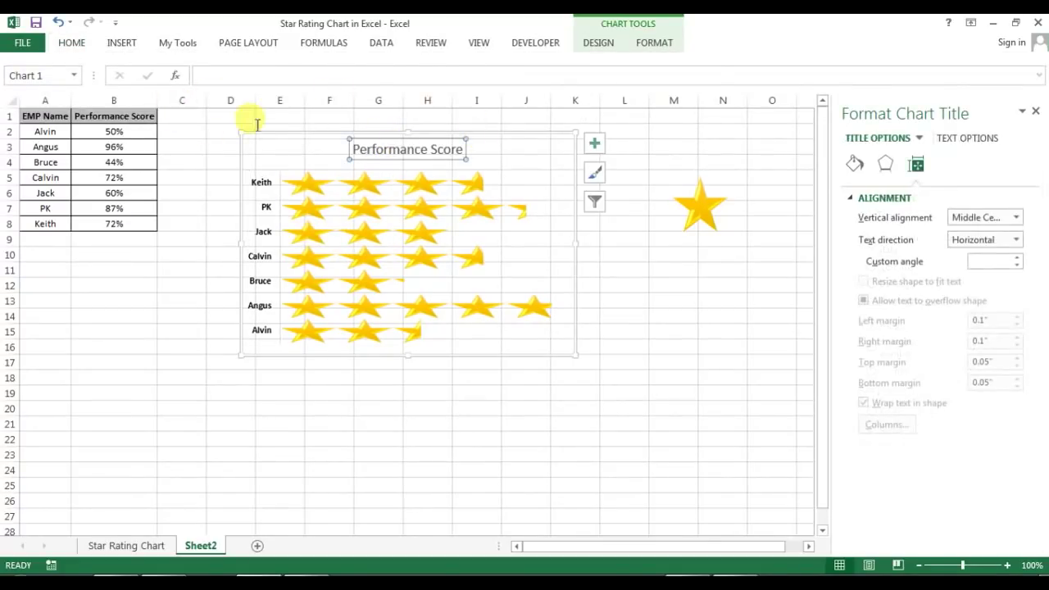
pyautogui.click(72, 42)
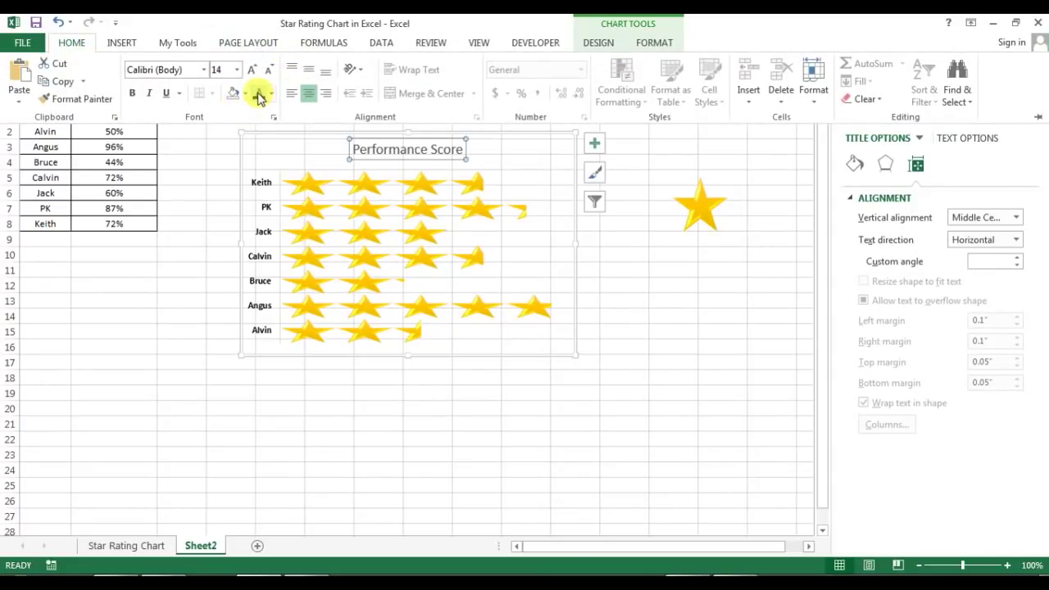
pyautogui.click(259, 95)
pyautogui.click(133, 95)
# Add data labels to the star-filled Performance Score series
pyautogui.click(416, 187)
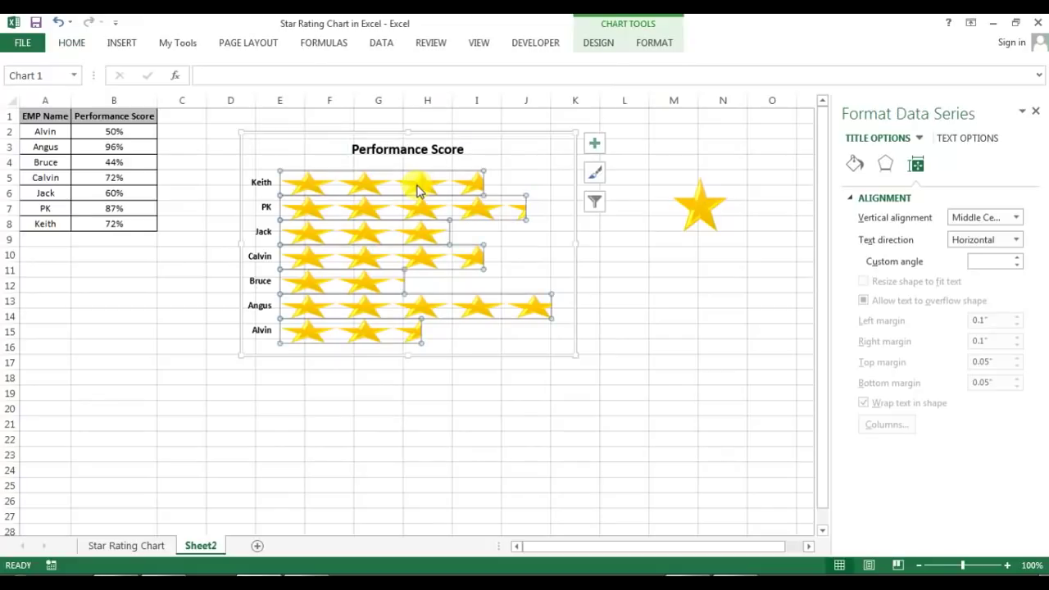
pyautogui.rightClick(416, 188)
pyautogui.moveTo(534, 295)
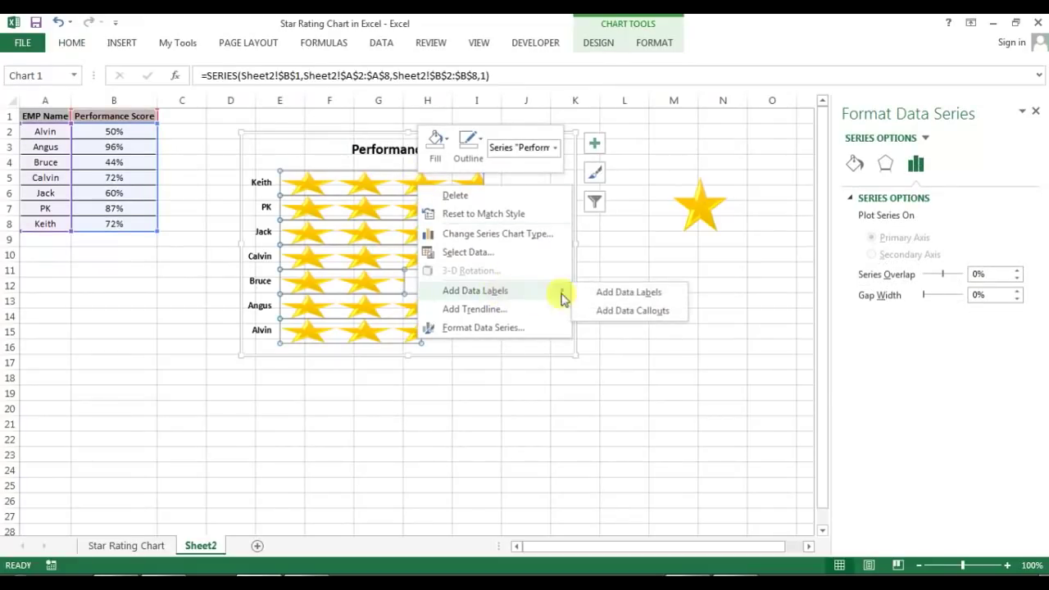
pyautogui.click(605, 291)
# Make the percentage data labels bold and close the formatting pane
pyautogui.click(499, 184)
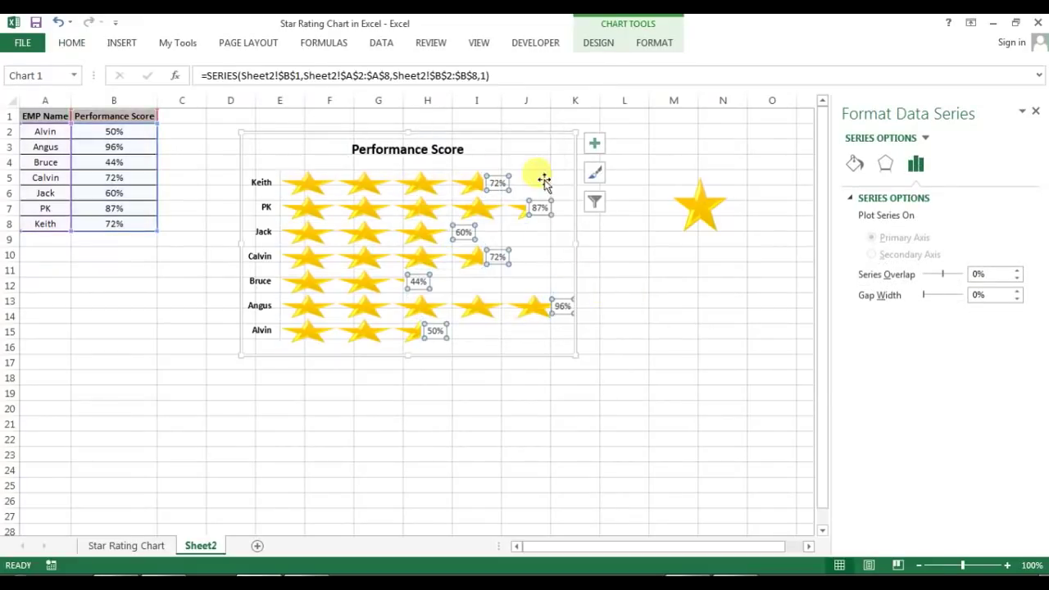
pyautogui.click(72, 43)
pyautogui.click(136, 96)
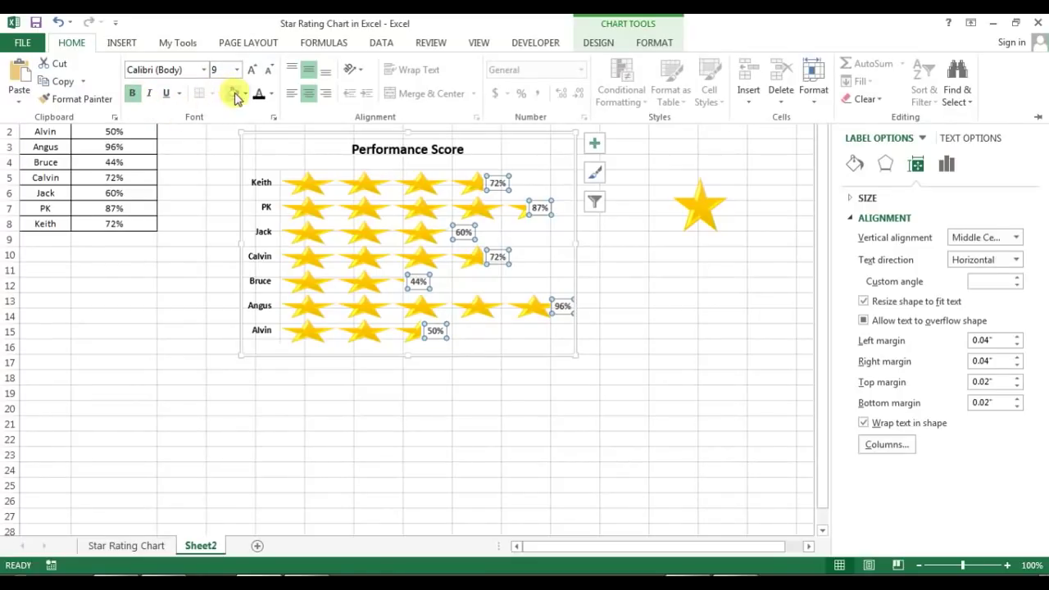
pyautogui.click(637, 237)
pyautogui.click(1032, 111)
# Move the standalone gold star away from the chart to the first rows of column S
pyautogui.click(712, 289)
pyautogui.click(714, 221)
pyautogui.moveTo(714, 221); pyautogui.dragTo(979, 149)
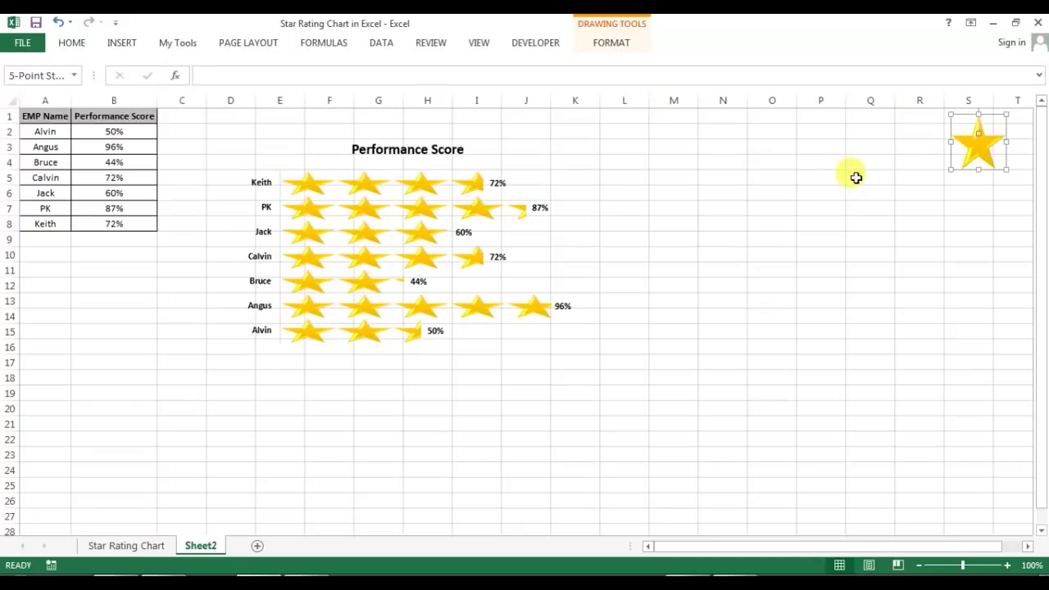
pyautogui.click(522, 163)
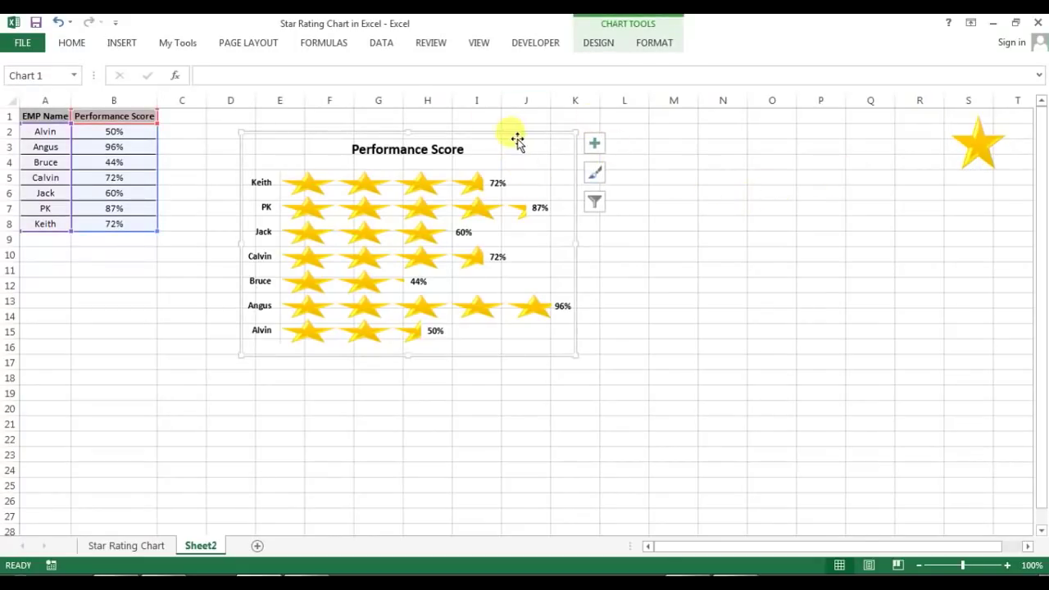
pyautogui.click(982, 146)
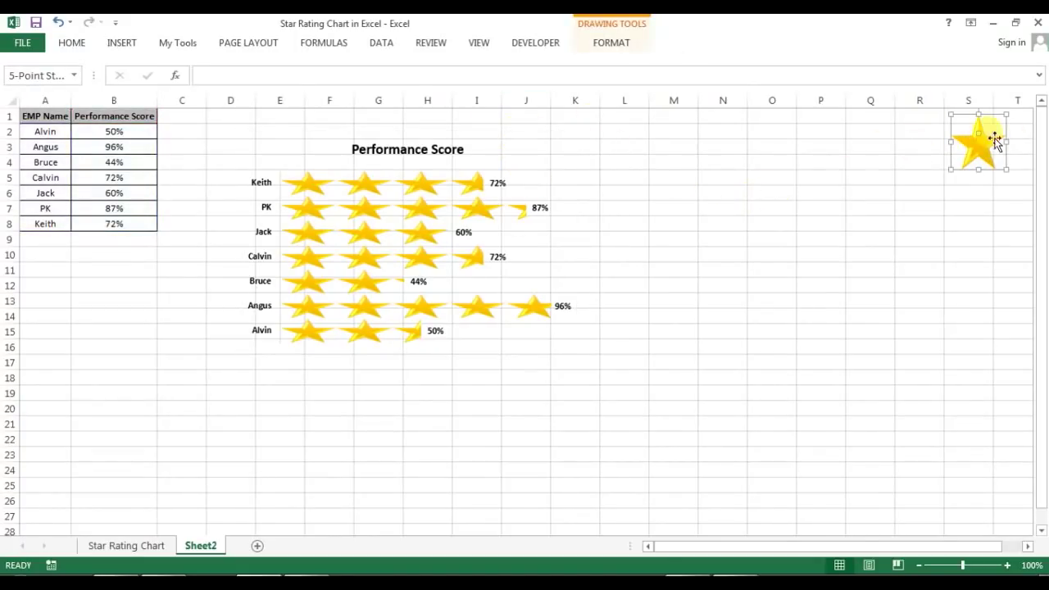
pyautogui.click(521, 157)
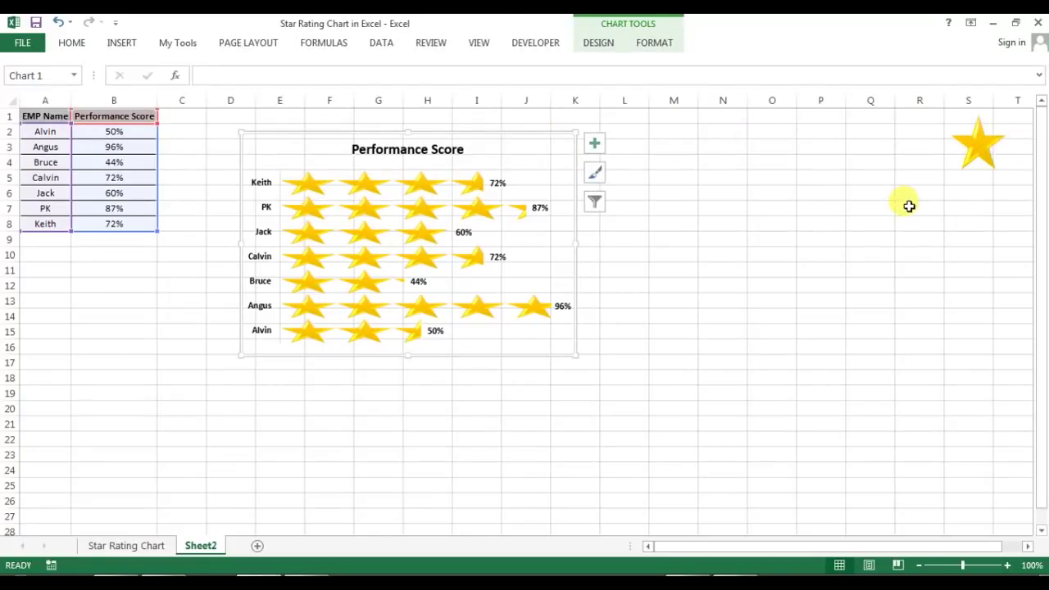
pyautogui.click(909, 205)
pyautogui.click(976, 146)
# Give the chart area an Automatic border with rounded corners, leaving the formatting pane closed
pyautogui.click(541, 159)
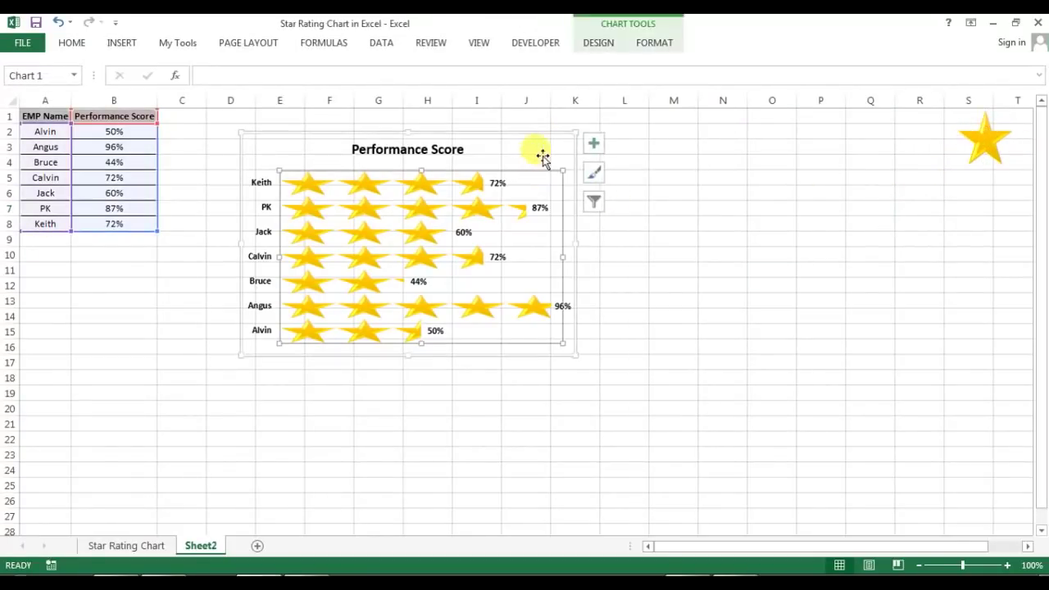
pyautogui.click(513, 136)
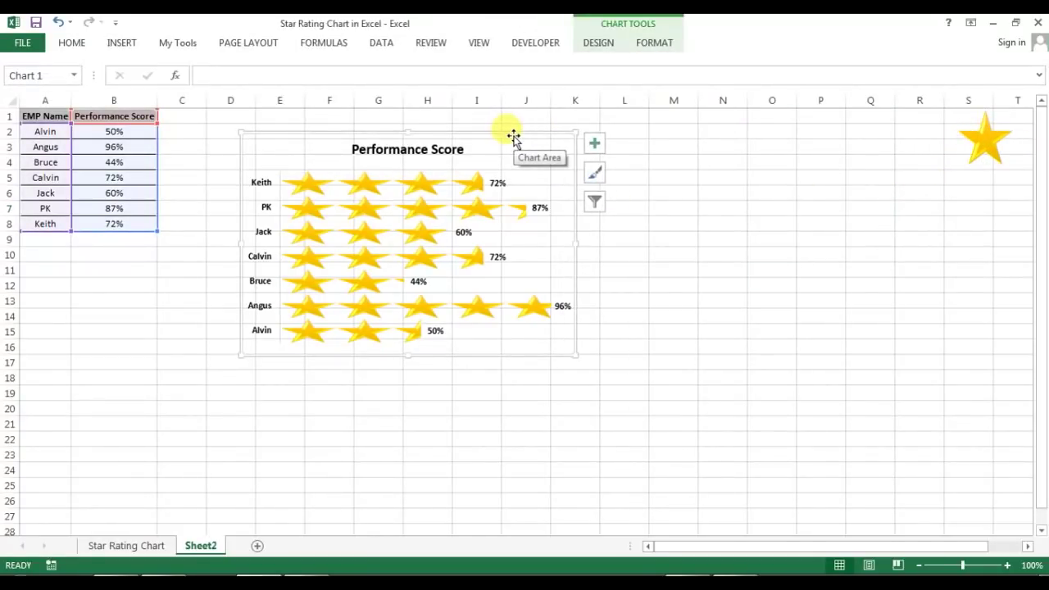
pyautogui.rightClick(513, 135)
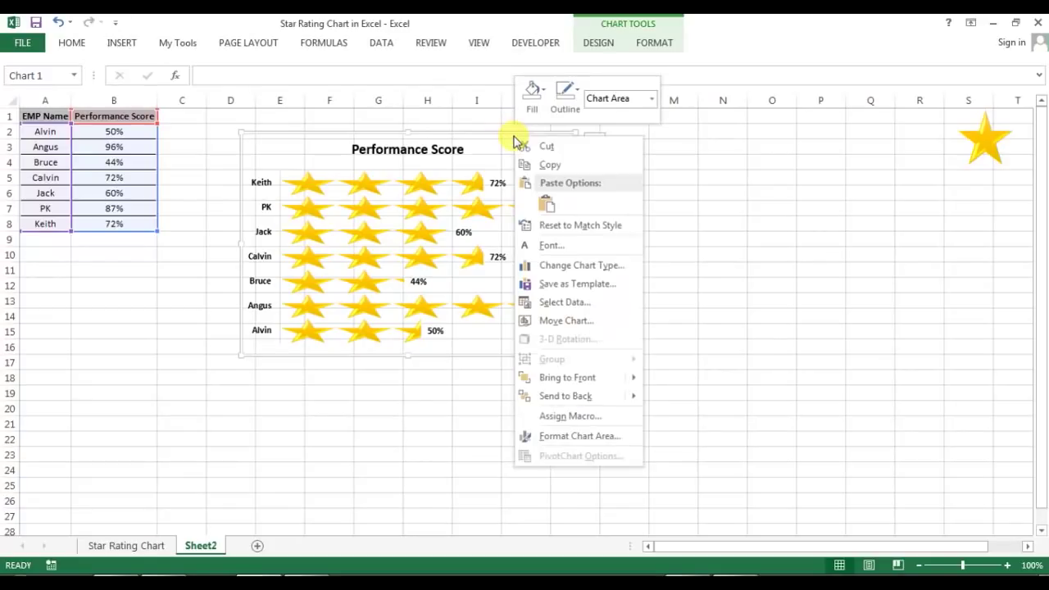
pyautogui.click(584, 436)
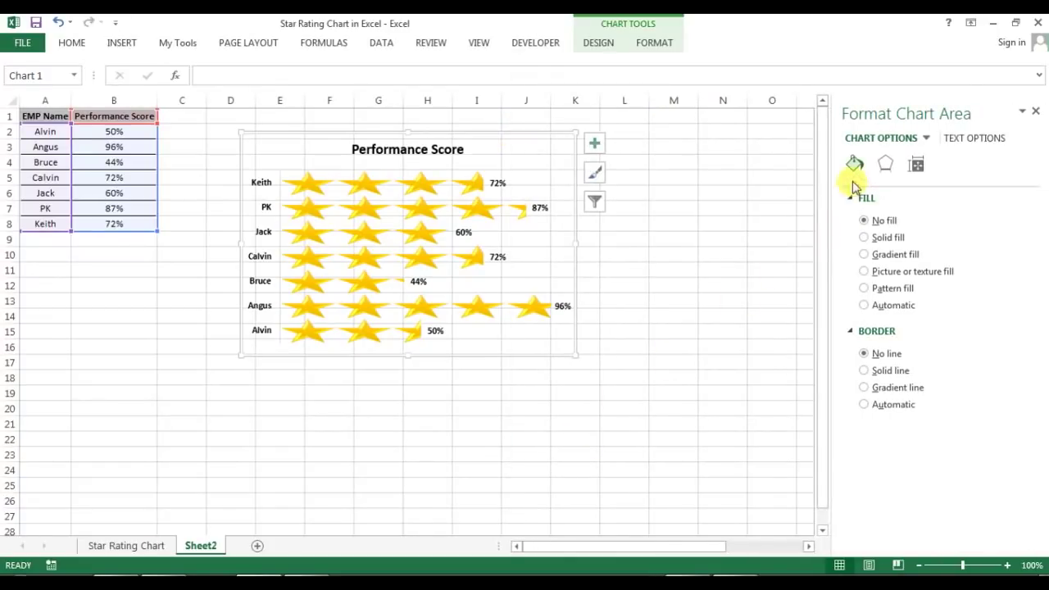
pyautogui.click(866, 405)
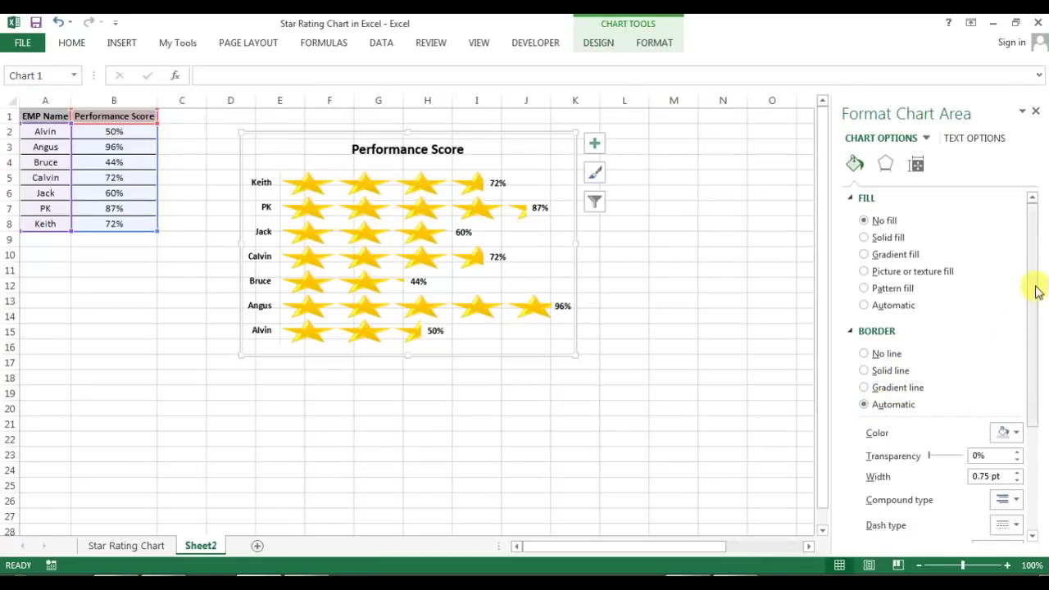
pyautogui.moveTo(1038, 264); pyautogui.dragTo(1043, 451)
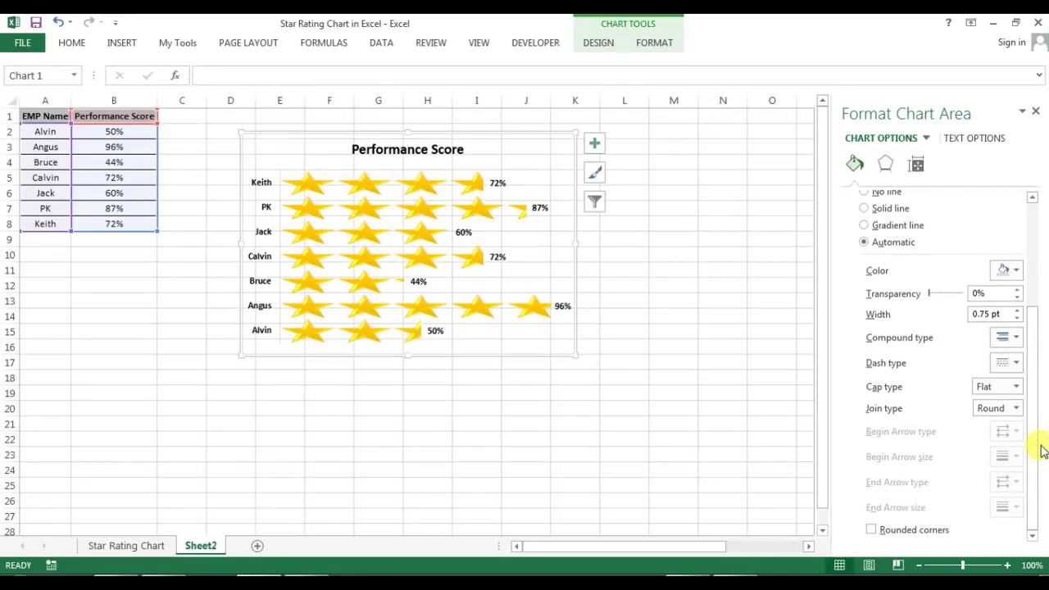
pyautogui.click(871, 530)
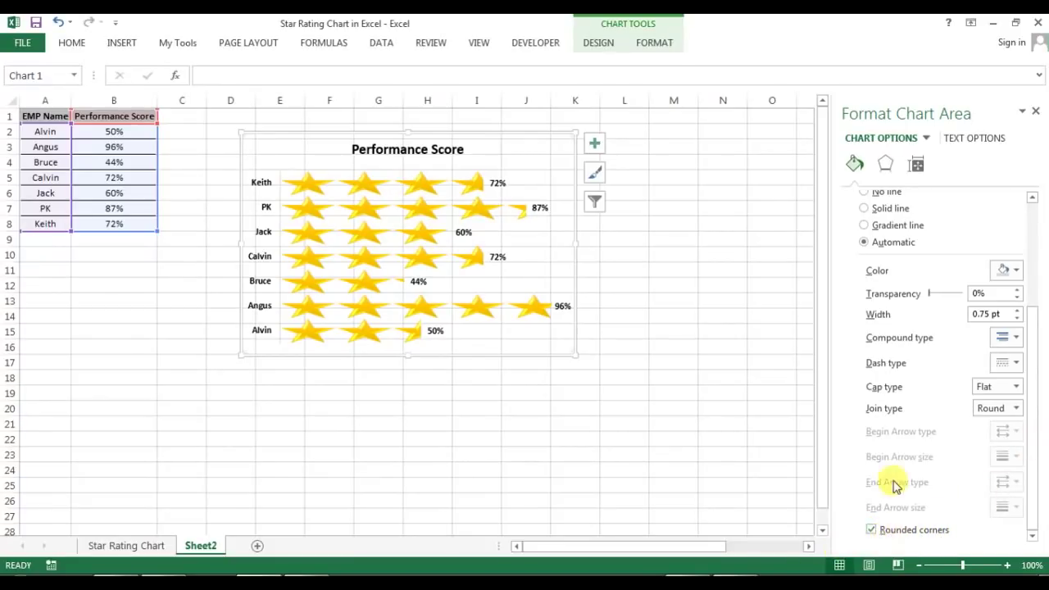
pyautogui.click(652, 188)
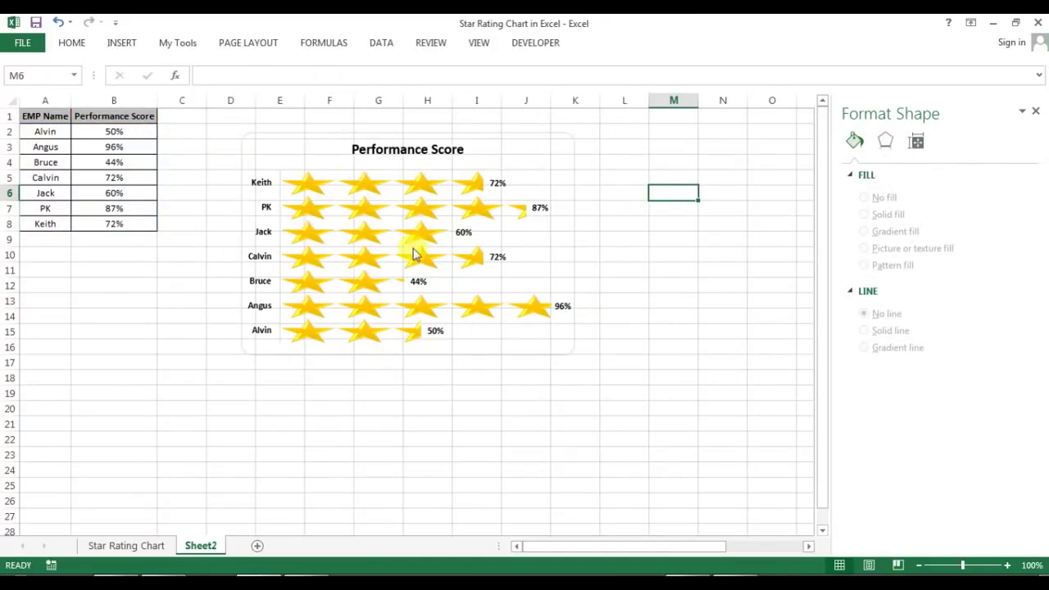
pyautogui.click(1036, 115)
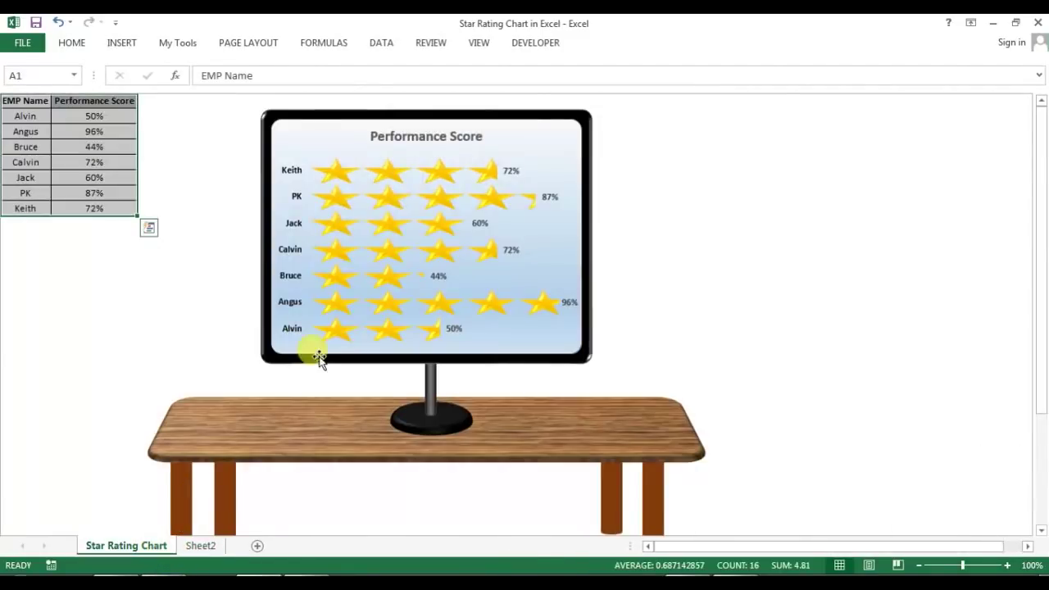
# Draw a rounded rectangle on Sheet2 covering the whole chart, from column D to K and down to row 17
pyautogui.click(201, 546)
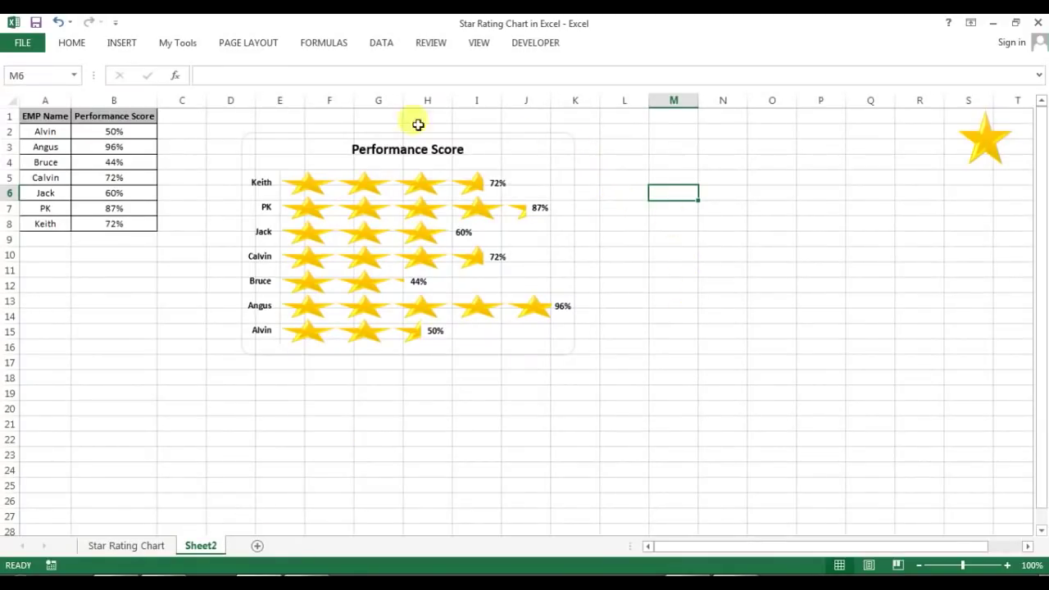
pyautogui.click(119, 43)
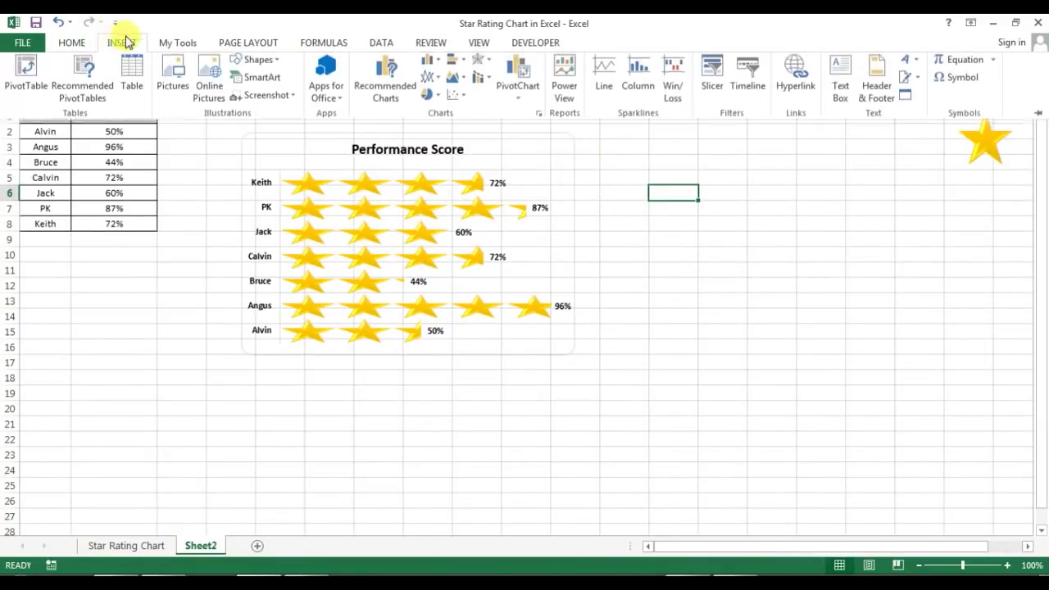
pyautogui.click(273, 65)
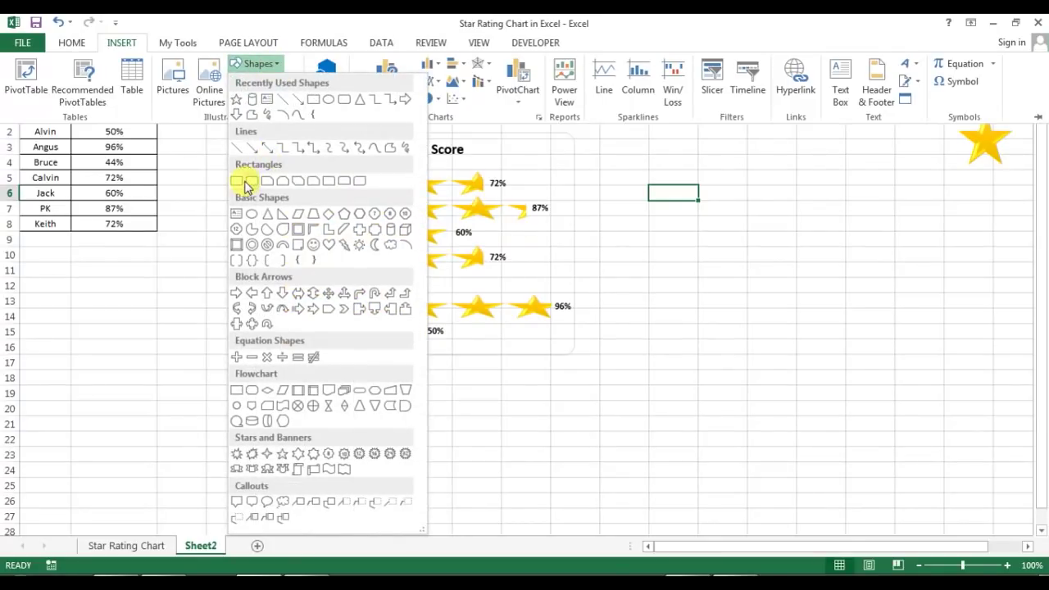
pyautogui.click(250, 182)
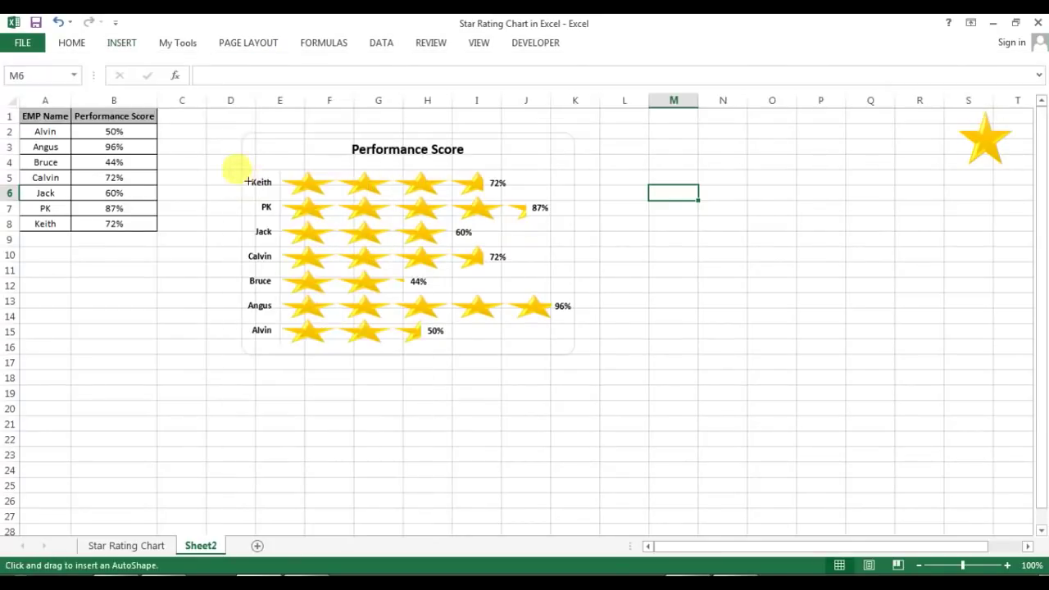
pyautogui.moveTo(233, 127)
pyautogui.mouseDown()
pyautogui.moveTo(626, 352)
pyautogui.moveTo(599, 370)
pyautogui.mouseUp()
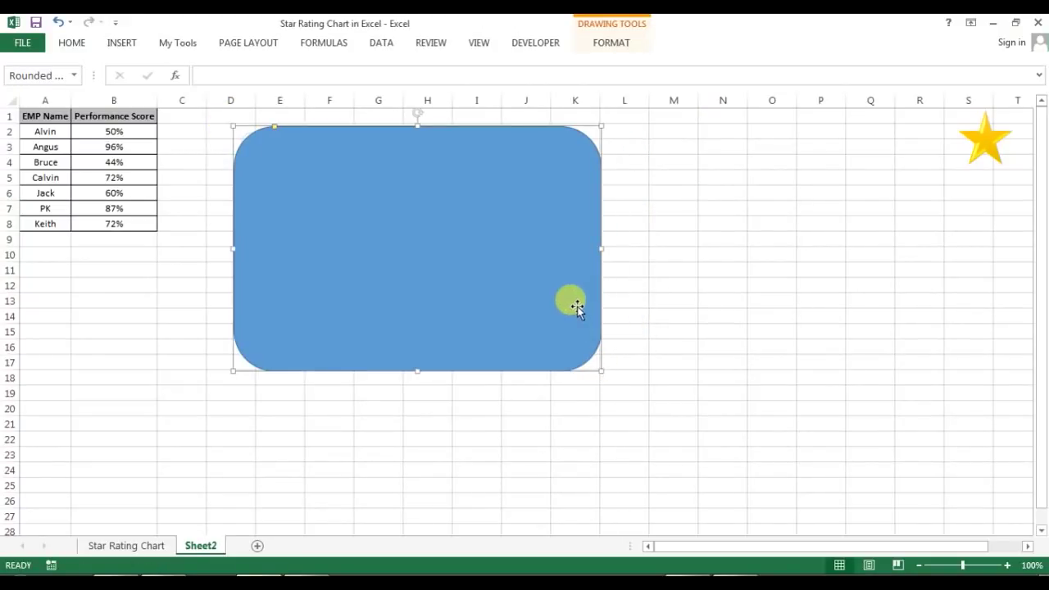
# Set the rounded rectangle's fill transparency to 61% and its outline to No line
pyautogui.rightClick(577, 302)
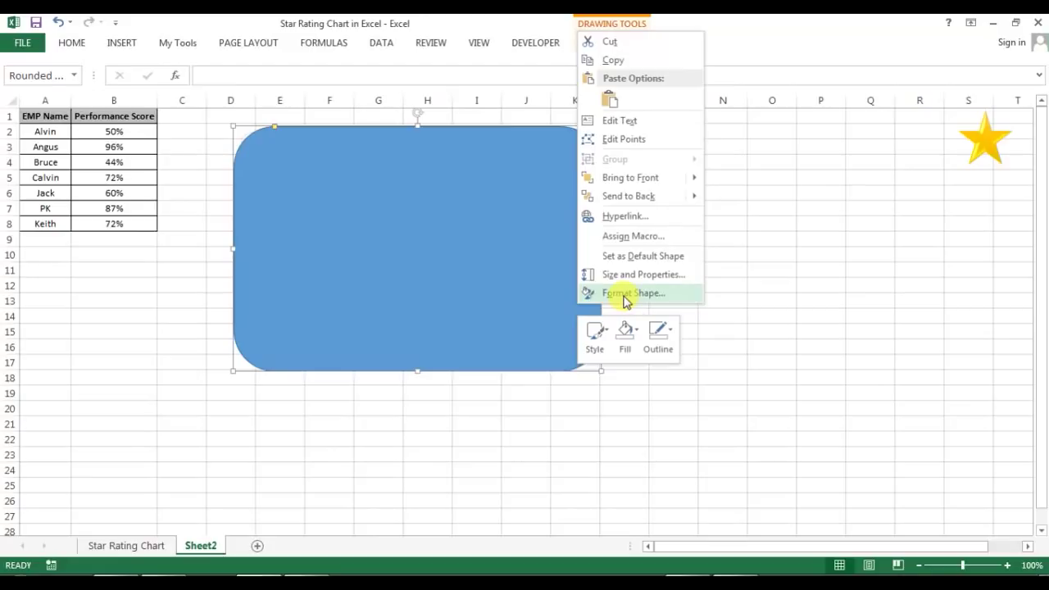
pyautogui.hotkey('ctrl', '1')
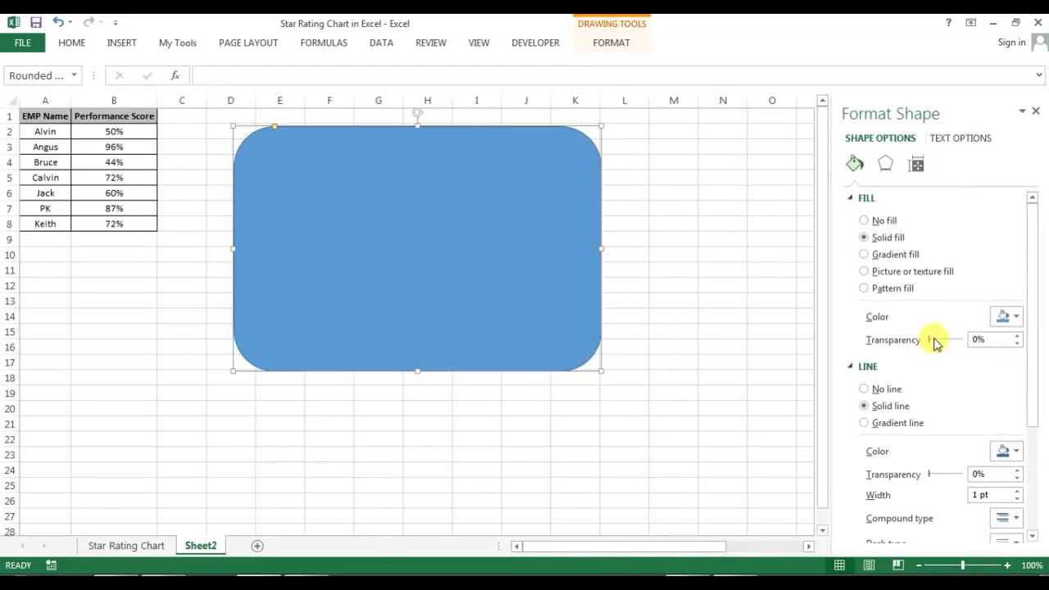
pyautogui.moveTo(930, 342); pyautogui.dragTo(948, 343)
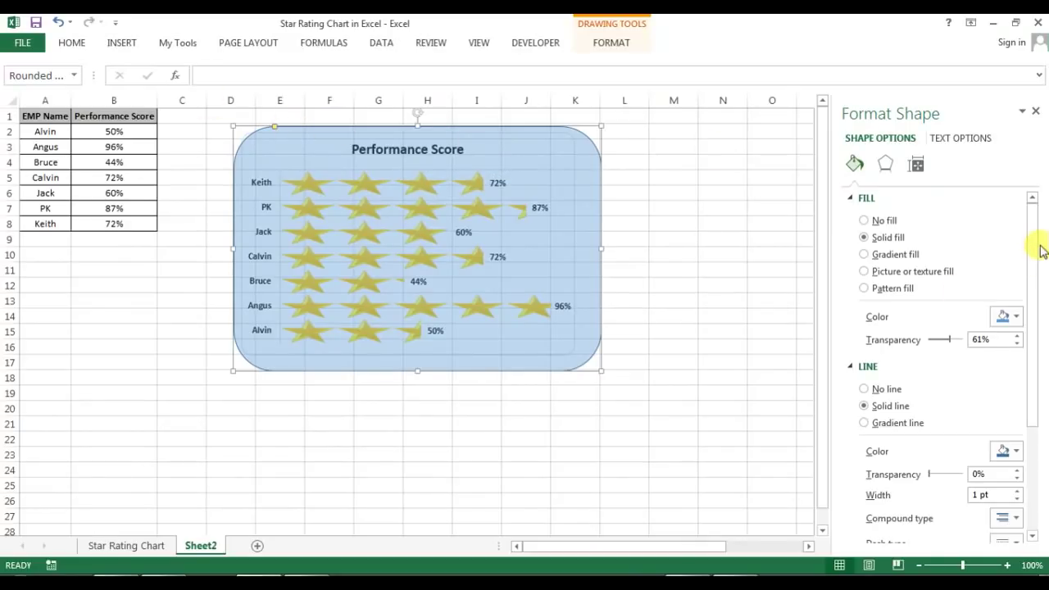
pyautogui.scroll(-2, 1037, 236)
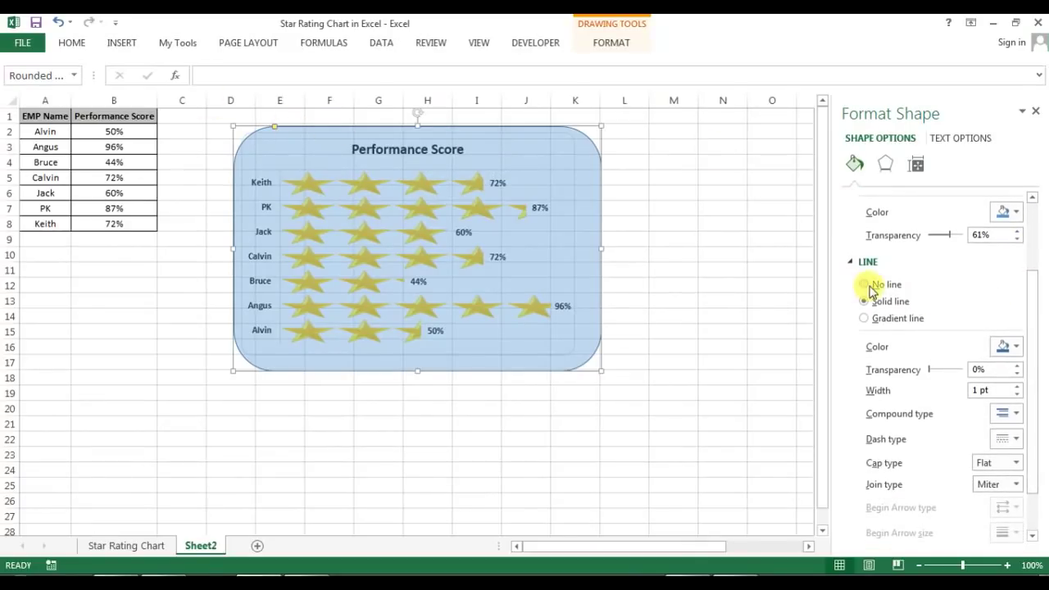
pyautogui.click(874, 289)
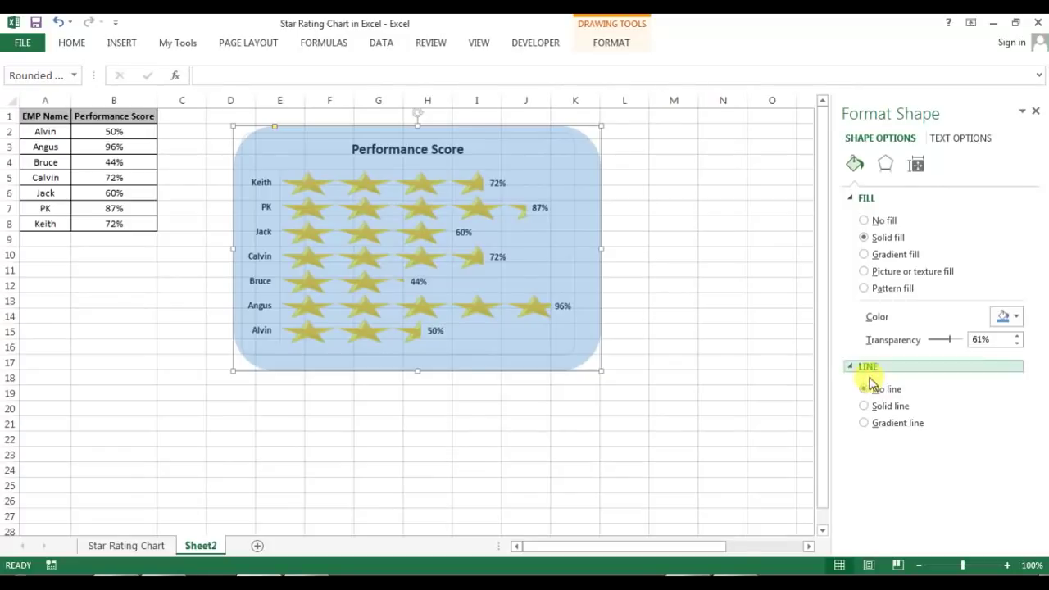
# Reduce the rectangle's corner rounding and shrink it to about 4.8" wide by 3.2" high around the chart
pyautogui.click(264, 131)
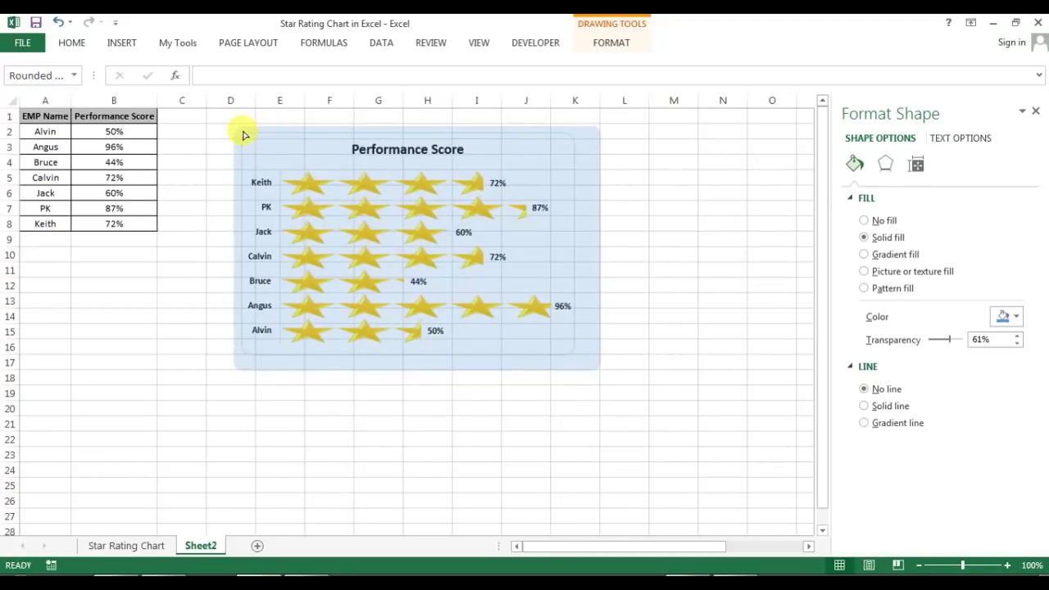
pyautogui.click(243, 131)
pyautogui.moveTo(600, 368); pyautogui.dragTo(588, 361)
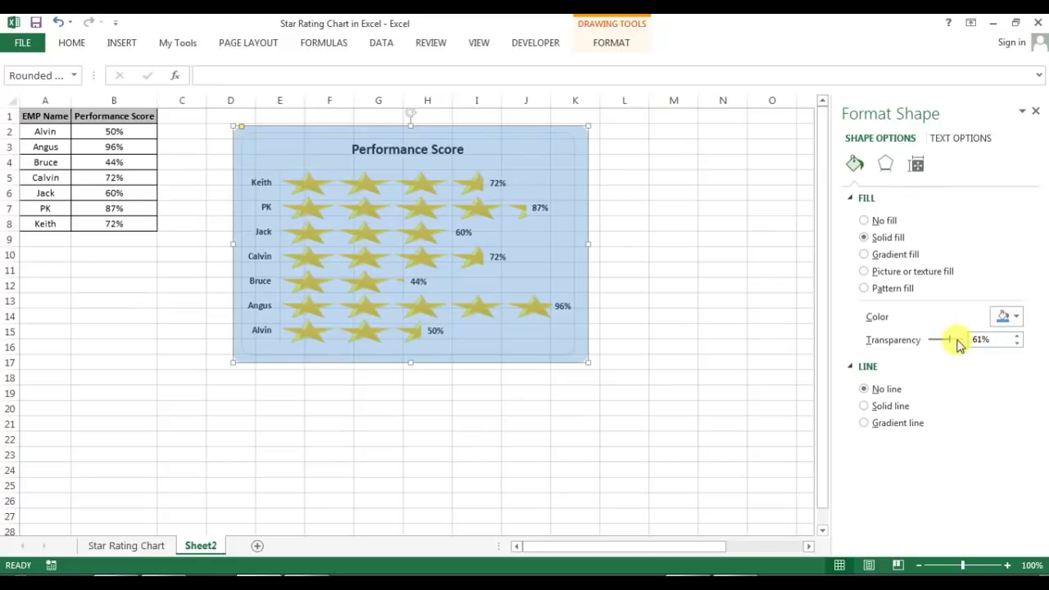
# Set the rectangle's fill transparency to 0% and its solid fill color to black
pyautogui.moveTo(949, 344); pyautogui.dragTo(918, 342)
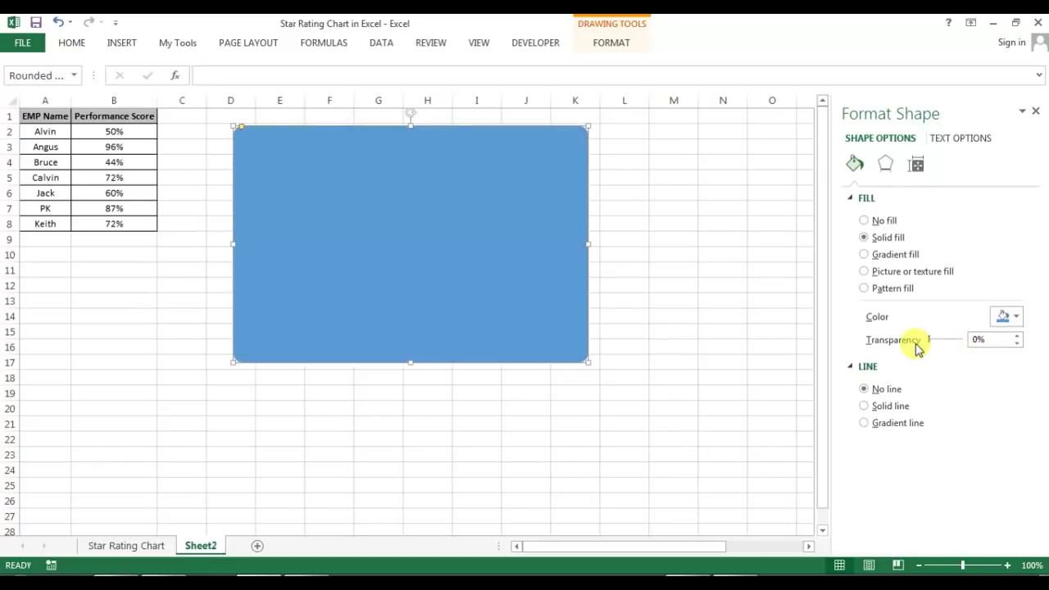
pyautogui.click(1016, 318)
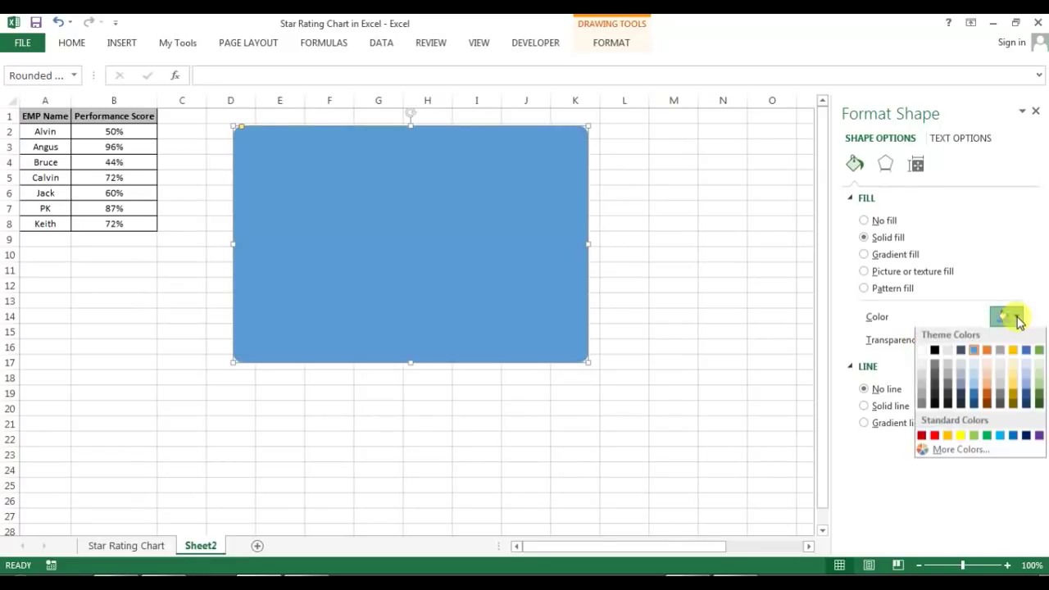
pyautogui.click(935, 353)
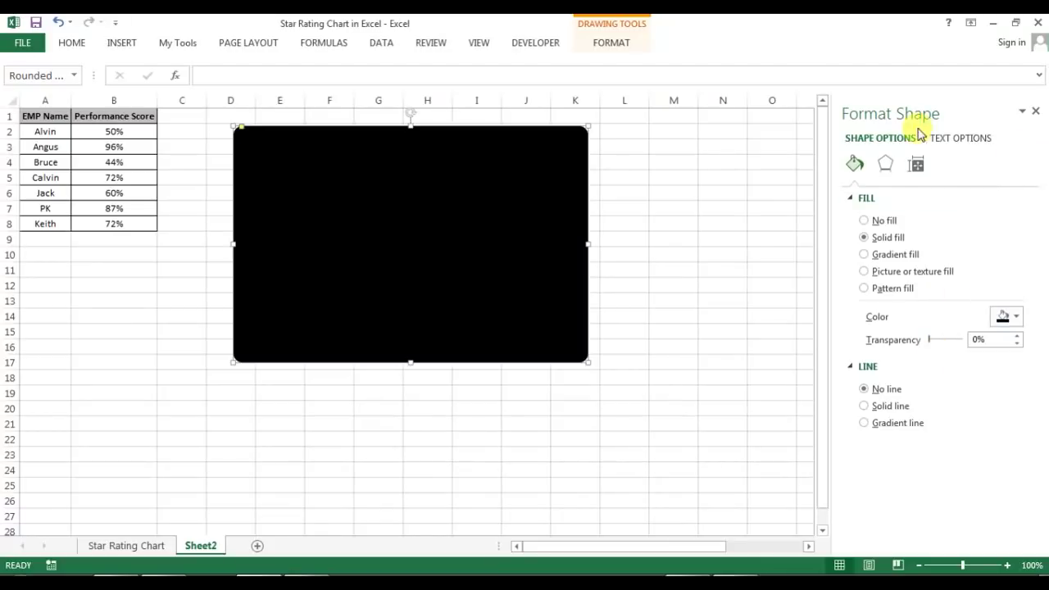
# Apply a beveled preset shape effect to the black rectangle and set its shadow to No Shadow
pyautogui.click(610, 42)
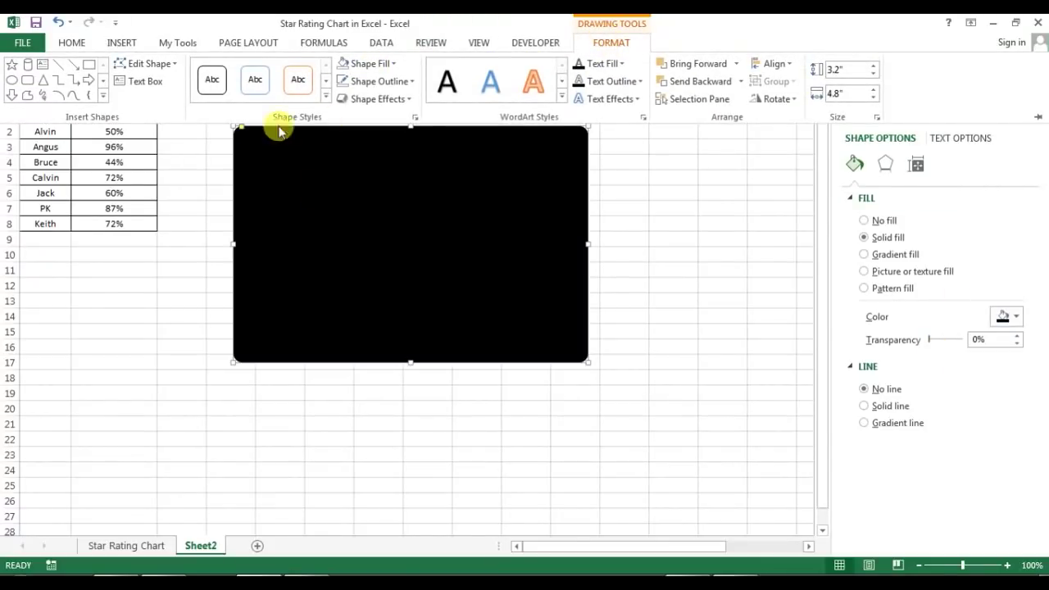
pyautogui.click(377, 100)
pyautogui.moveTo(384, 126)
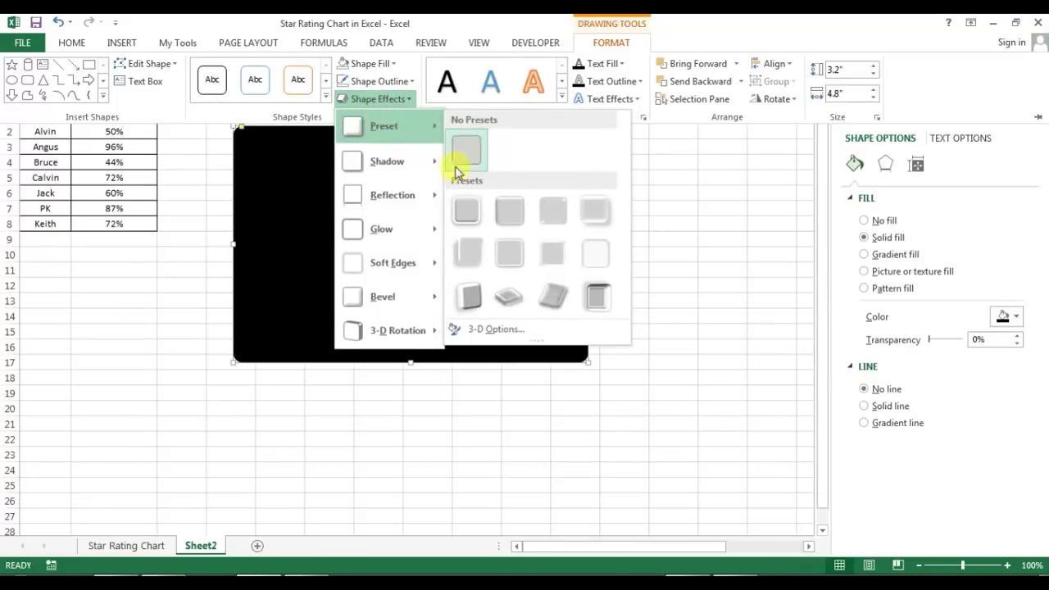
pyautogui.click(473, 259)
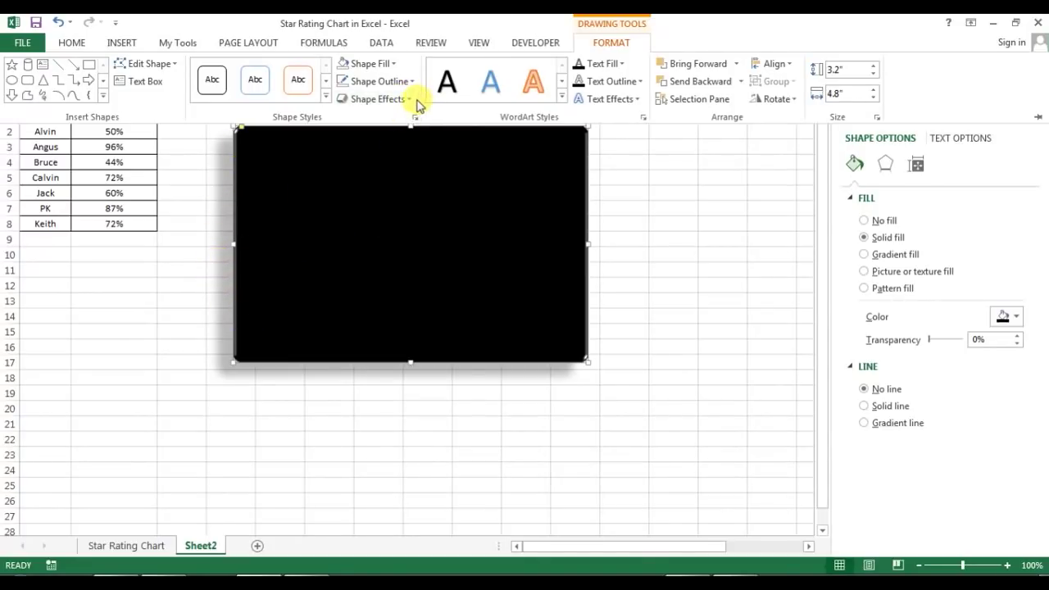
pyautogui.click(403, 99)
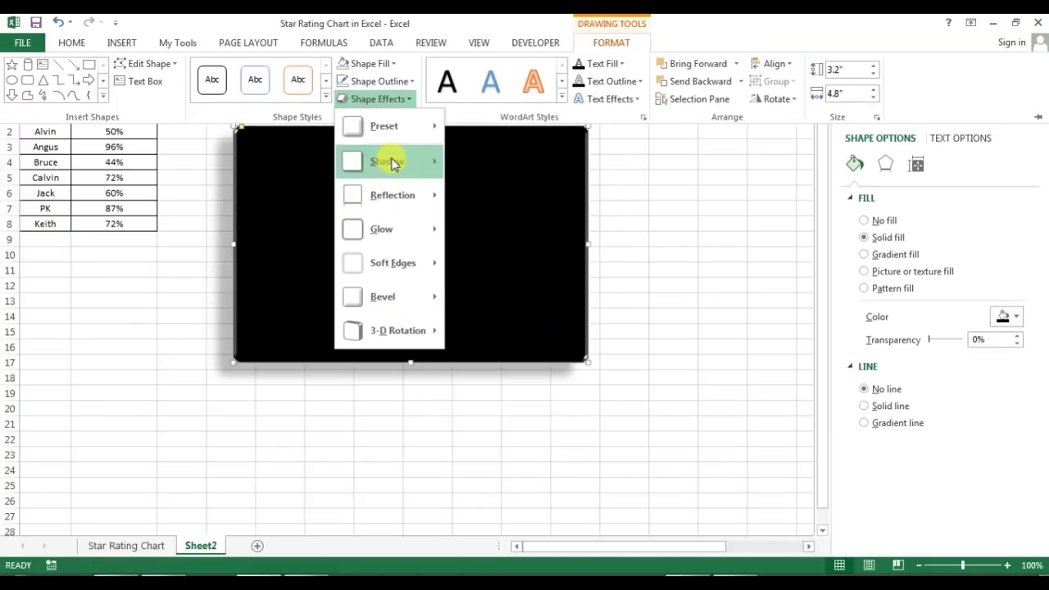
pyautogui.moveTo(393, 160)
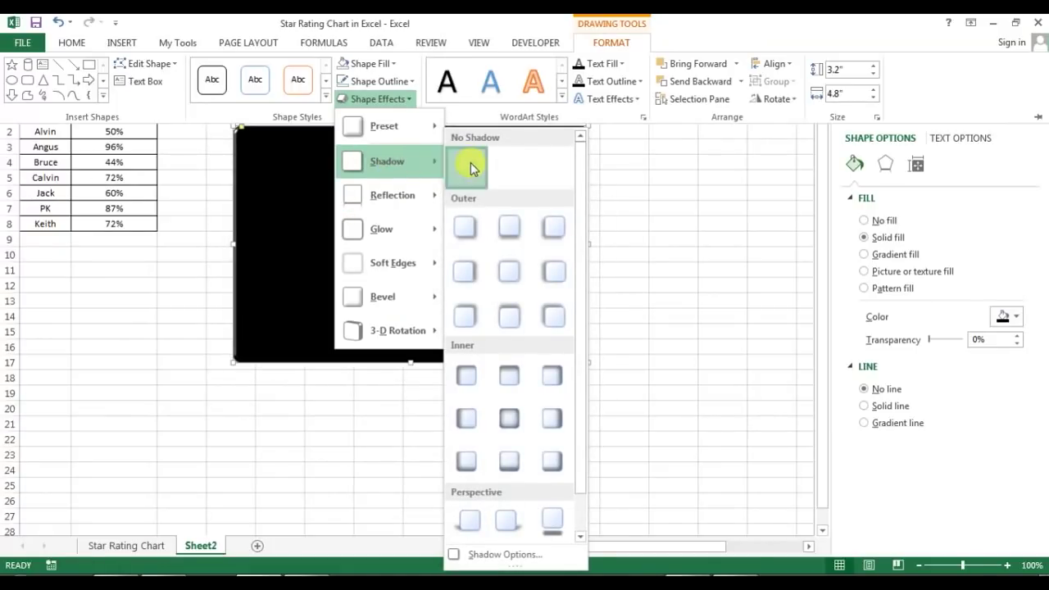
pyautogui.click(471, 168)
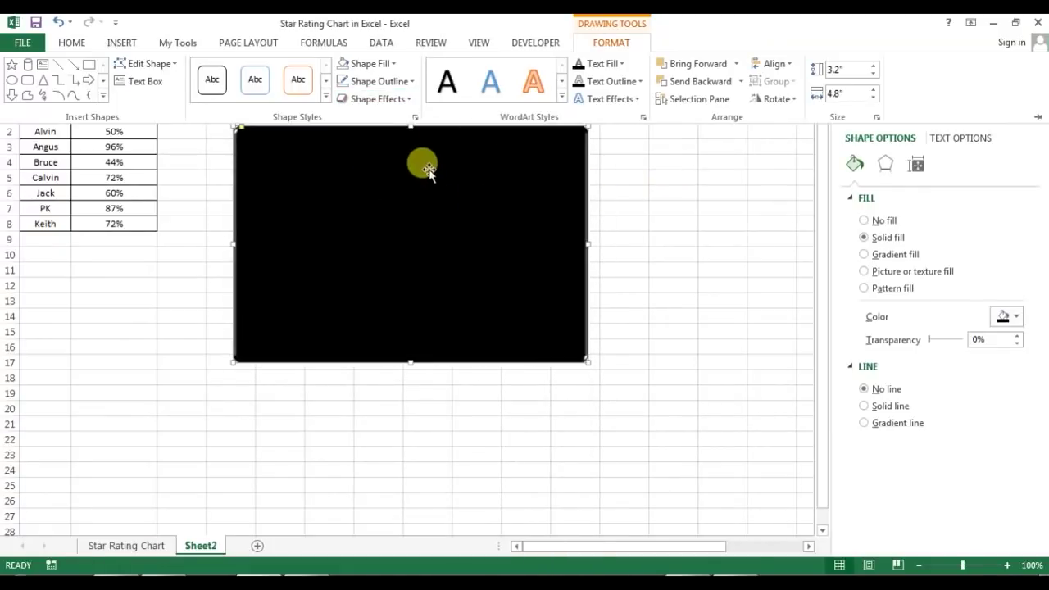
# Send the black rectangle behind the chart and move it down to about rows 10 to 24
pyautogui.rightClick(489, 200)
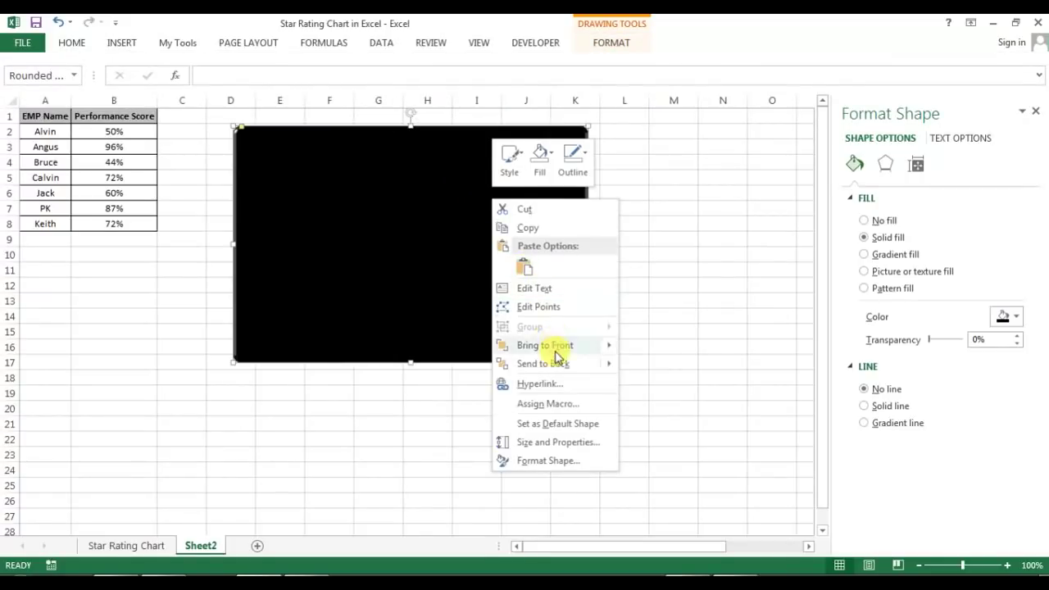
pyautogui.click(535, 367)
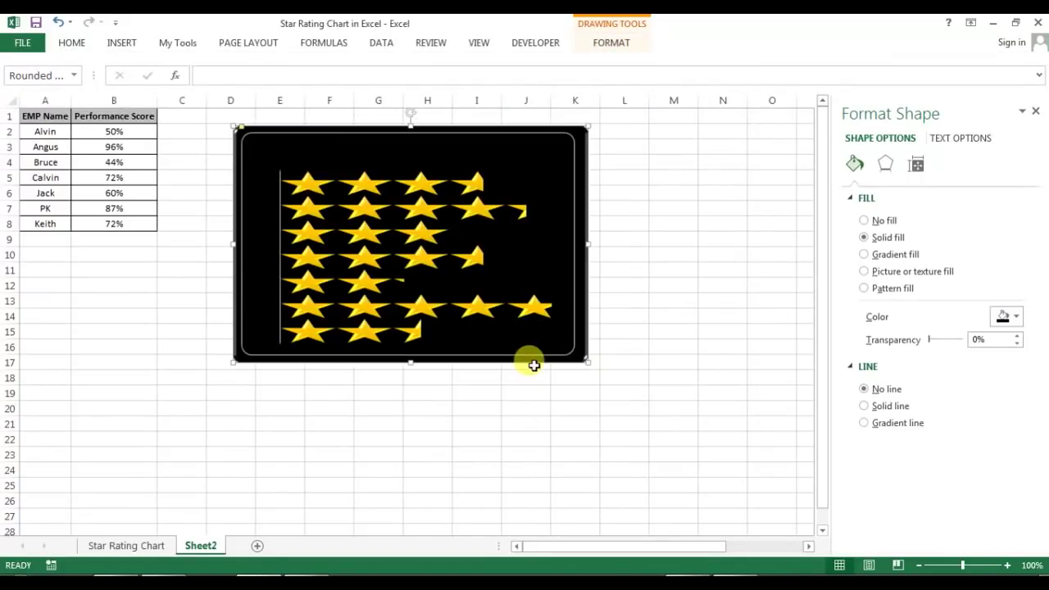
pyautogui.click(697, 279)
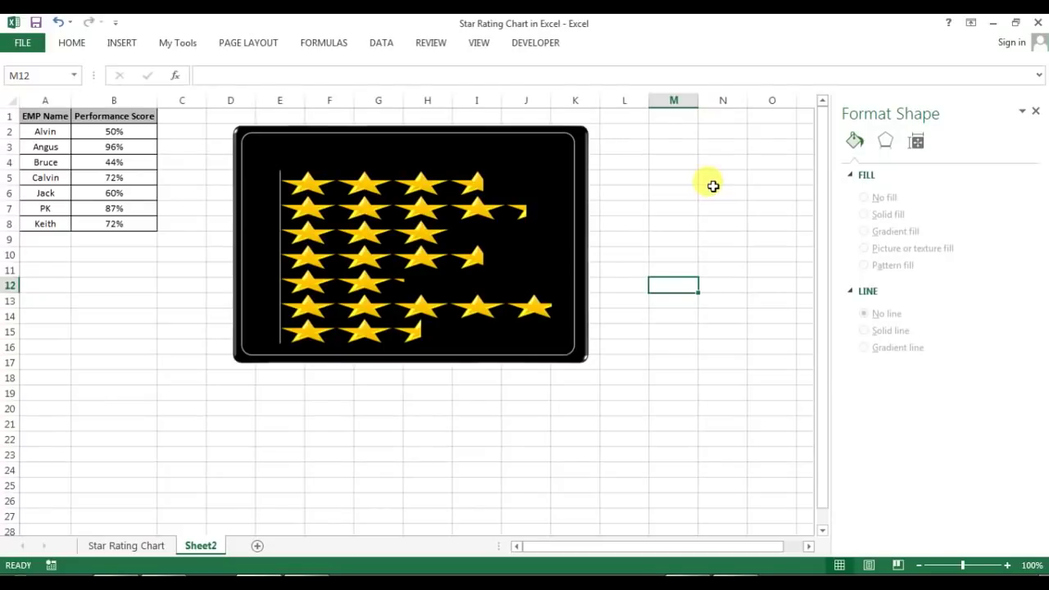
pyautogui.click(575, 160)
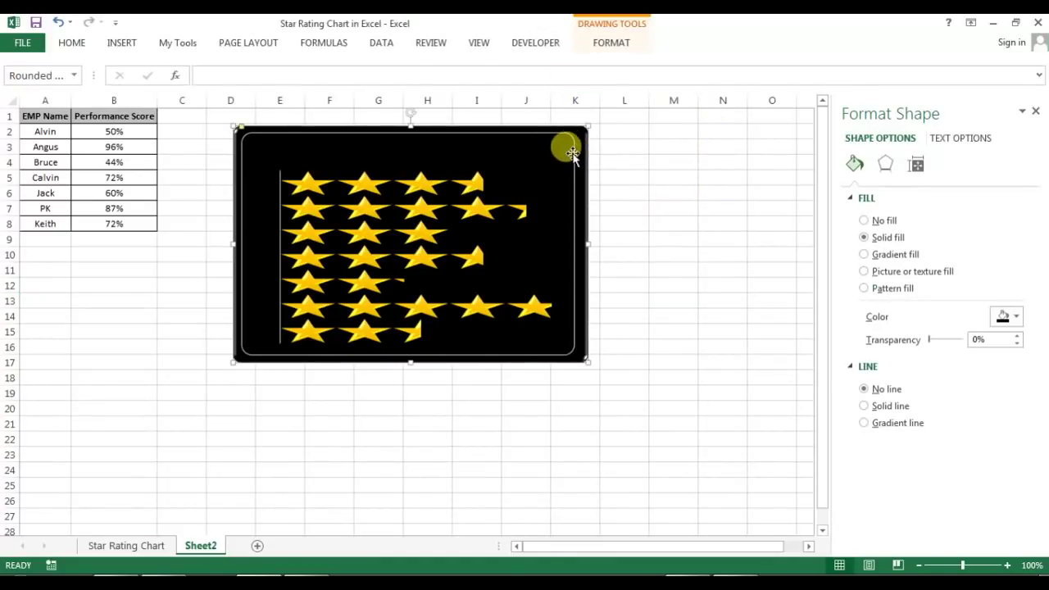
pyautogui.moveTo(583, 255); pyautogui.dragTo(585, 370)
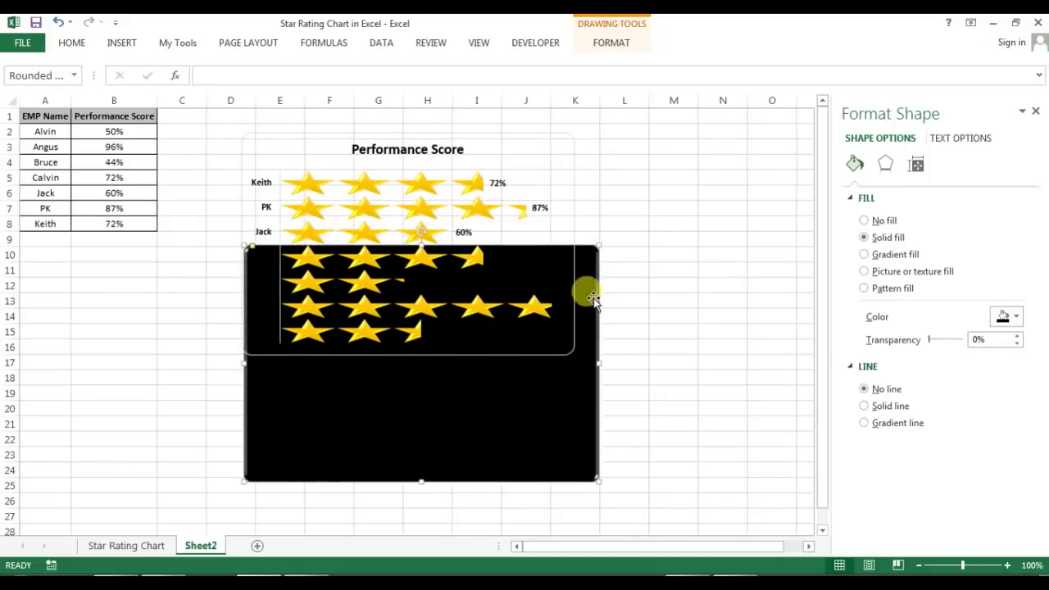
# Fill the chart area with the light blue preset gradient and deselect the chart
pyautogui.click(573, 152)
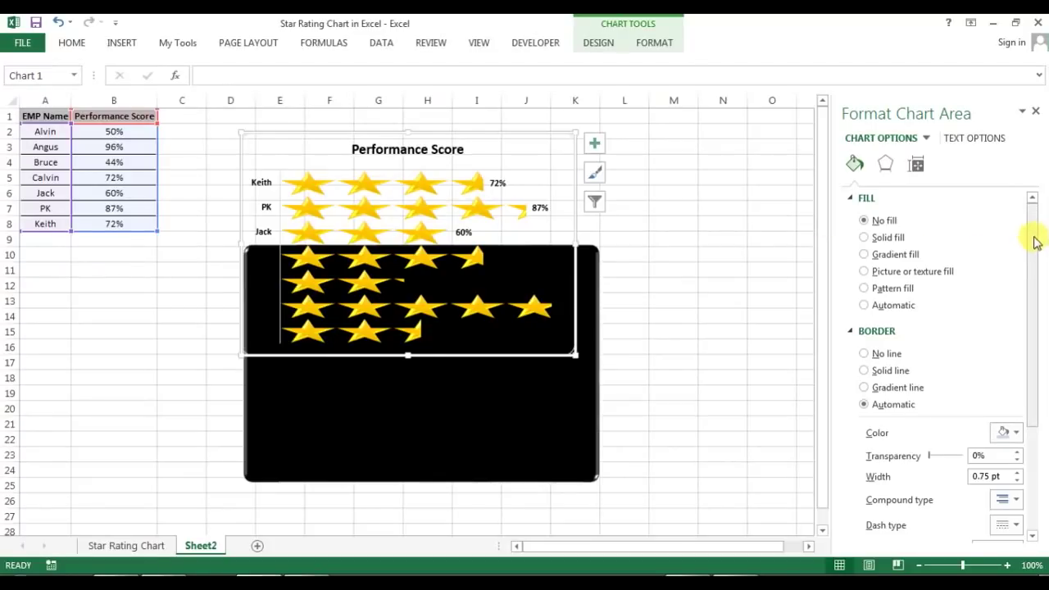
pyautogui.click(865, 254)
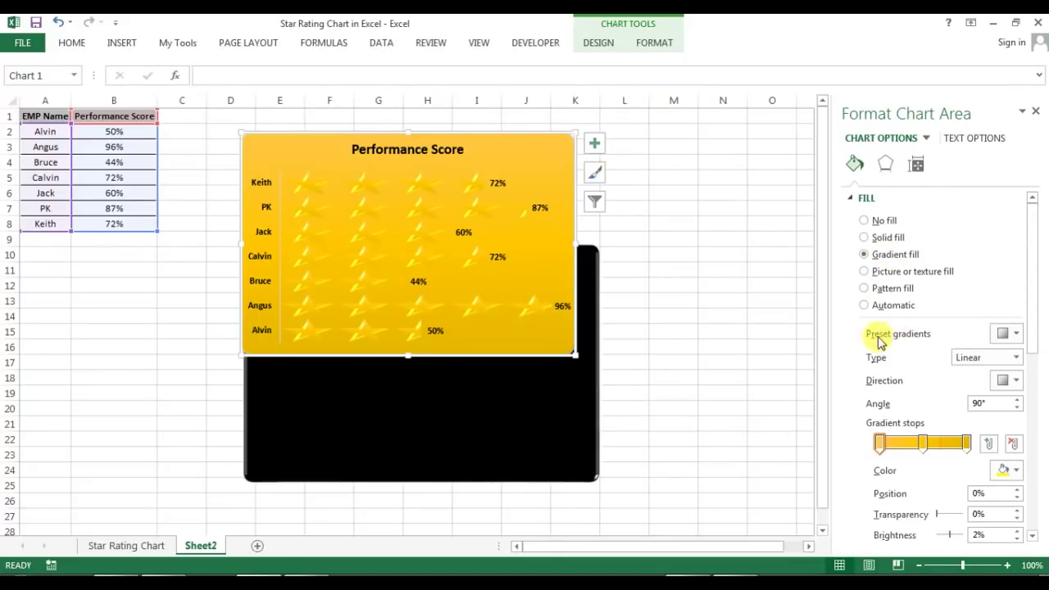
pyautogui.click(1016, 333)
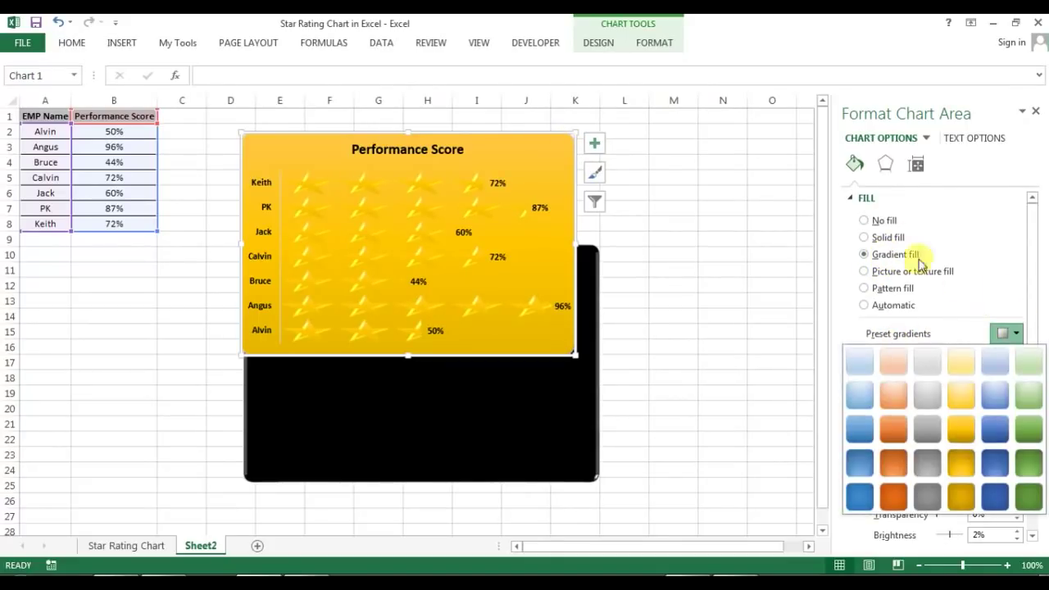
pyautogui.click(862, 360)
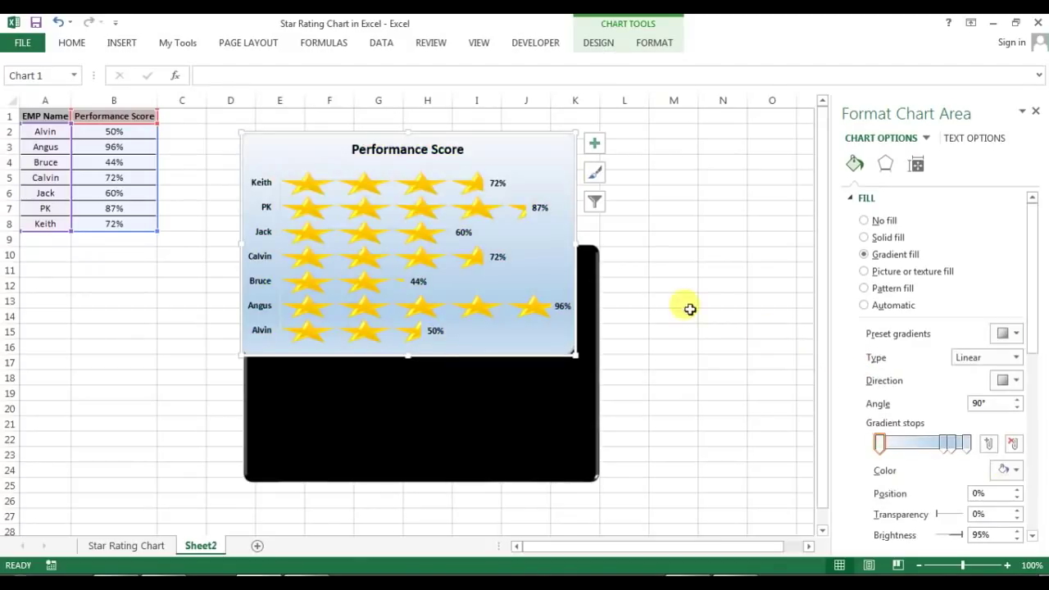
pyautogui.click(705, 293)
# Move the black rectangle up to about rows 1 to 16 and align it with the chart using Align Center and Align Middle
pyautogui.click(586, 374)
pyautogui.moveTo(585, 375)
pyautogui.mouseDown()
pyautogui.moveTo(525, 90)
pyautogui.moveTo(582, 172)
pyautogui.moveTo(569, 194)
pyautogui.moveTo(588, 164)
pyautogui.moveTo(581, 148)
pyautogui.moveTo(611, 122)
pyautogui.moveTo(721, 150)
pyautogui.moveTo(724, 133)
pyautogui.moveTo(732, 141)
pyautogui.mouseUp()
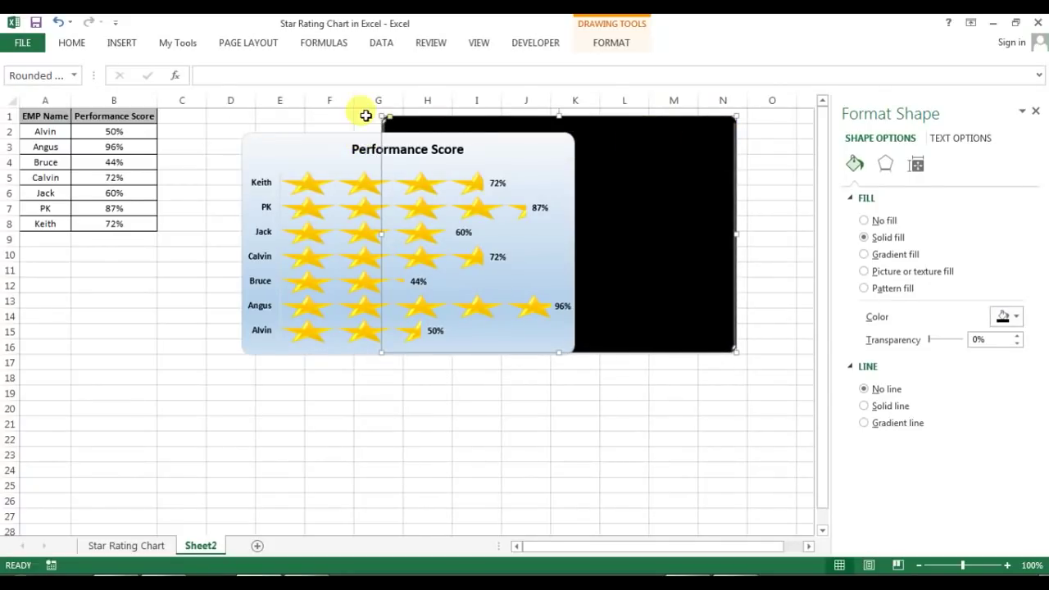
pyautogui.click(323, 136)
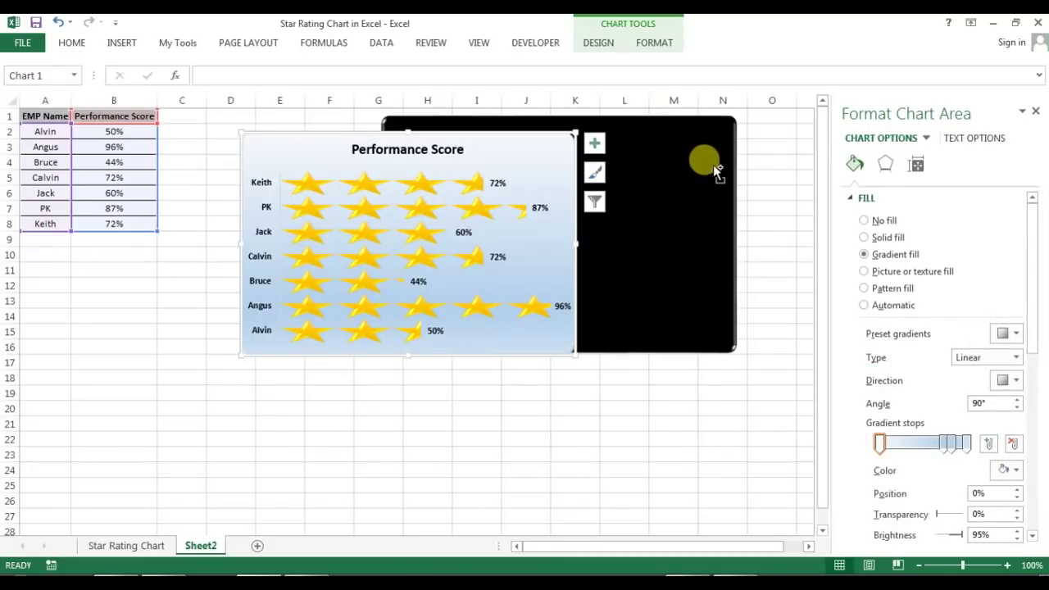
pyautogui.click(715, 170)
pyautogui.click(616, 49)
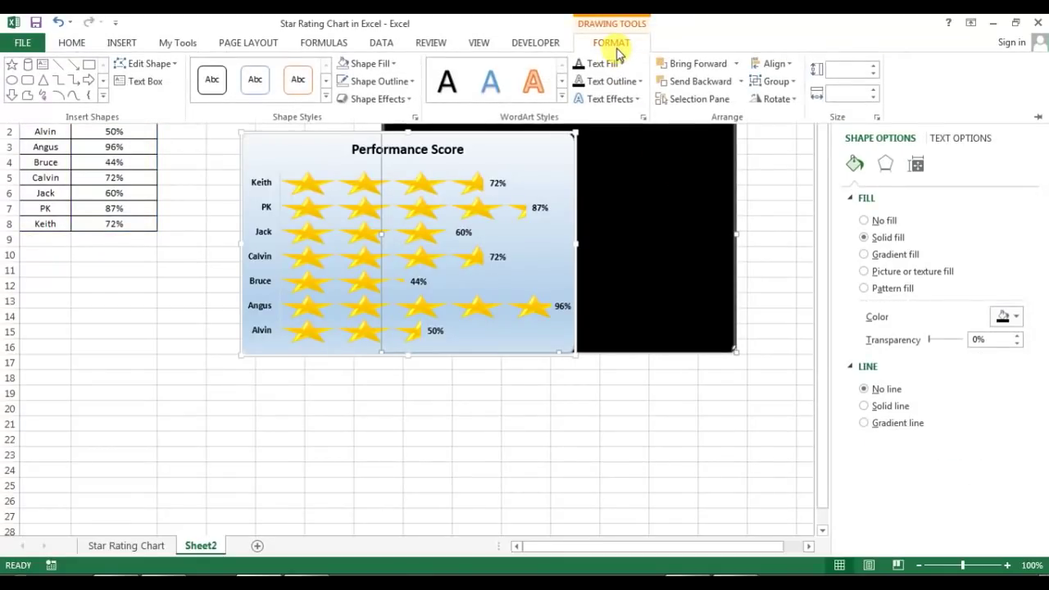
pyautogui.click(791, 69)
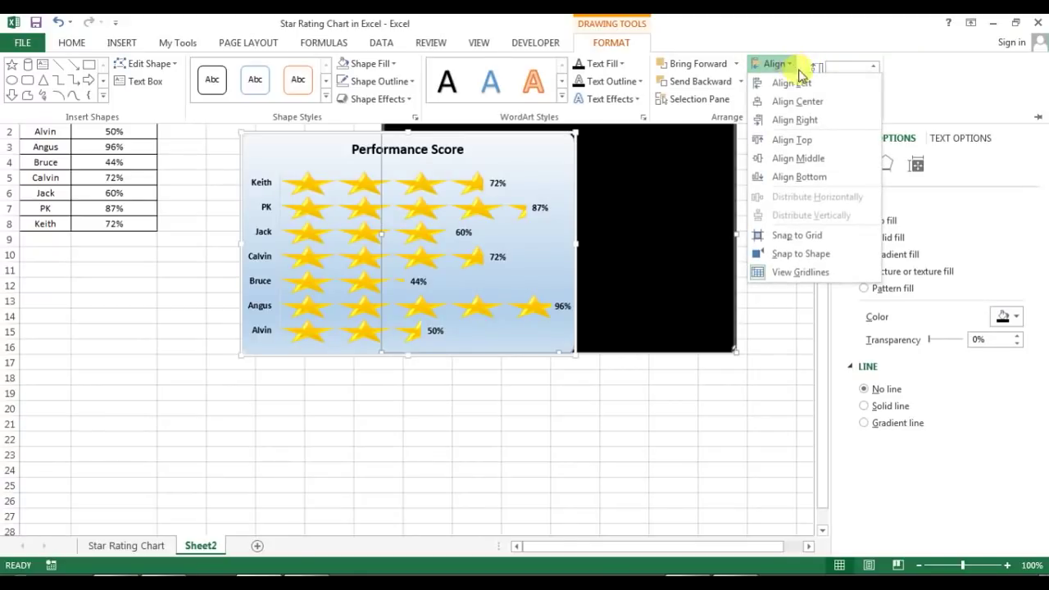
pyautogui.click(804, 101)
pyautogui.click(779, 64)
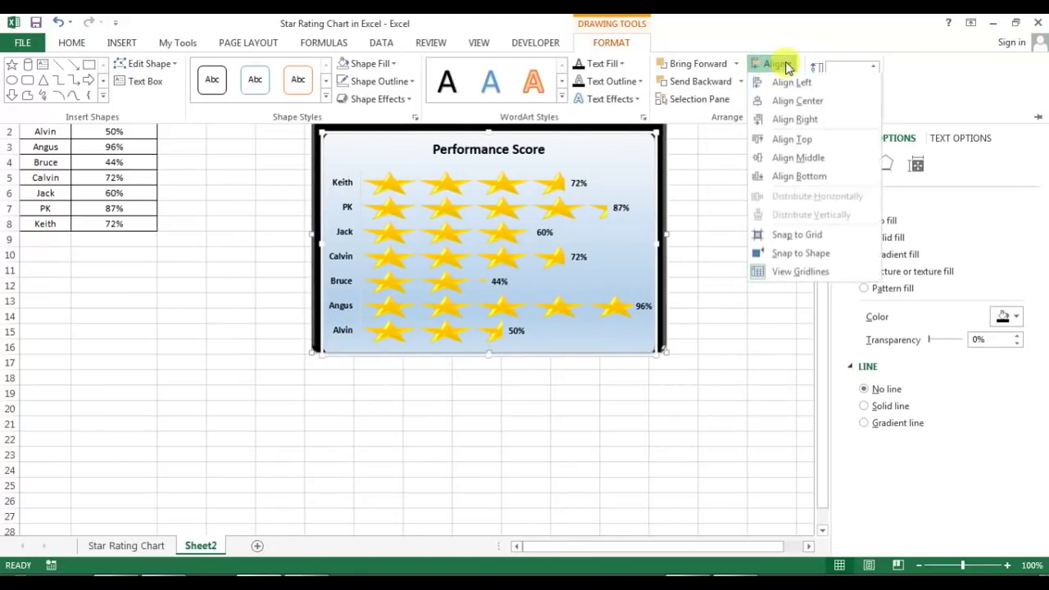
pyautogui.click(795, 157)
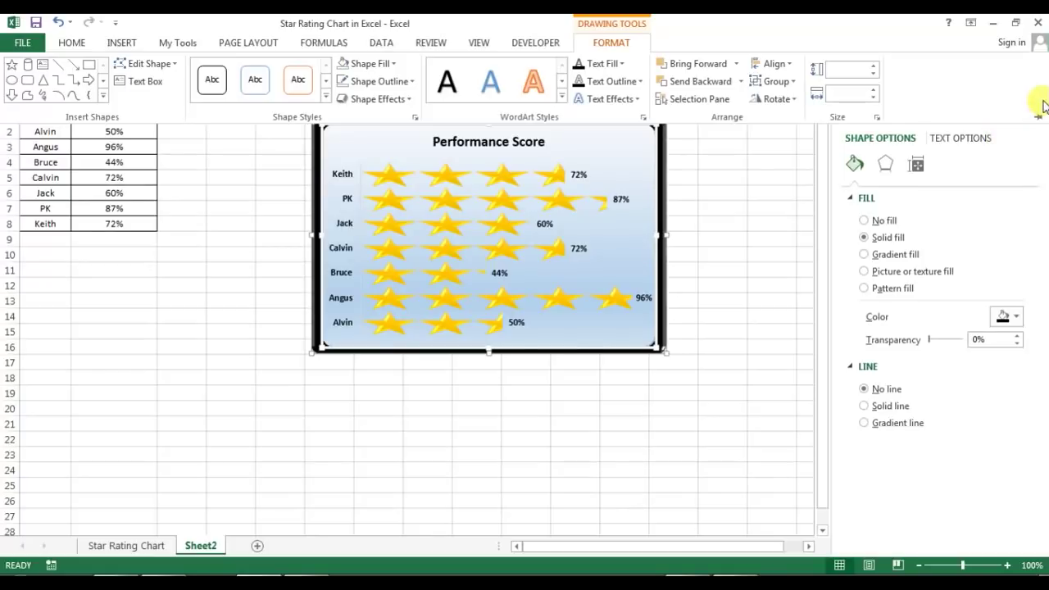
pyautogui.click(736, 162)
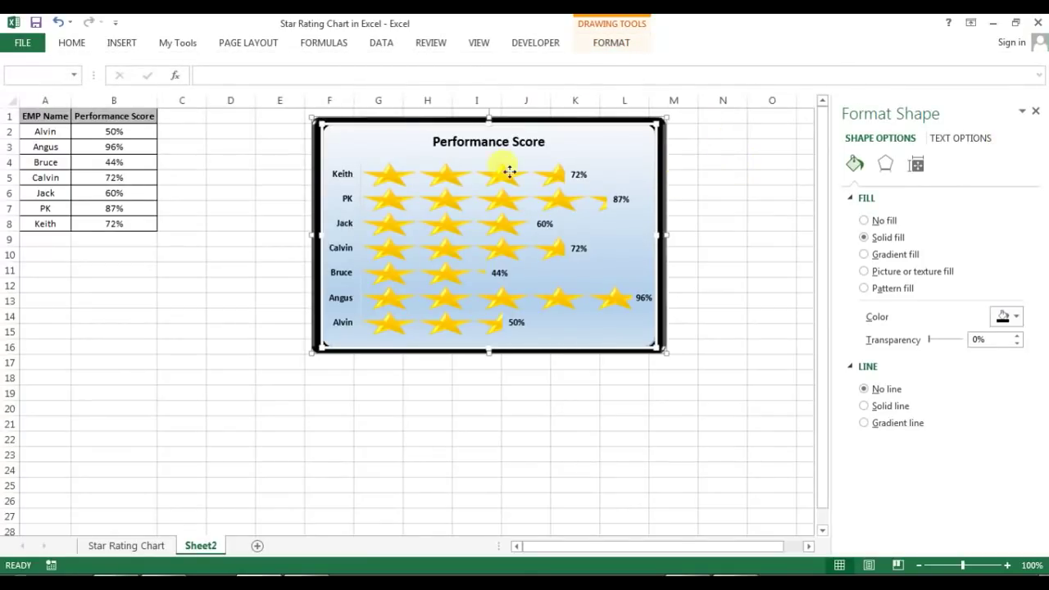
pyautogui.click(726, 210)
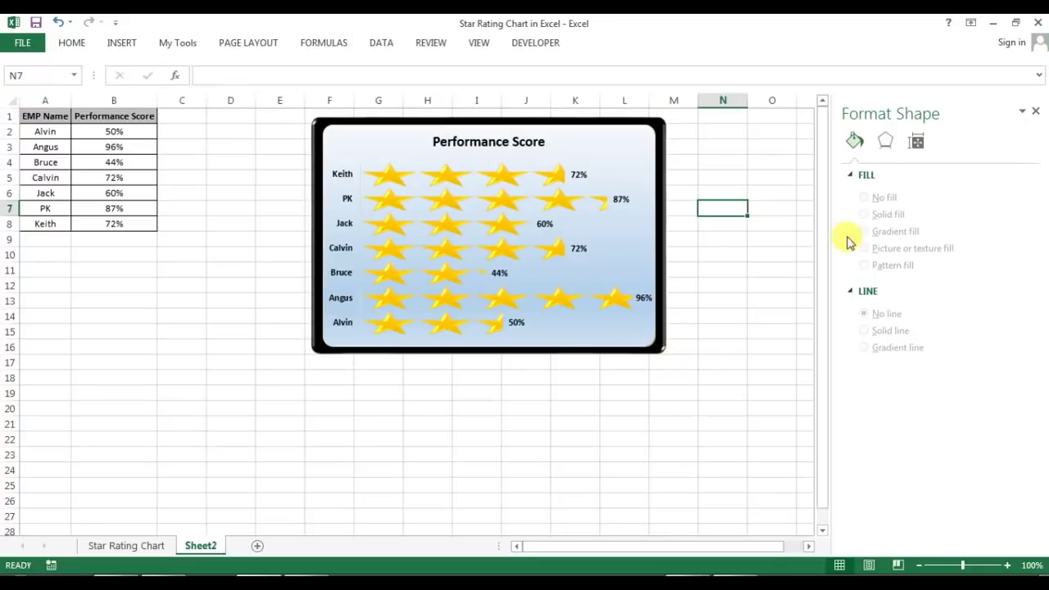
# Extend the black rectangle's lower edge slightly, realign it with the chart using Align Middle, and close the formatting pane
pyautogui.click(646, 353)
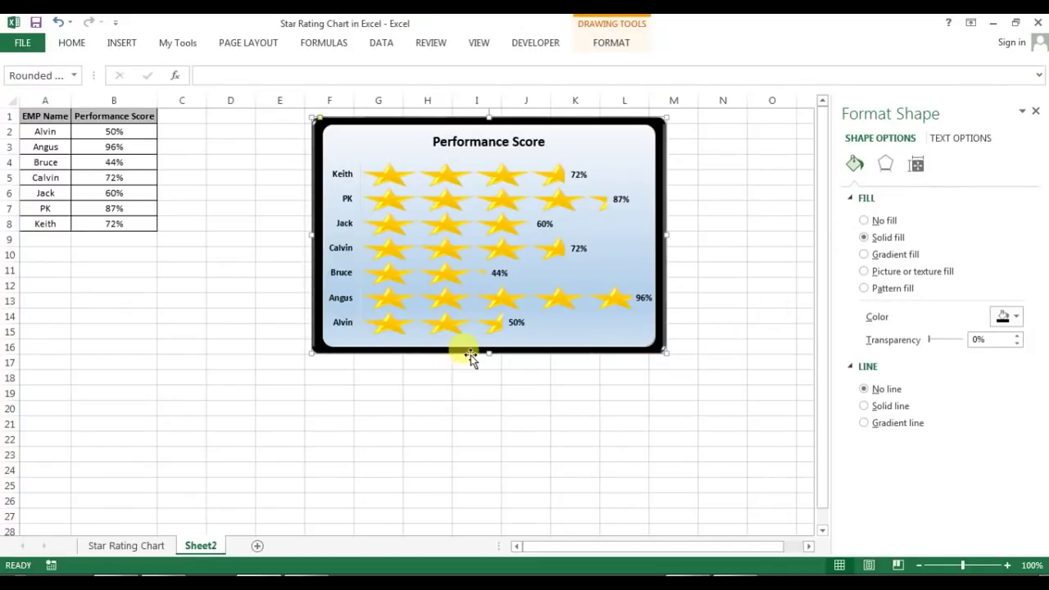
pyautogui.moveTo(488, 351); pyautogui.dragTo(489, 358)
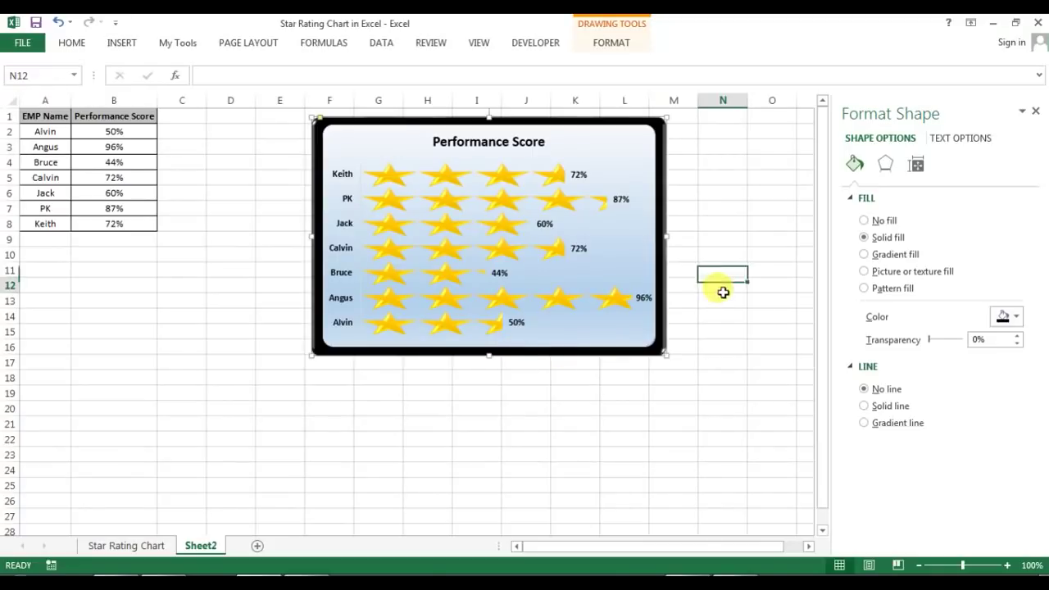
pyautogui.click(722, 287)
pyautogui.click(655, 237)
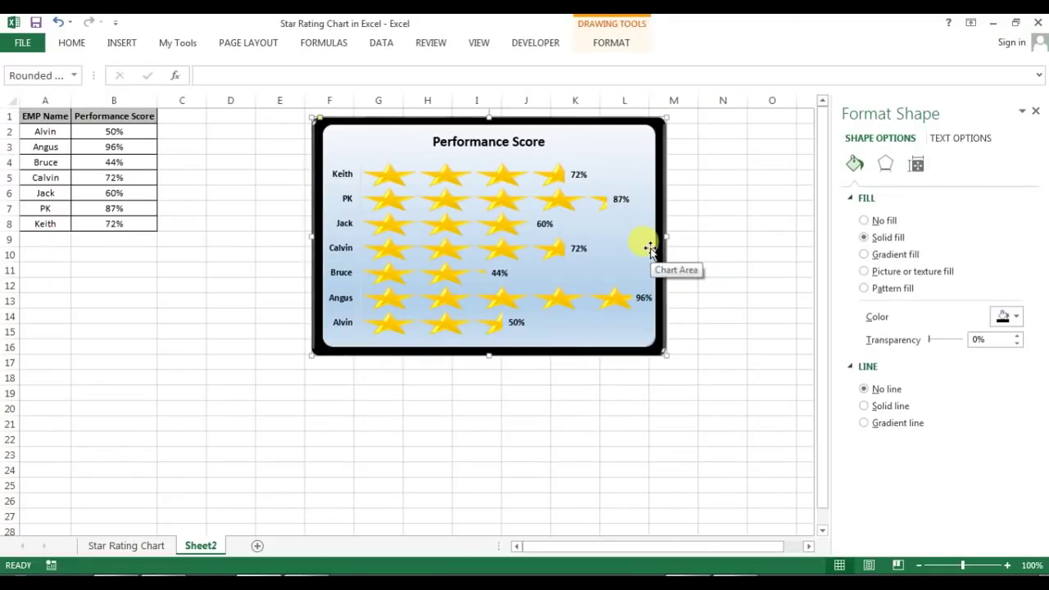
pyautogui.click(621, 42)
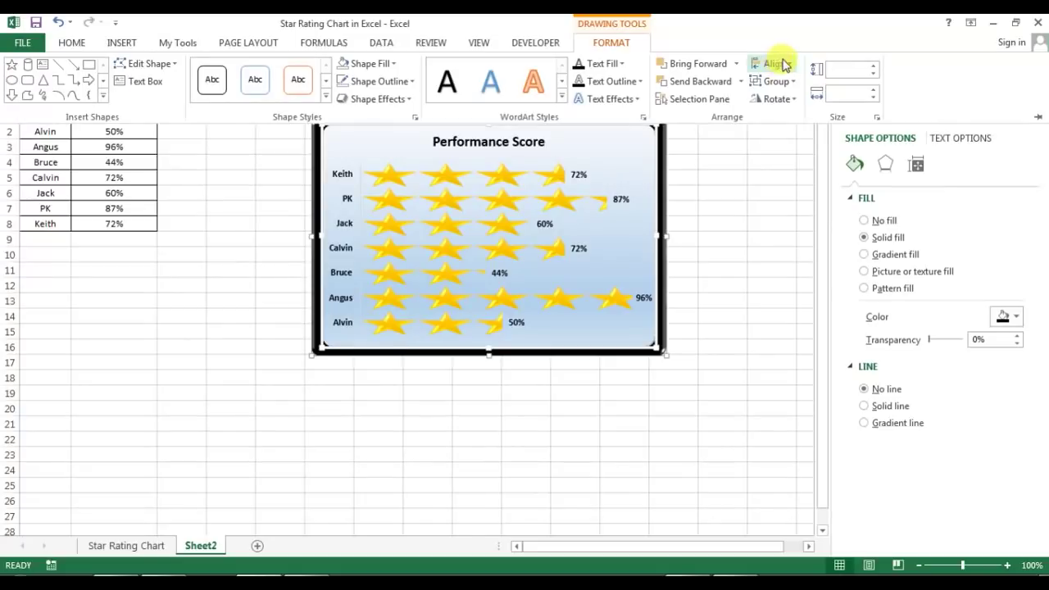
pyautogui.click(775, 64)
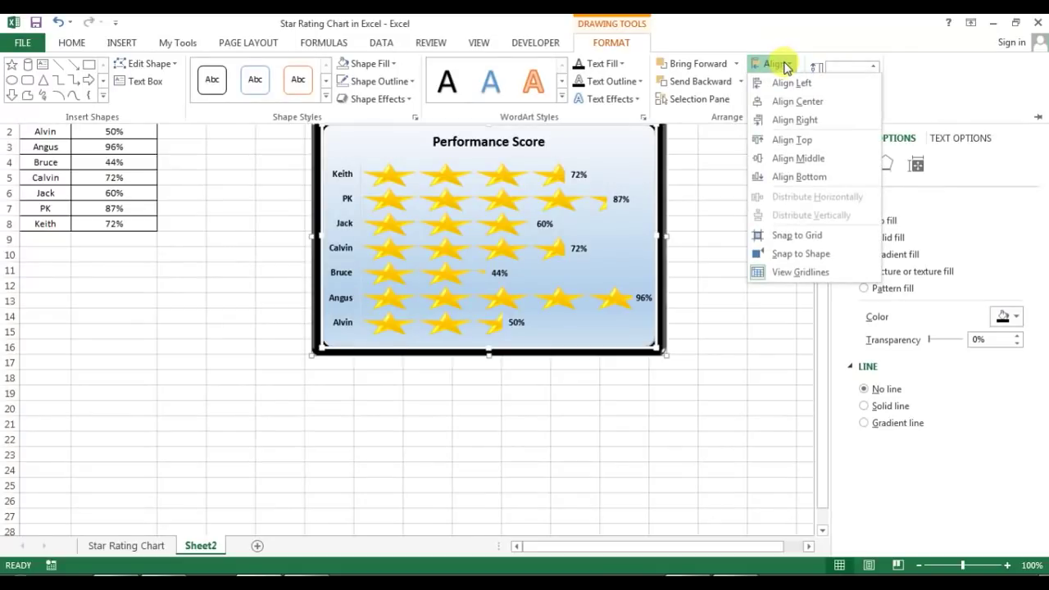
pyautogui.click(811, 158)
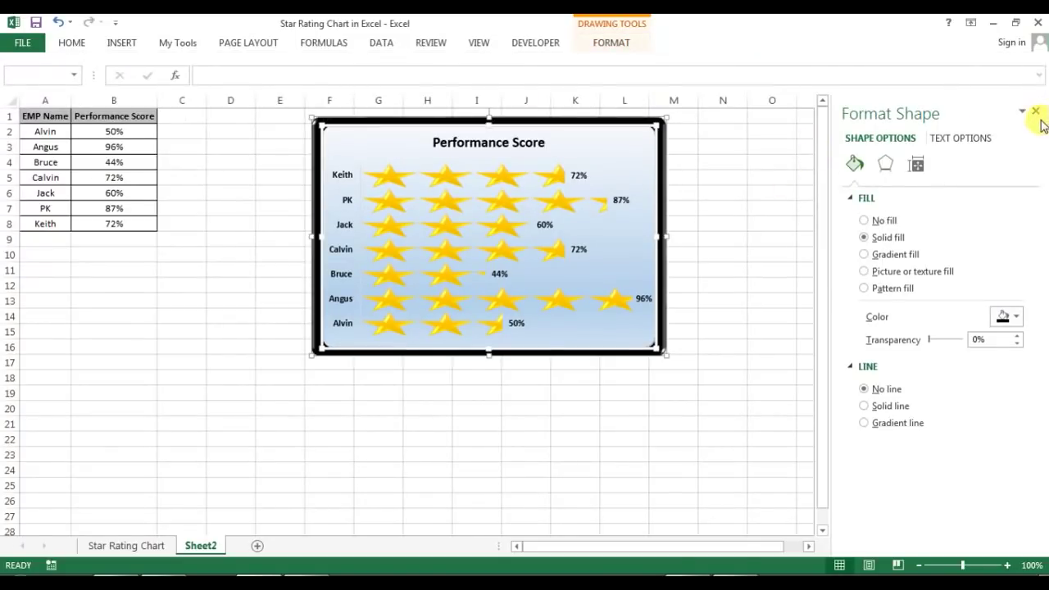
pyautogui.click(1036, 110)
pyautogui.click(771, 161)
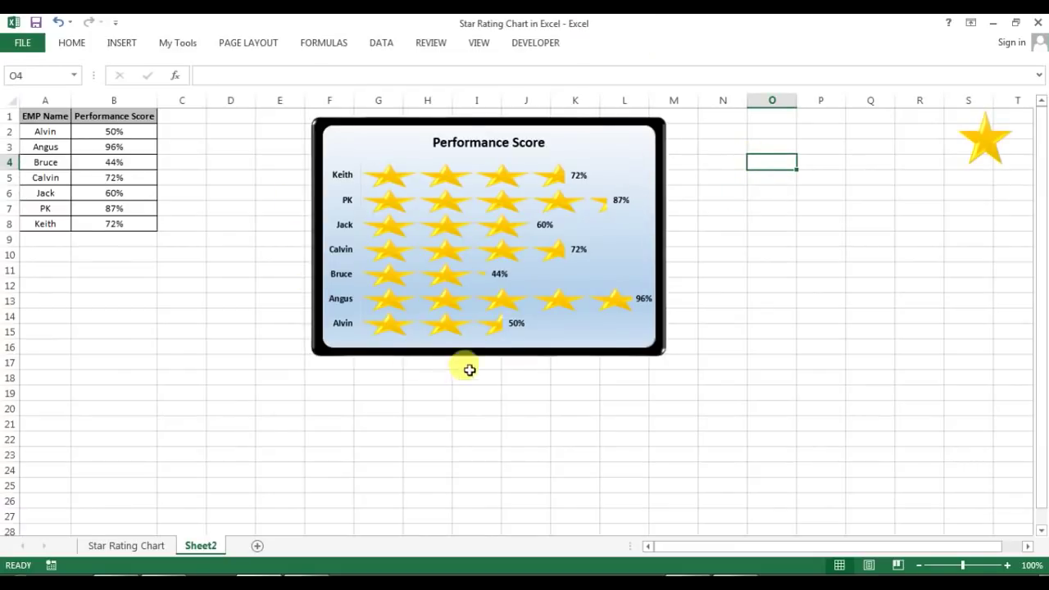
# Check the finished example on the Star Rating Chart sheet and draw a narrow vertical Can shape on Sheet2 near column N, rows 4 to 10
pyautogui.click(118, 545)
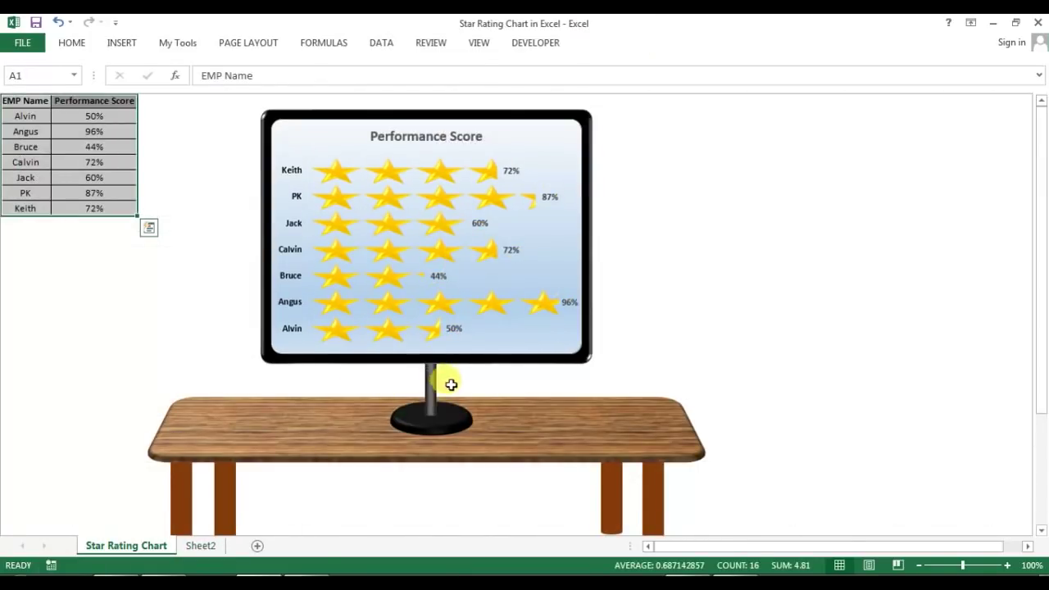
pyautogui.click(201, 545)
pyautogui.click(772, 254)
pyautogui.click(124, 42)
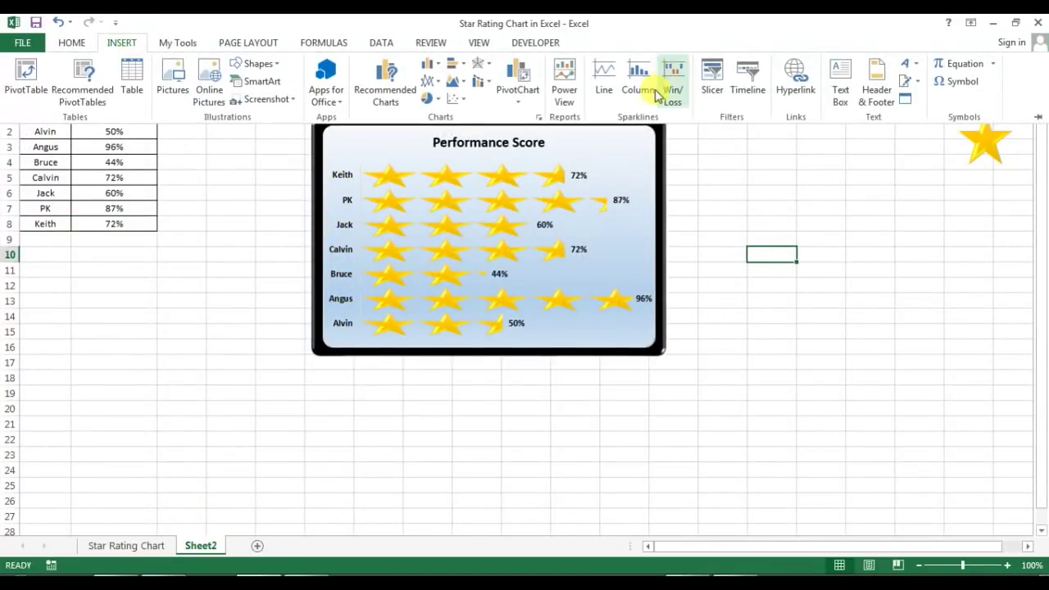
pyautogui.click(269, 65)
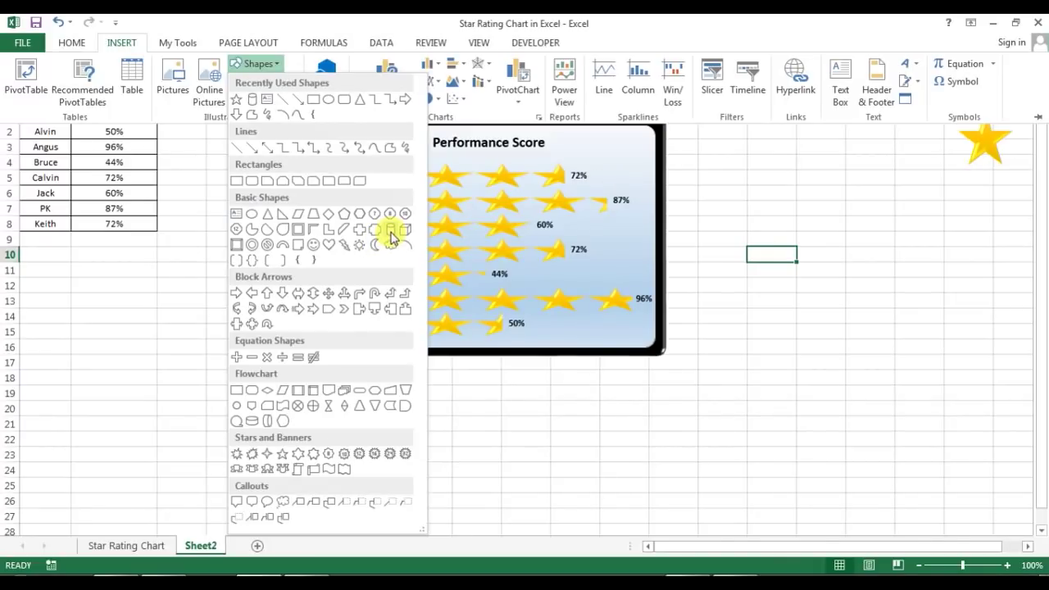
pyautogui.click(392, 236)
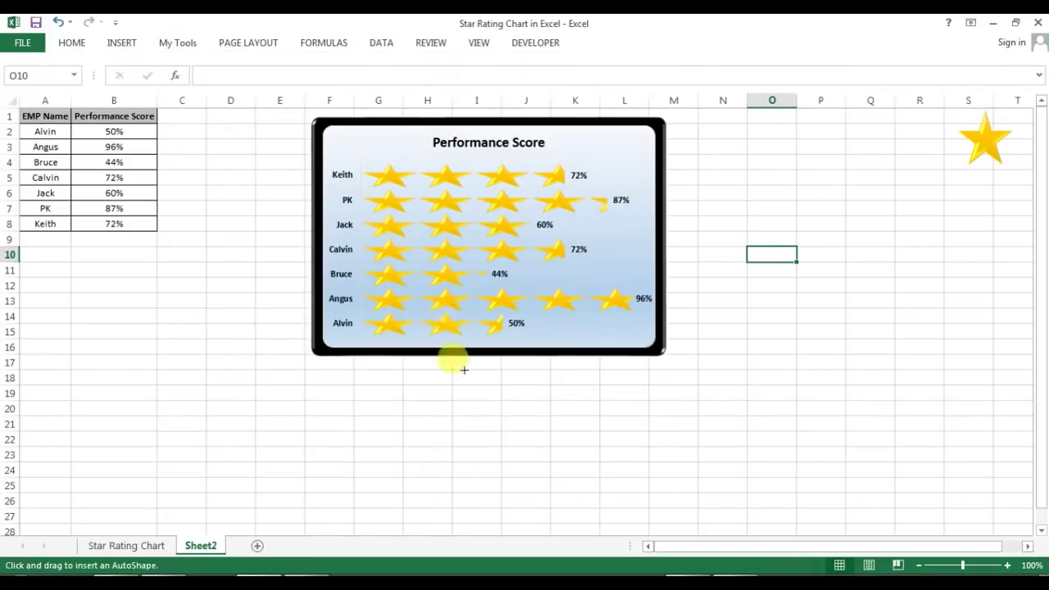
pyautogui.moveTo(464, 366)
pyautogui.mouseDown()
pyautogui.moveTo(489, 500)
pyautogui.moveTo(478, 459)
pyautogui.moveTo(681, 333)
pyautogui.moveTo(691, 243)
pyautogui.moveTo(745, 262)
pyautogui.moveTo(743, 252)
pyautogui.mouseUp()
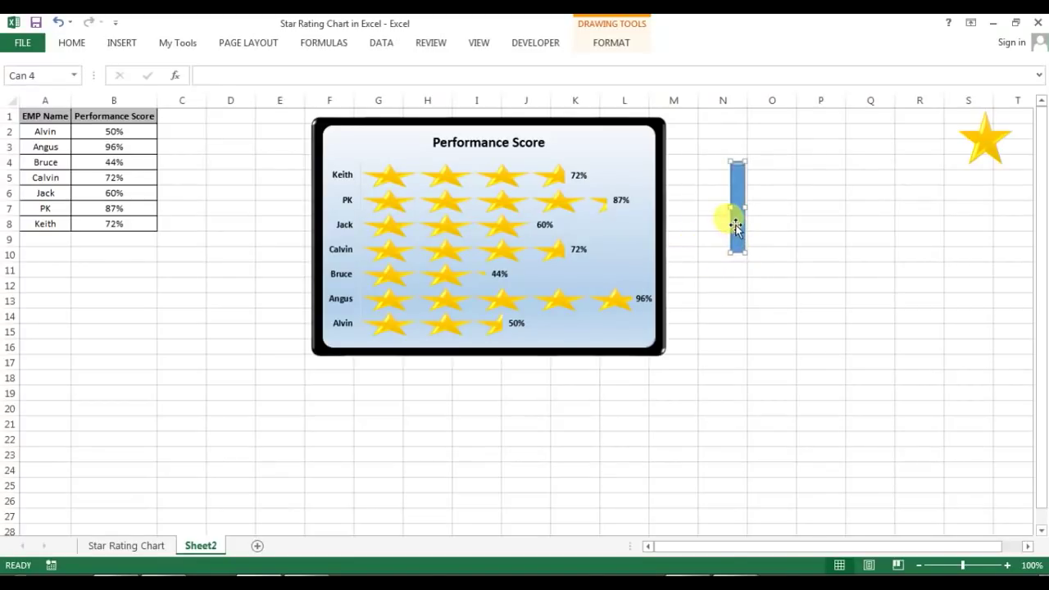
# Give the can shape a gradient fill reduced to three stops, with the middle stop at position 50%
pyautogui.rightClick(737, 226)
pyautogui.click(771, 485)
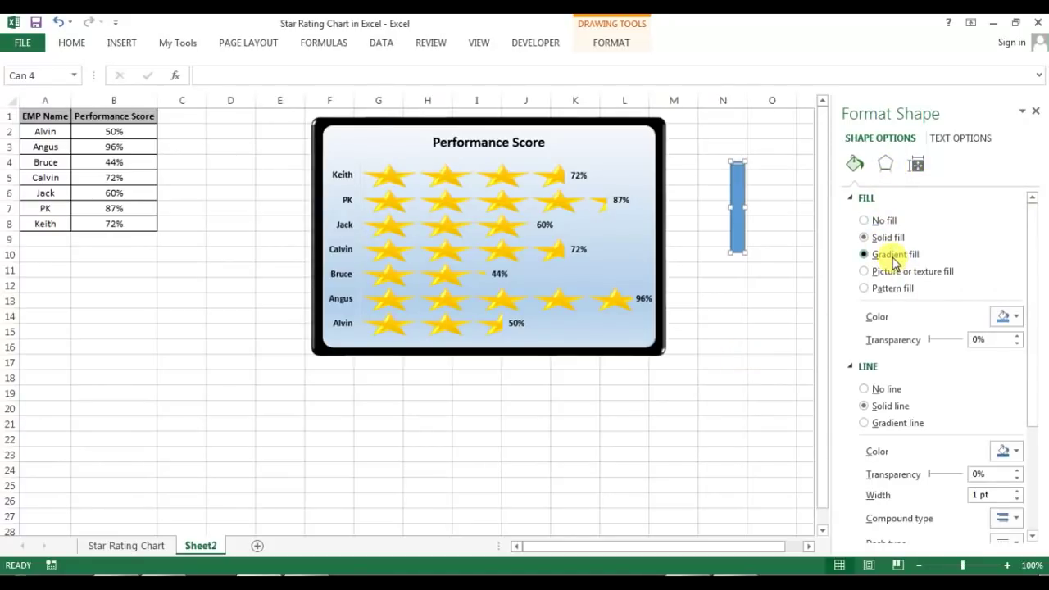
pyautogui.moveTo(1033, 241); pyautogui.dragTo(1036, 320)
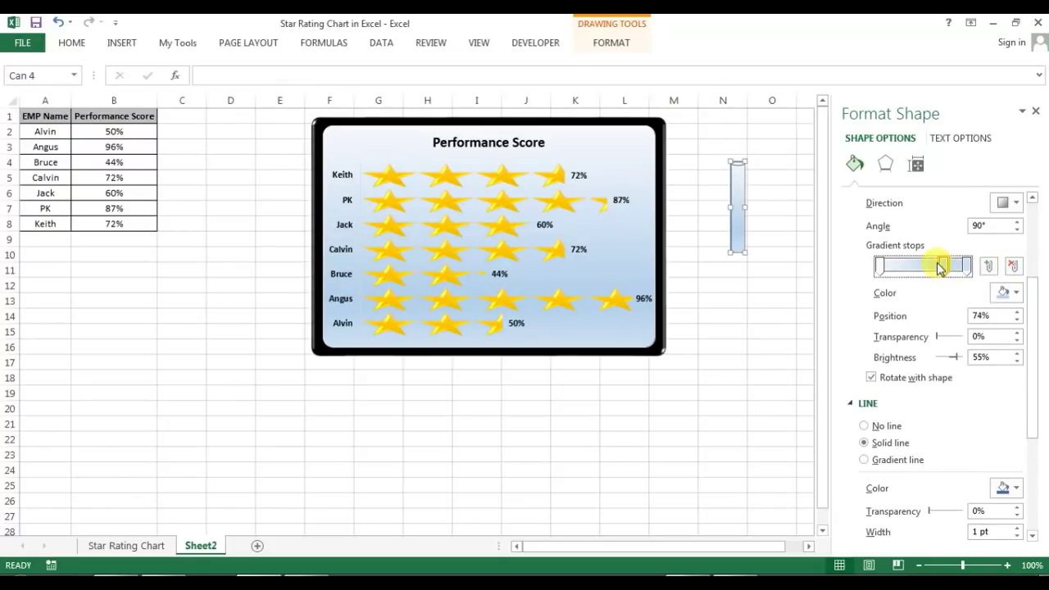
pyautogui.click(1013, 266)
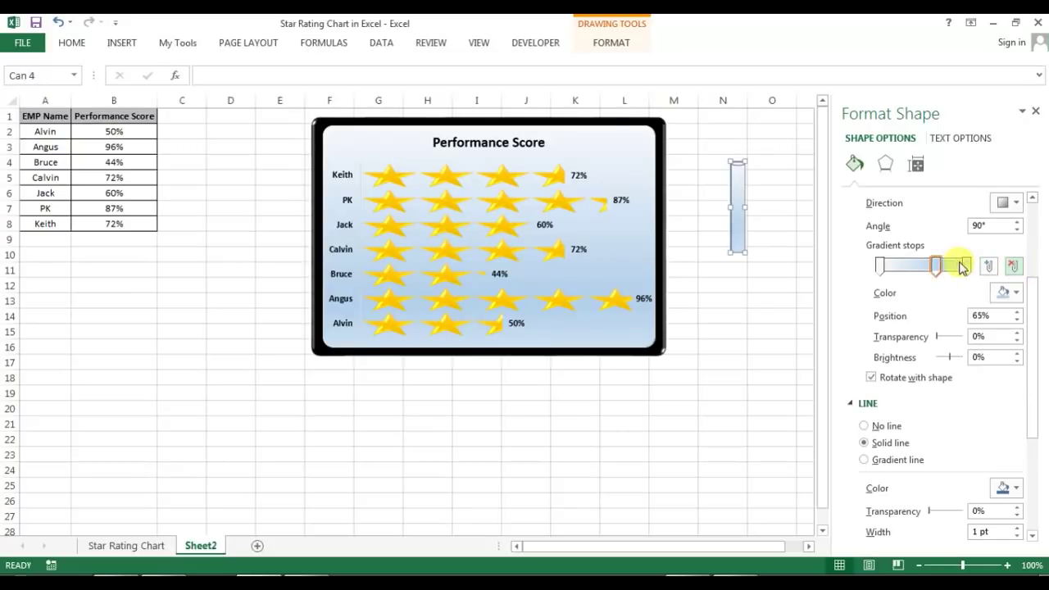
pyautogui.moveTo(942, 269); pyautogui.dragTo(934, 270)
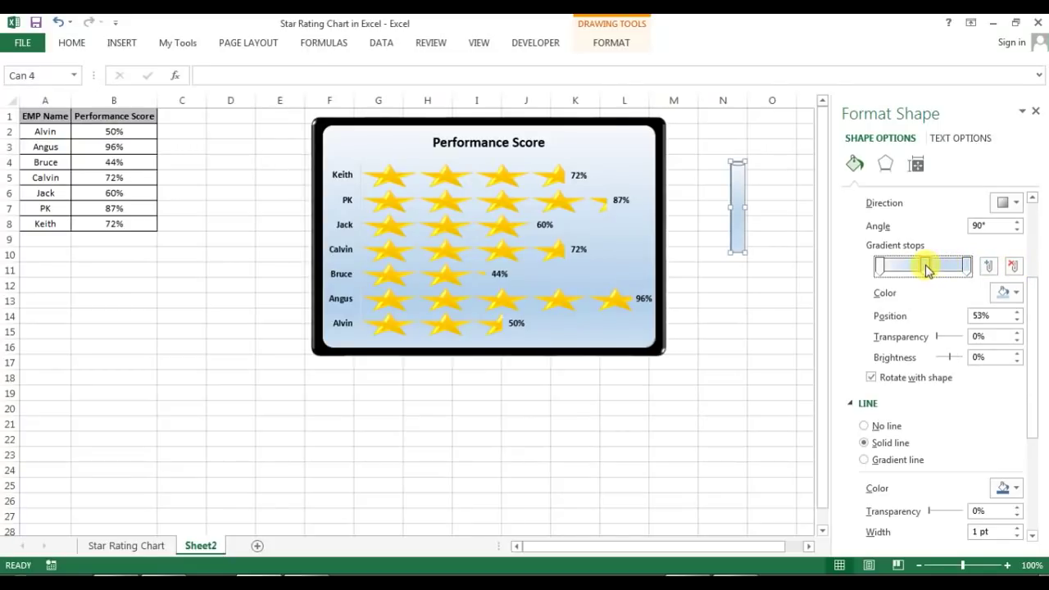
pyautogui.click(1017, 320)
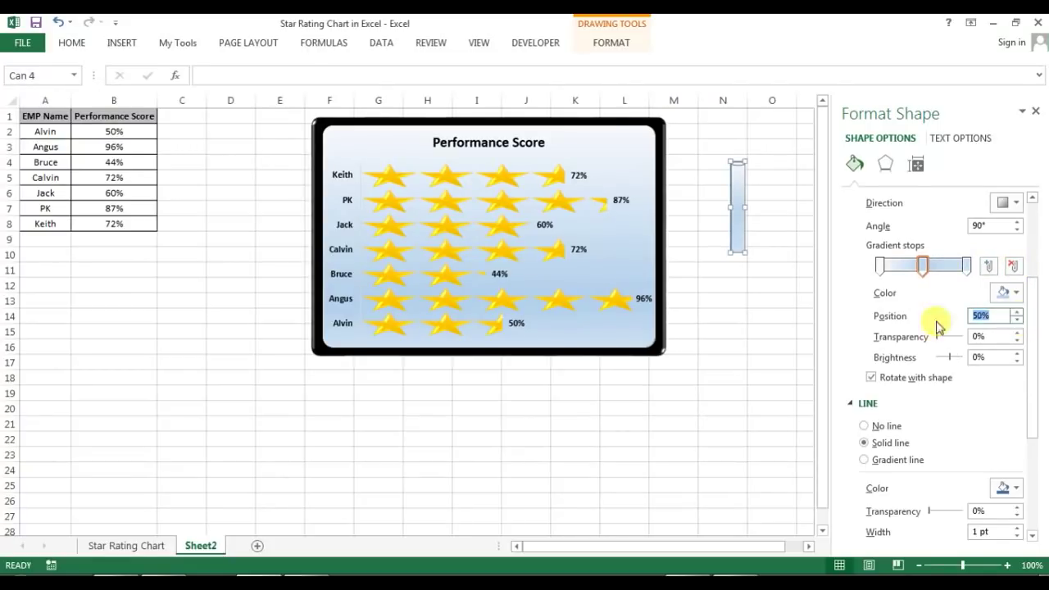
# Color the can's two outer gradient stops black and the middle stop Gray-25%, Background 2, Darker 50%
pyautogui.click(879, 266)
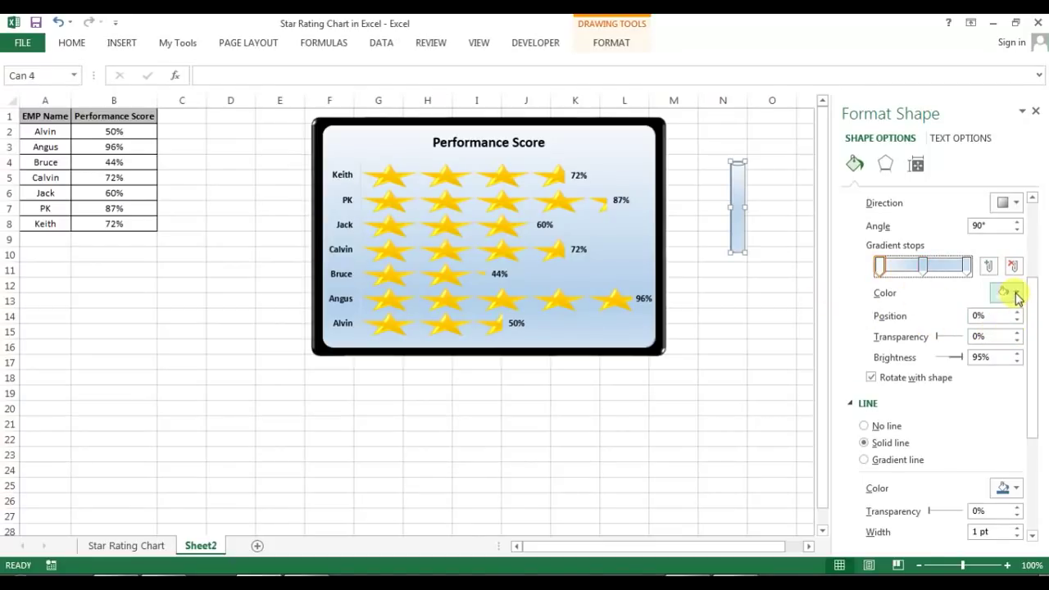
pyautogui.click(1013, 297)
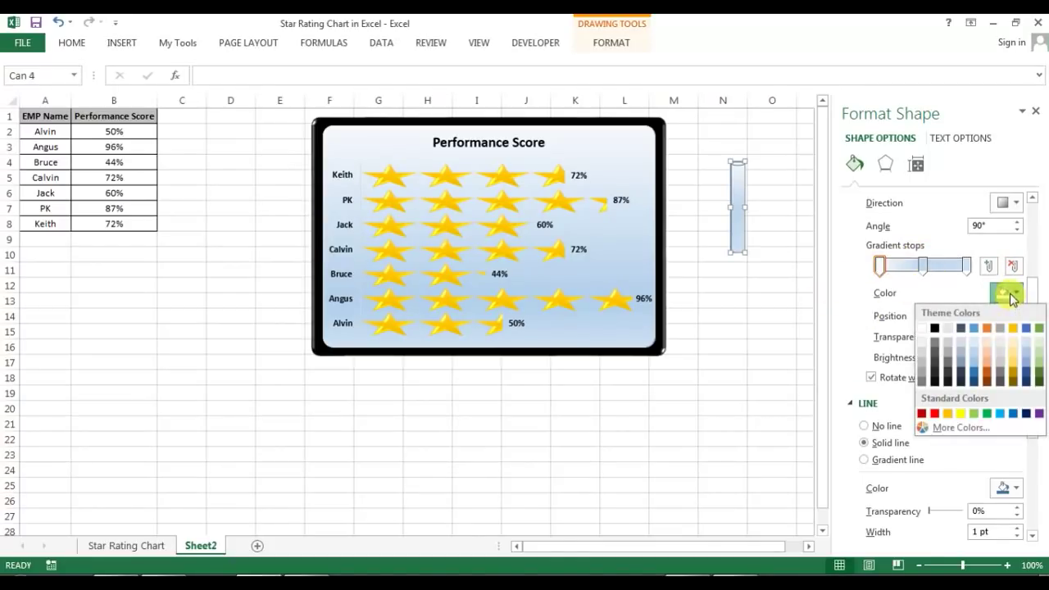
pyautogui.click(935, 330)
pyautogui.click(967, 266)
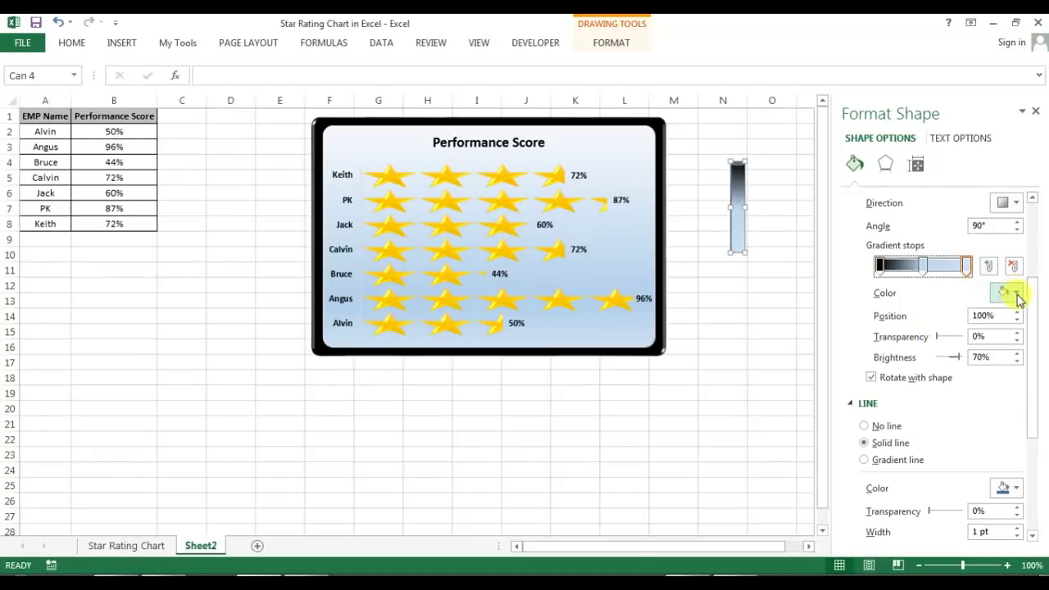
pyautogui.click(1014, 293)
pyautogui.click(936, 330)
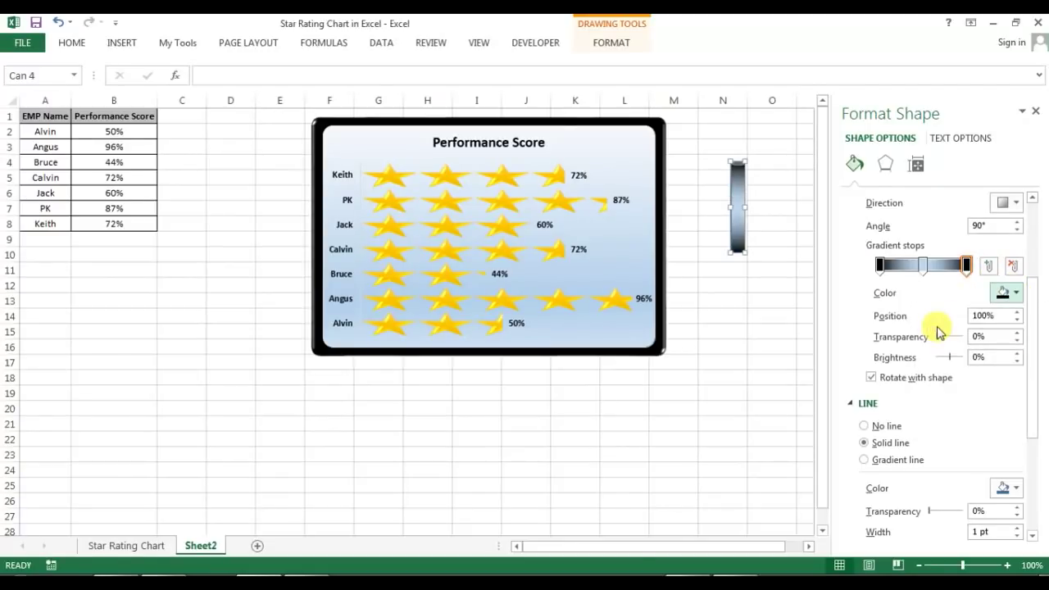
pyautogui.click(923, 265)
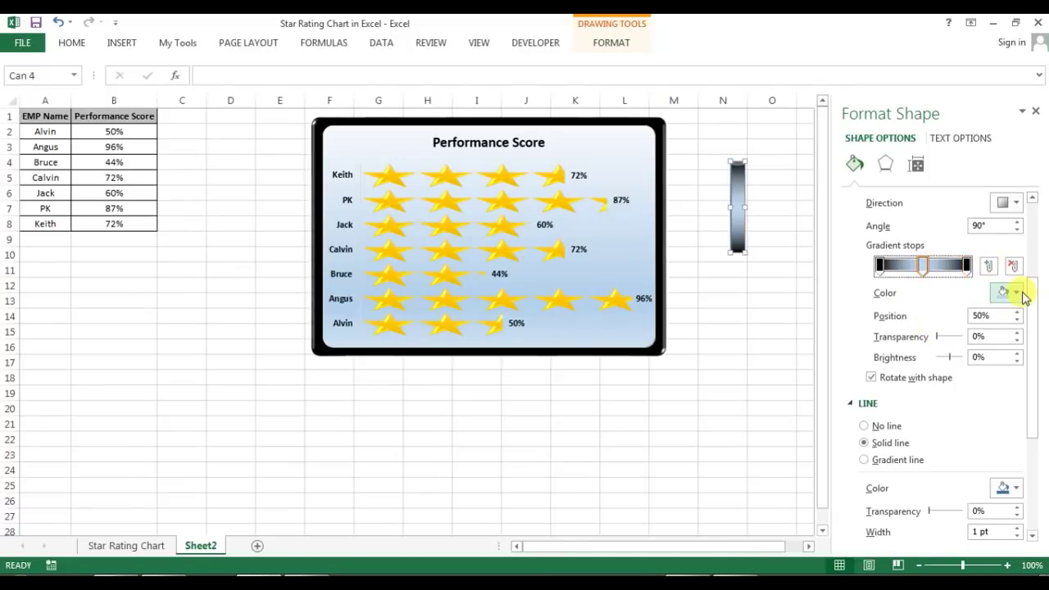
pyautogui.click(1017, 293)
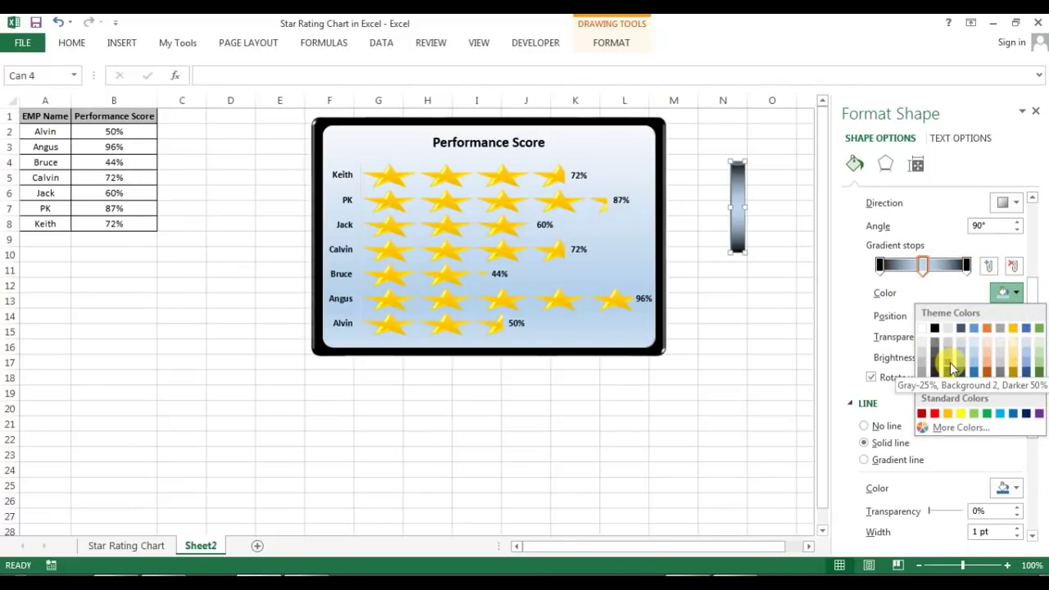
pyautogui.click(953, 370)
# Set the can's linear gradient direction to run horizontally across the shape at an angle of 0°
pyautogui.moveTo(1036, 344); pyautogui.dragTo(1034, 297)
pyautogui.click(1012, 281)
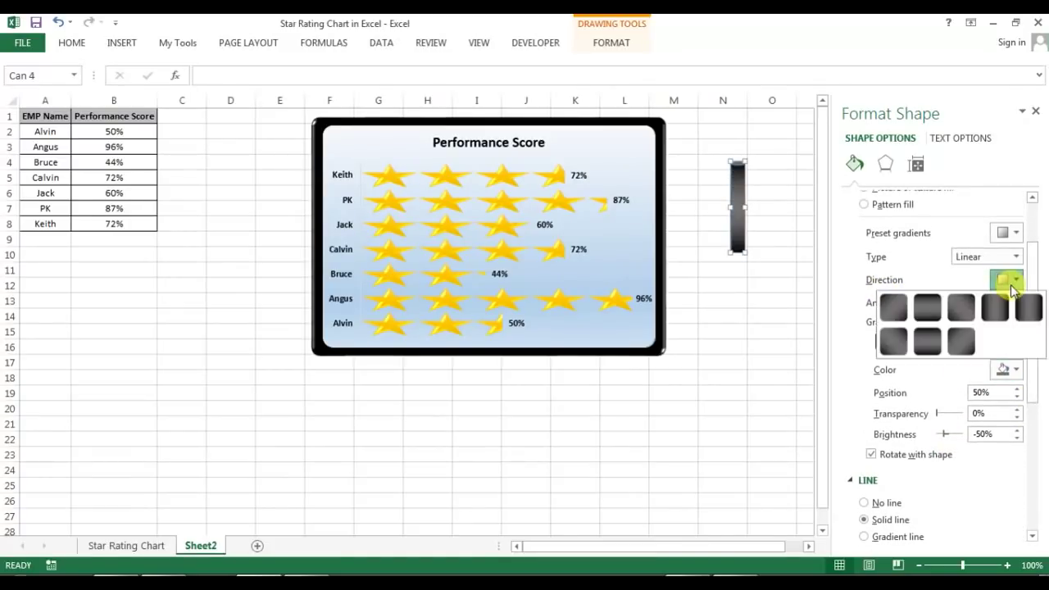
pyautogui.click(998, 311)
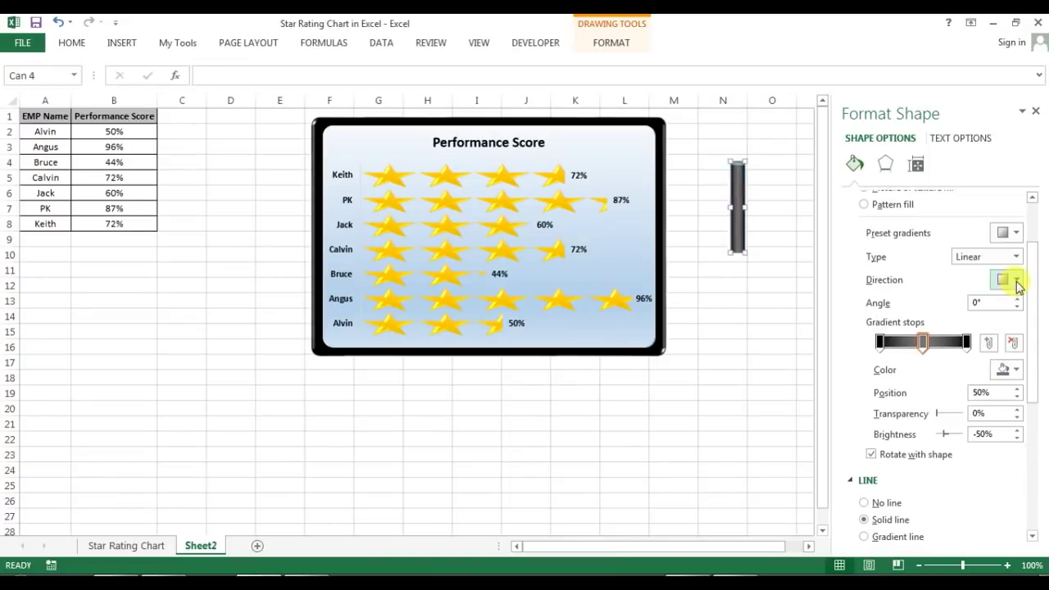
pyautogui.click(1013, 279)
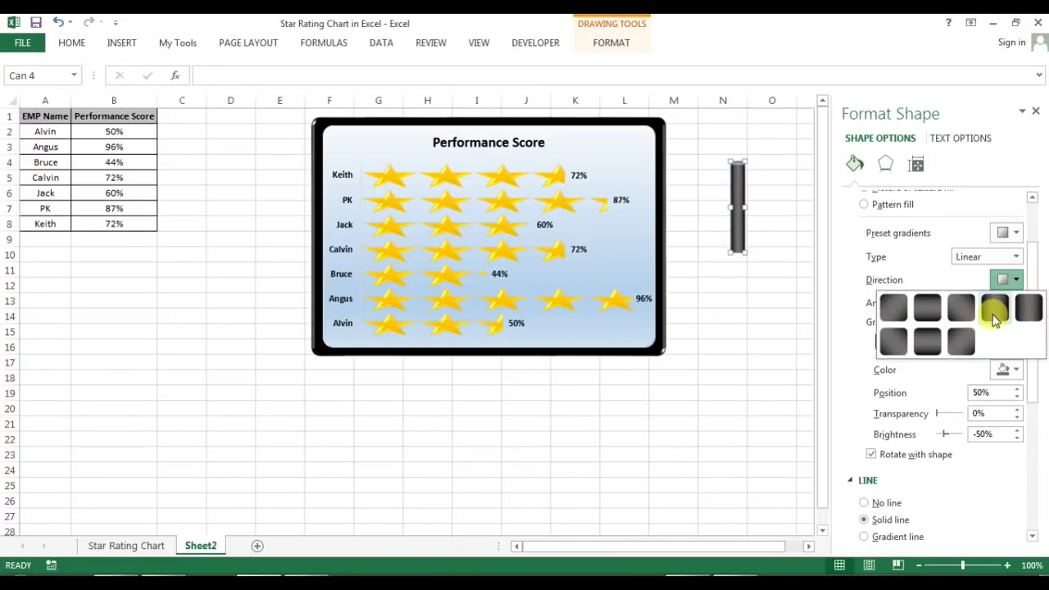
pyautogui.click(995, 310)
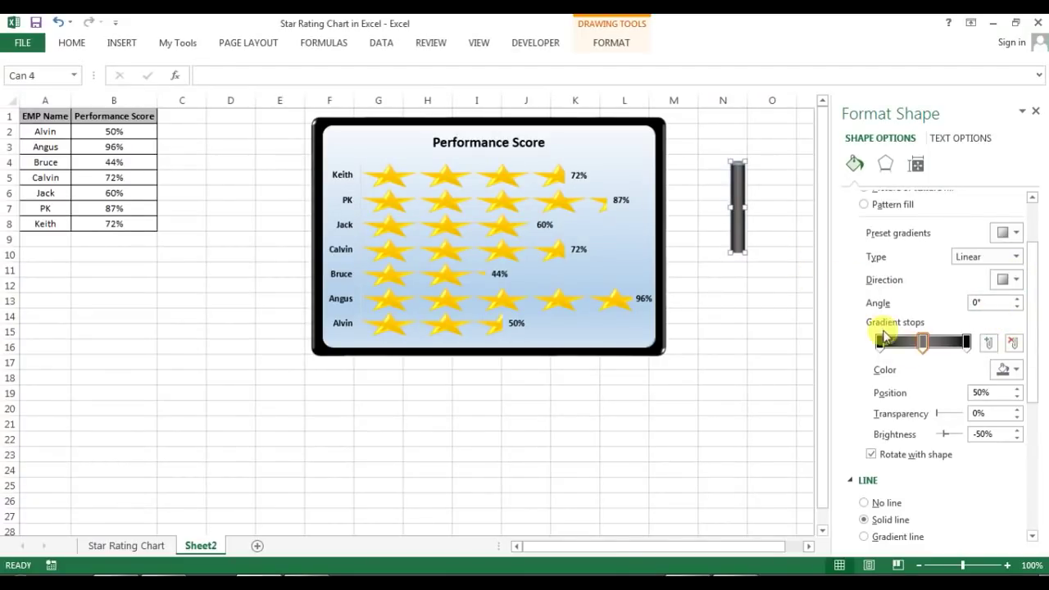
# Set the can shape's solid outline color to Gray-25%, Background 2, Darker 50%
pyautogui.moveTo(1040, 305); pyautogui.dragTo(1033, 234)
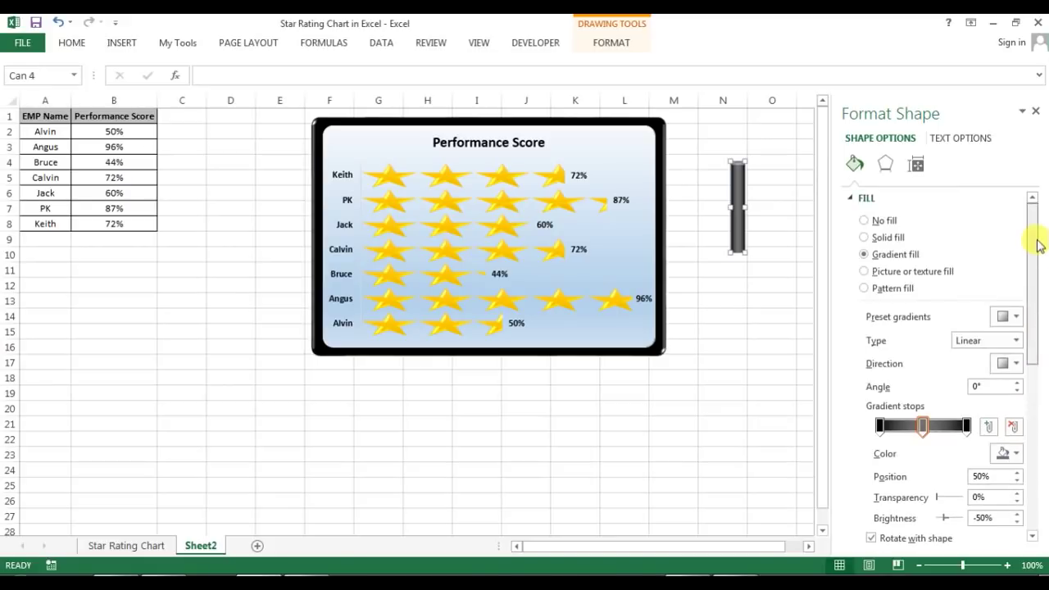
pyautogui.click(851, 201)
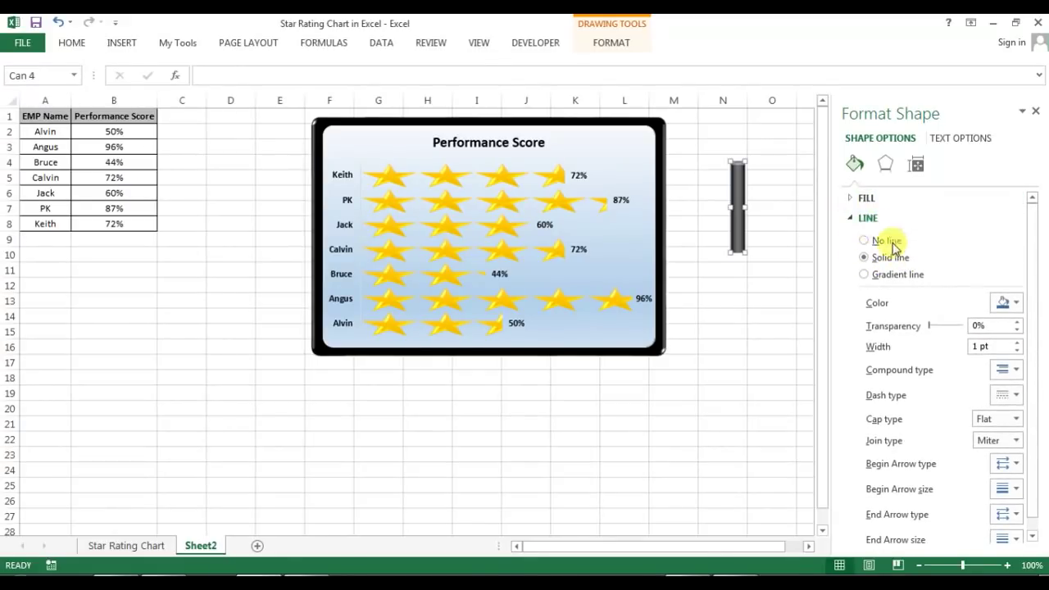
pyautogui.click(1008, 302)
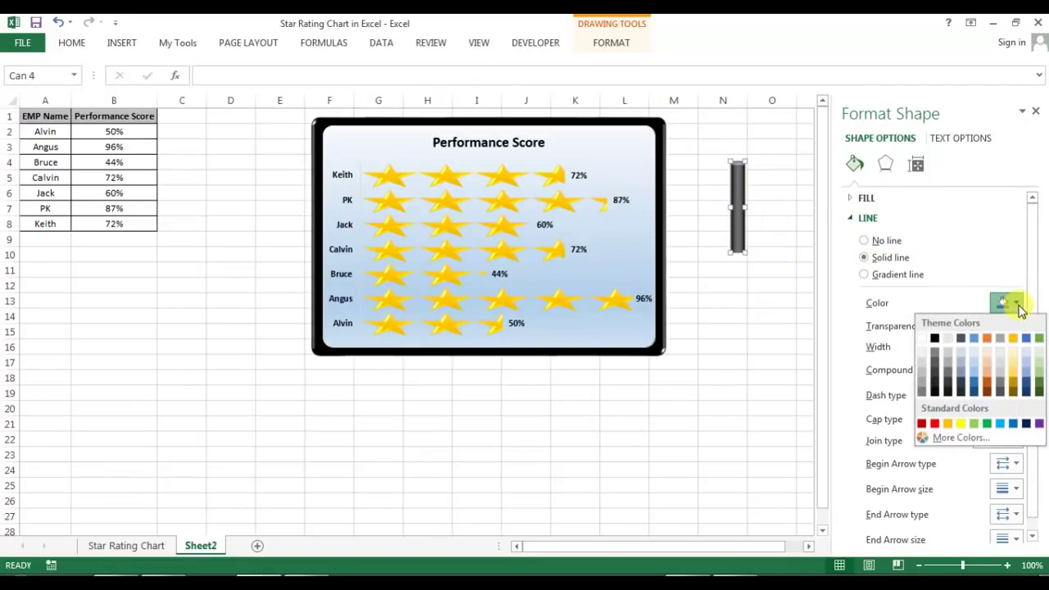
pyautogui.click(946, 373)
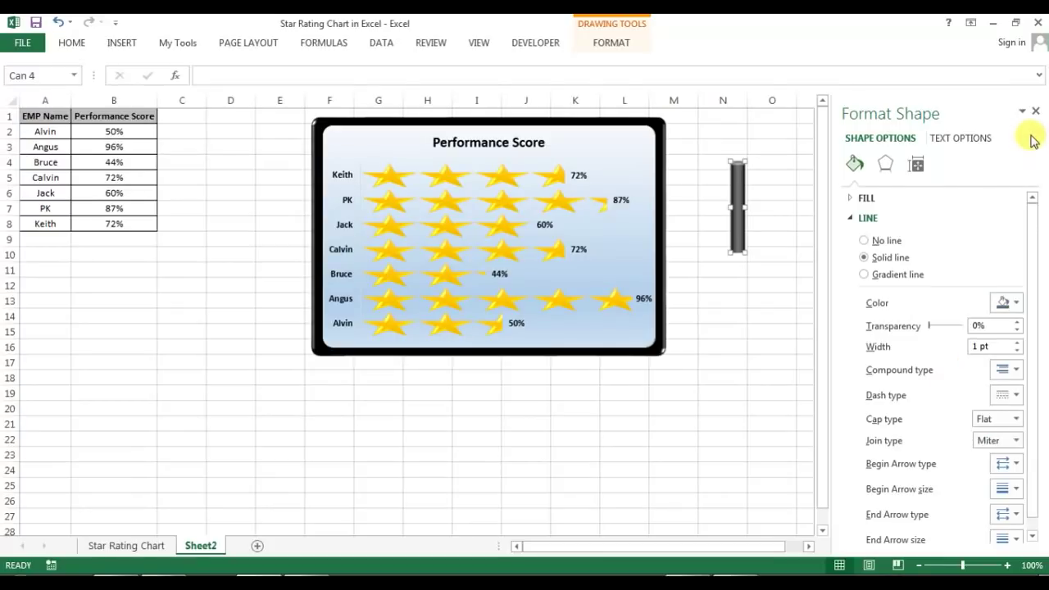
# Move the can below the center of the monitor frame as its stand pole and send it to the back
pyautogui.click(771, 284)
pyautogui.moveTo(736, 205); pyautogui.dragTo(486, 376)
pyautogui.rightClick(485, 380)
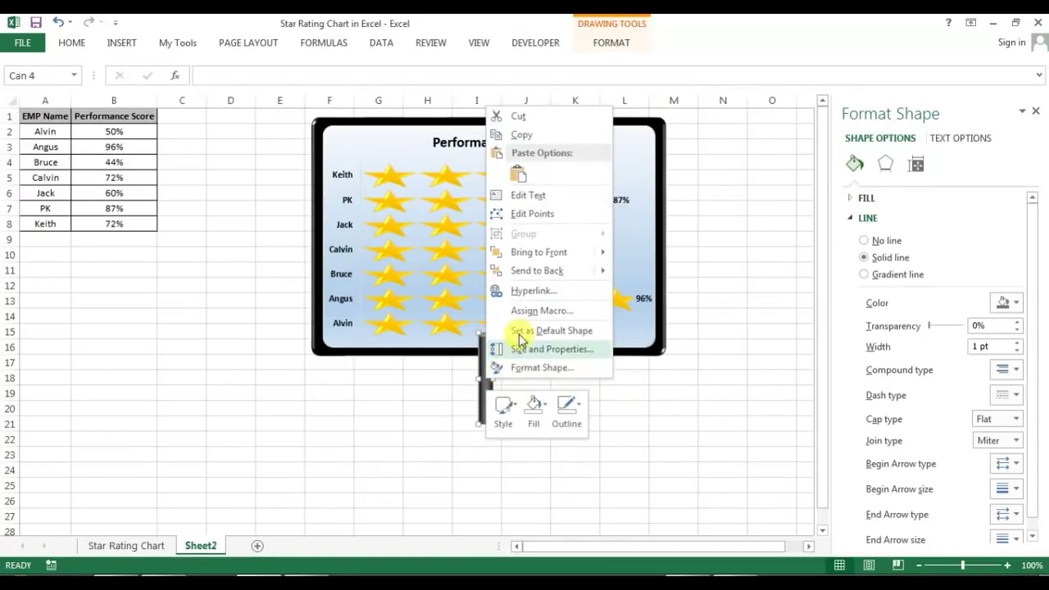
pyautogui.click(543, 270)
pyautogui.click(562, 424)
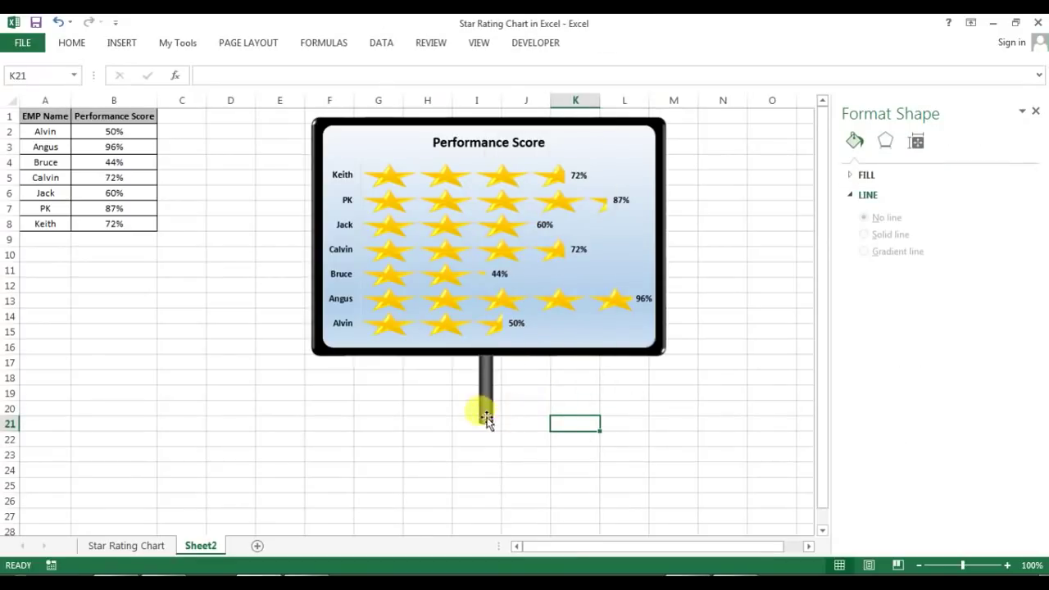
pyautogui.click(487, 385)
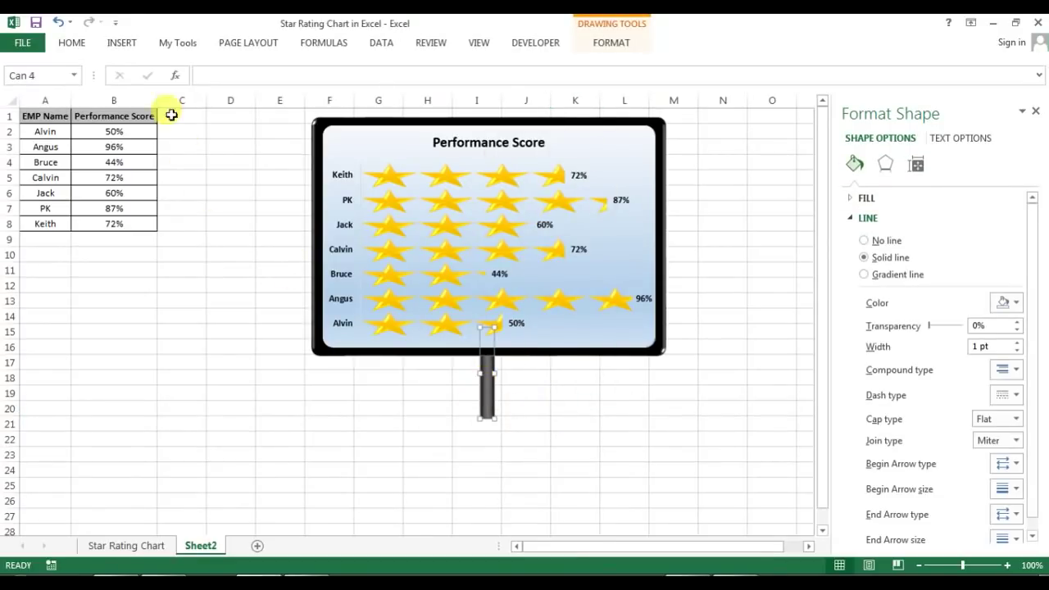
# Draw a circle centered under the pole and enlarge it to span about rows 20 to 25
pyautogui.click(117, 42)
pyautogui.click(269, 65)
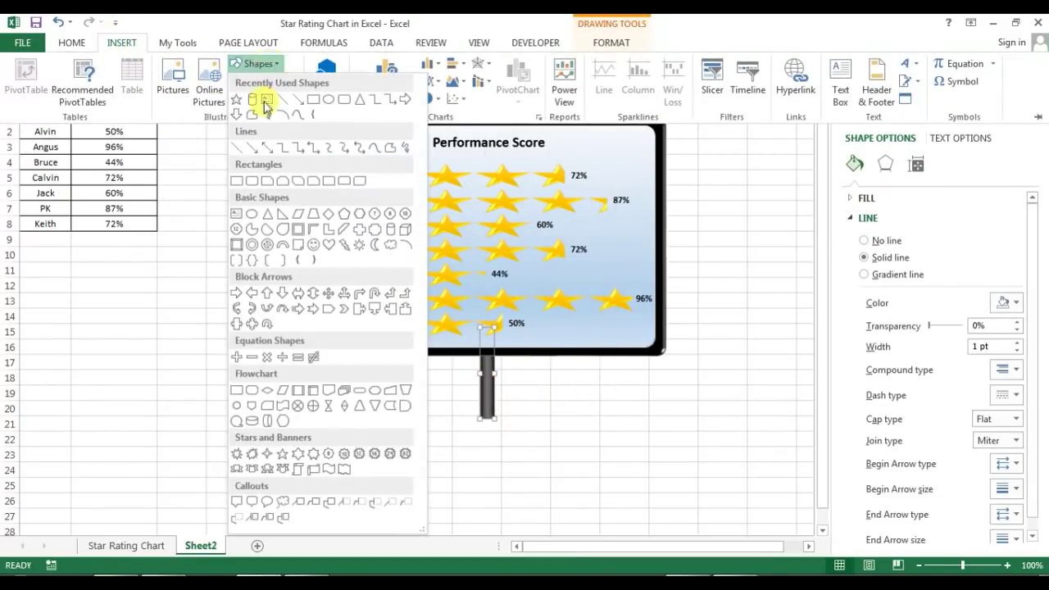
pyautogui.click(252, 214)
pyautogui.moveTo(445, 421); pyautogui.dragTo(517, 490)
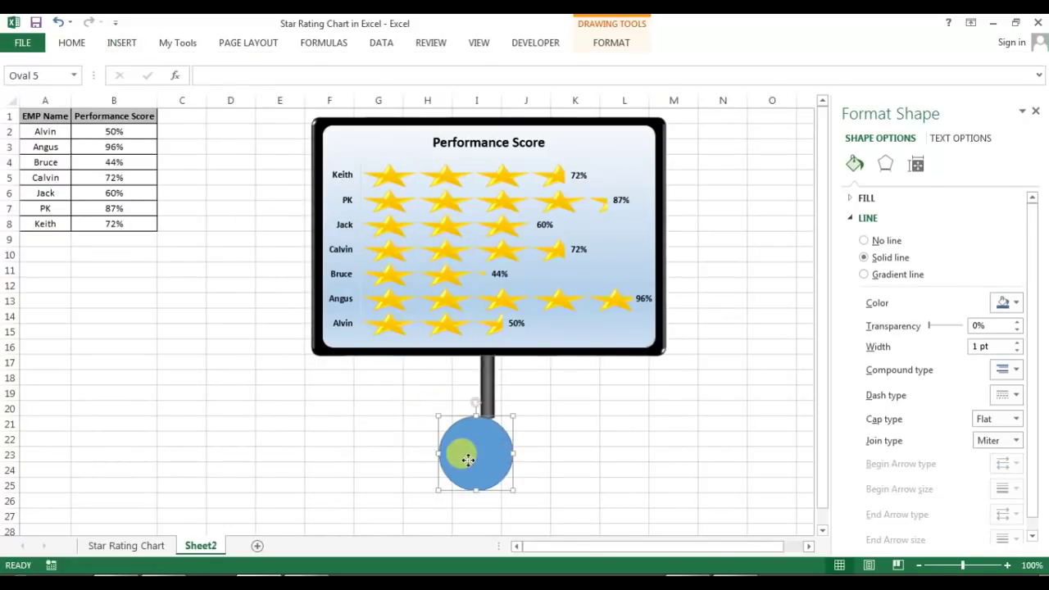
pyautogui.moveTo(459, 446); pyautogui.dragTo(473, 428)
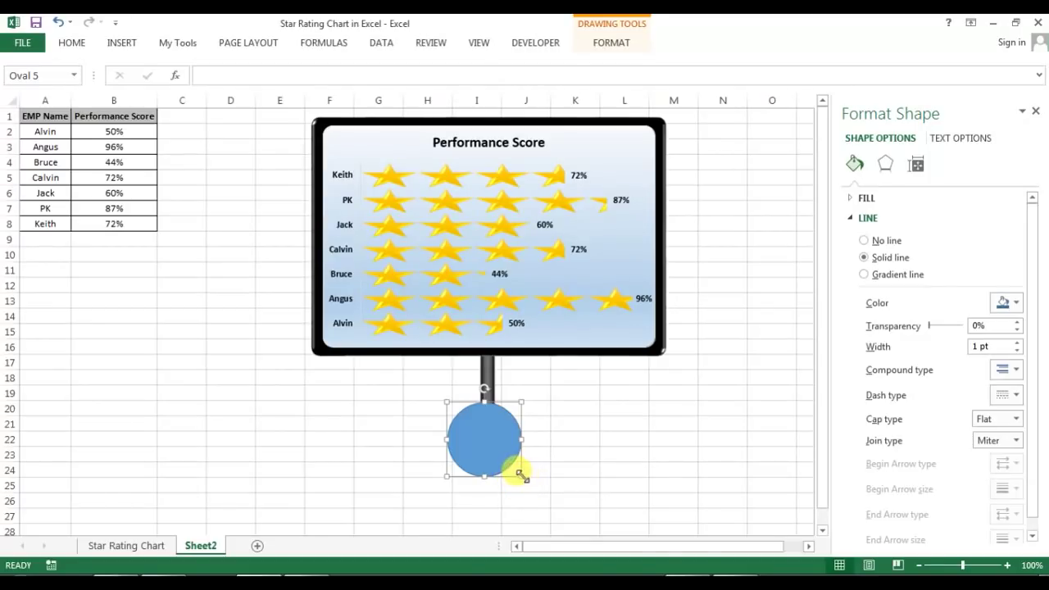
pyautogui.moveTo(521, 474); pyautogui.dragTo(499, 465)
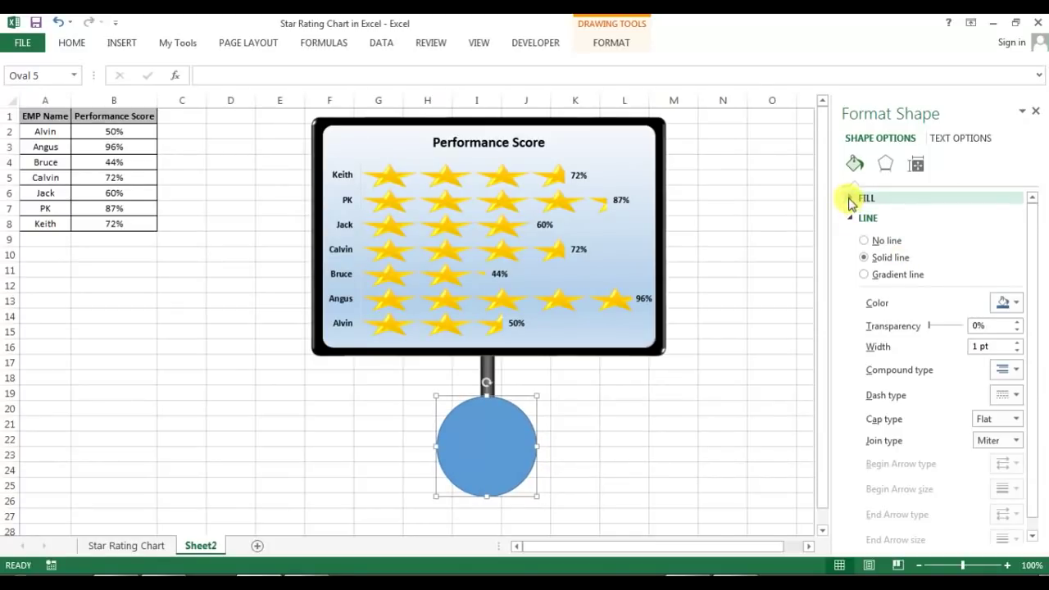
# Give the circle under the pole a solid black fill and no outline
pyautogui.click(850, 198)
pyautogui.click(1009, 317)
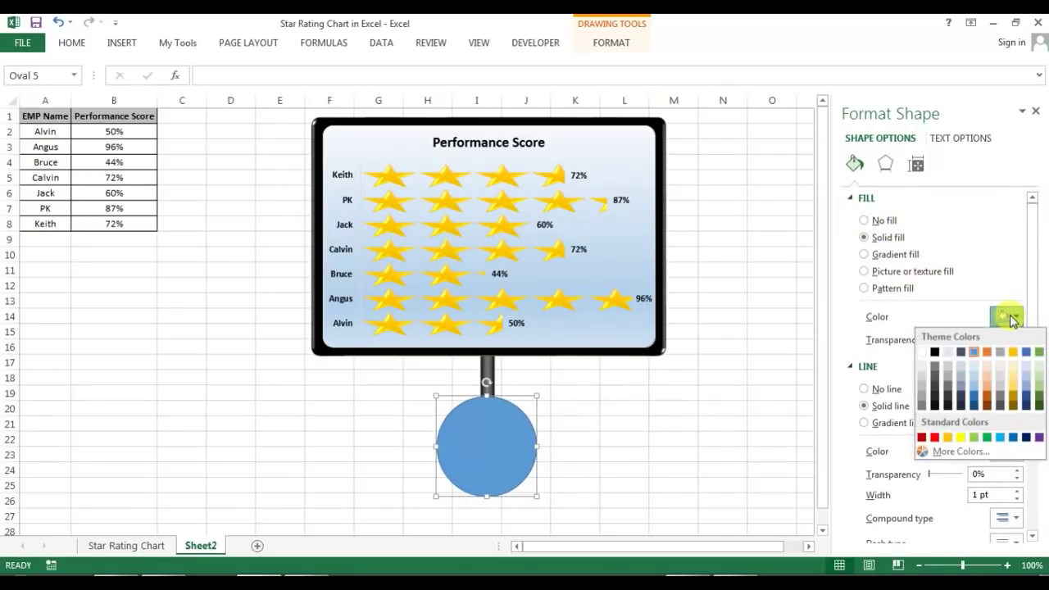
pyautogui.click(935, 355)
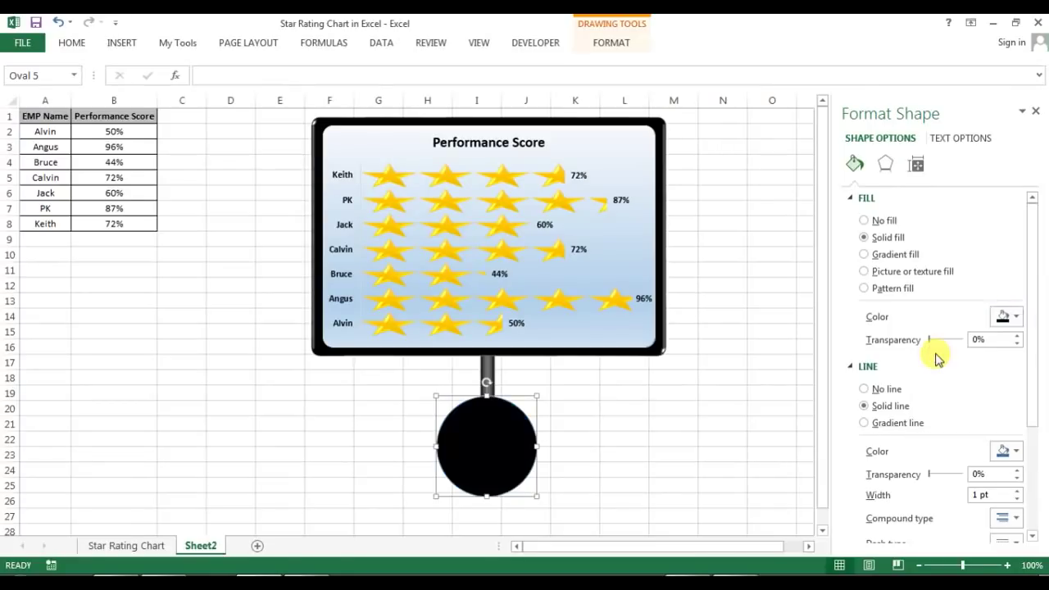
pyautogui.click(850, 198)
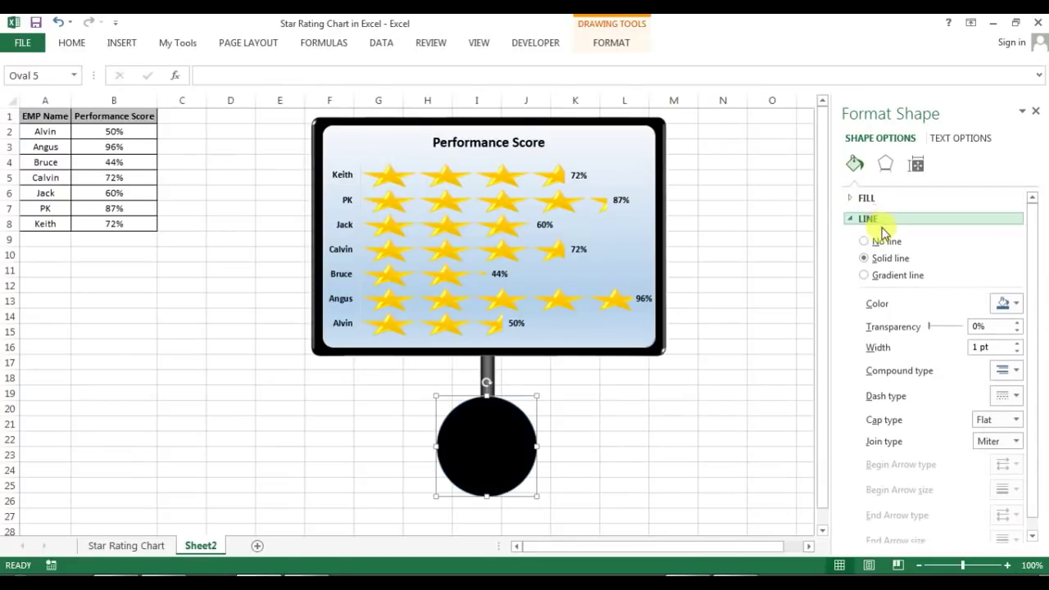
pyautogui.click(889, 241)
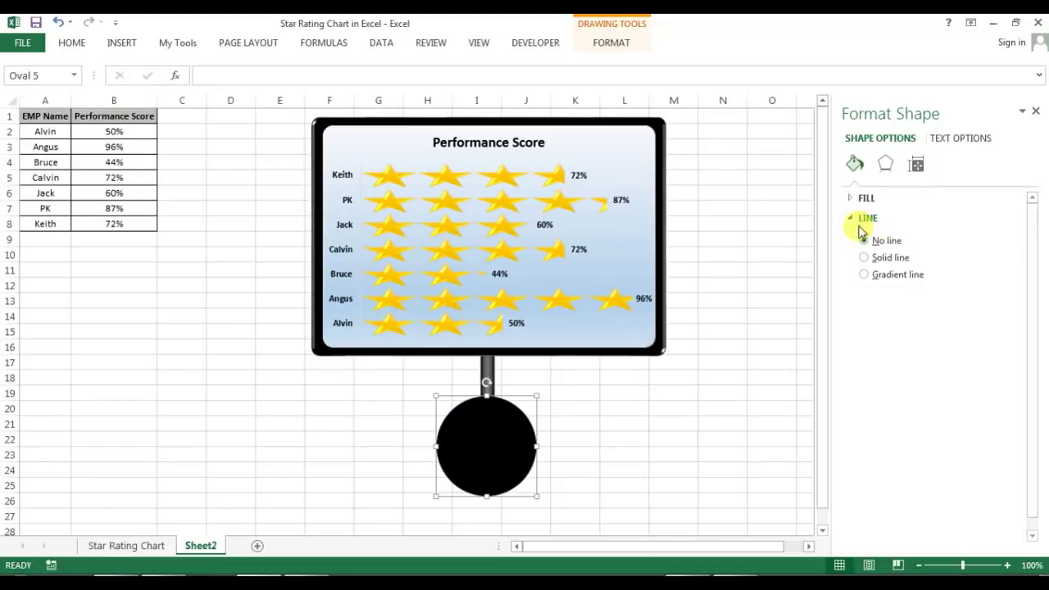
# Tilt the black circle into a flat base with a perspective 3-D rotation preset at 45° perspective and a Y rotation of 289.6°
pyautogui.click(887, 167)
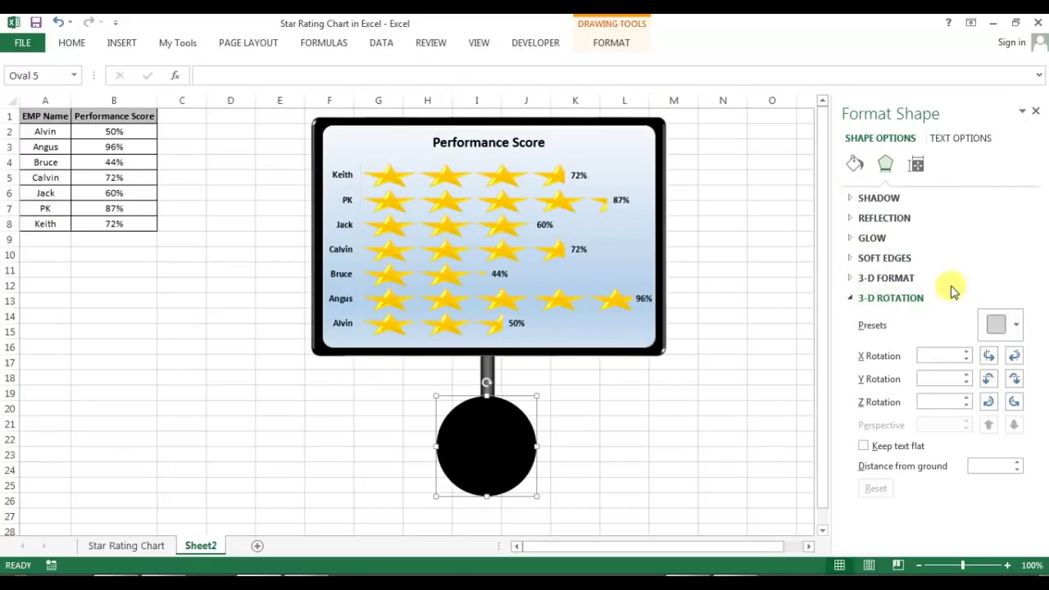
pyautogui.click(1019, 327)
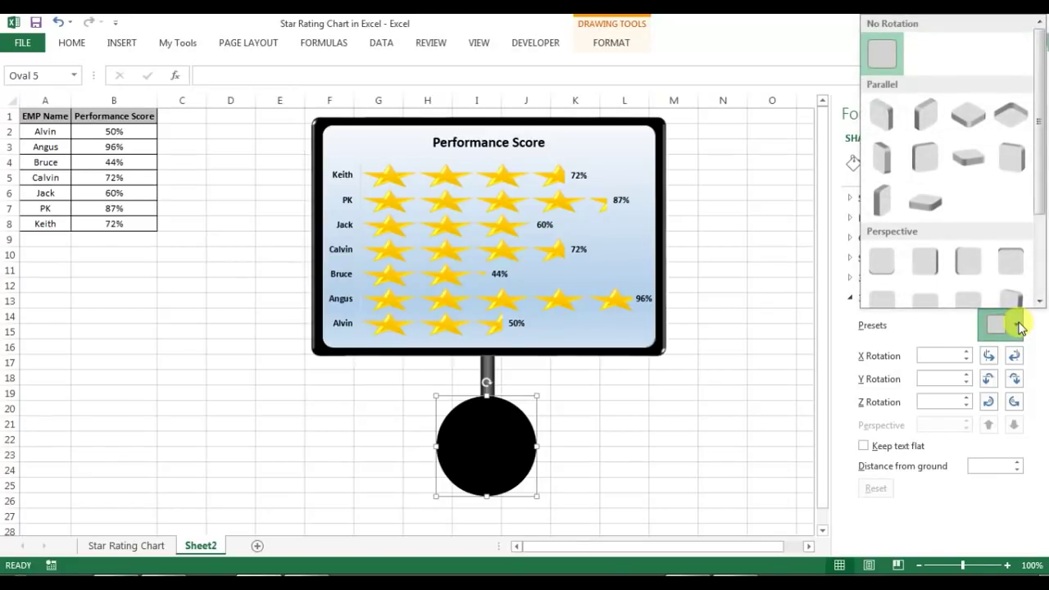
pyautogui.moveTo(1037, 164); pyautogui.dragTo(1040, 242)
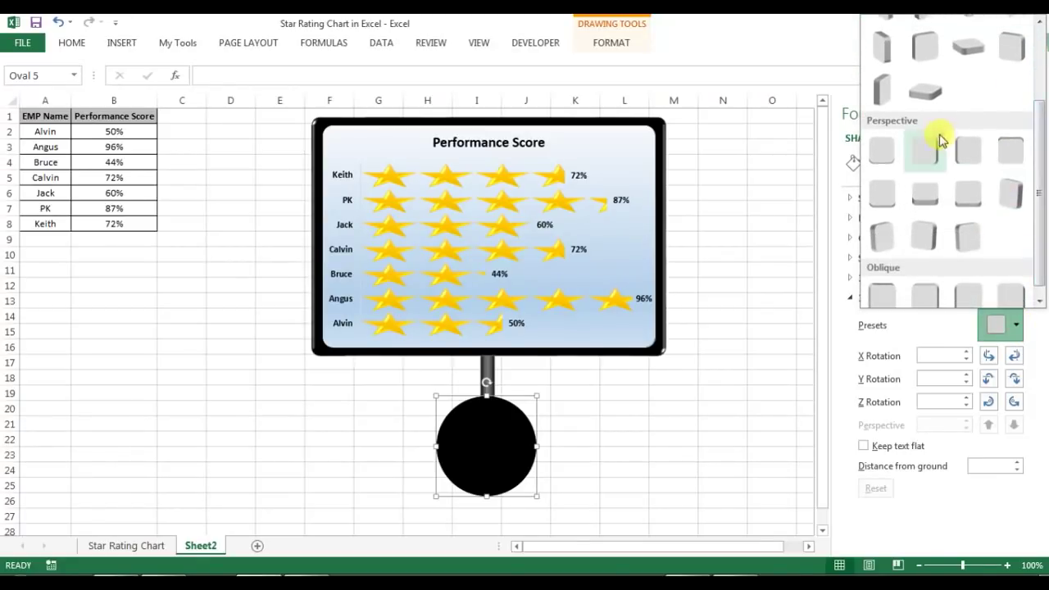
pyautogui.click(973, 200)
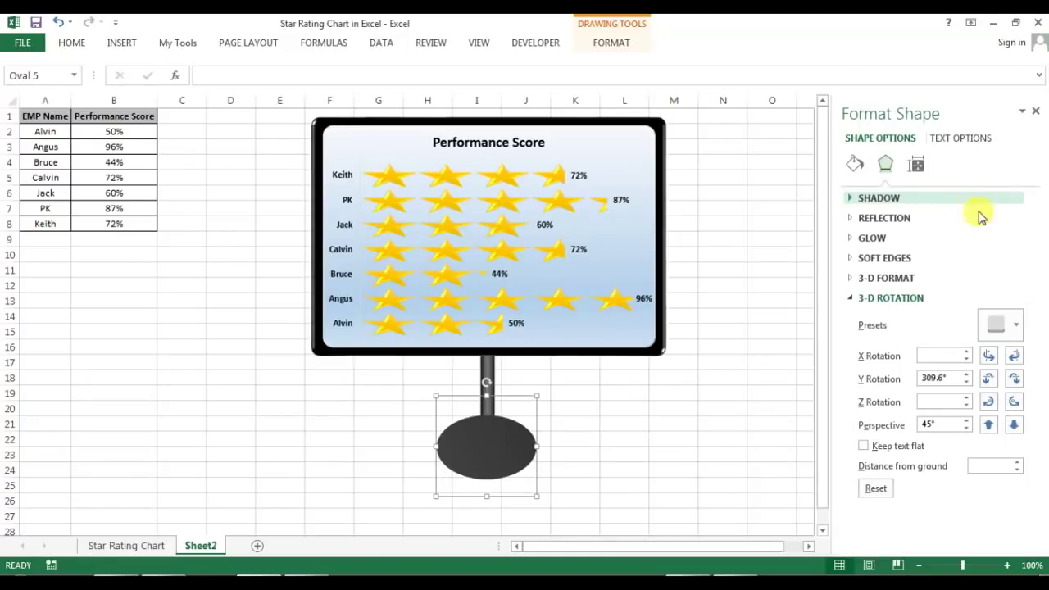
pyautogui.click(1015, 381)
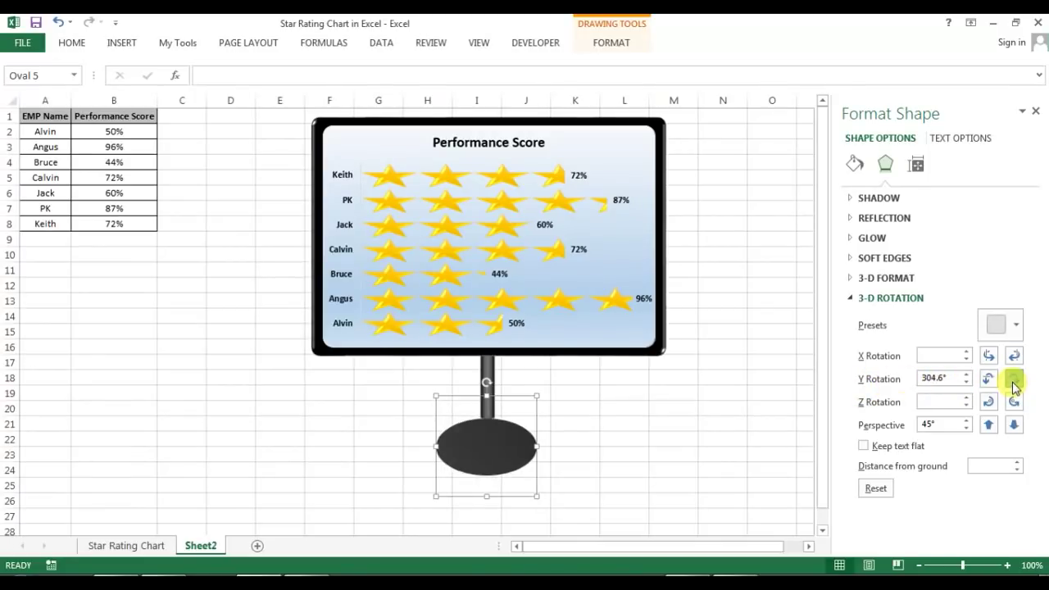
pyautogui.click(1015, 381)
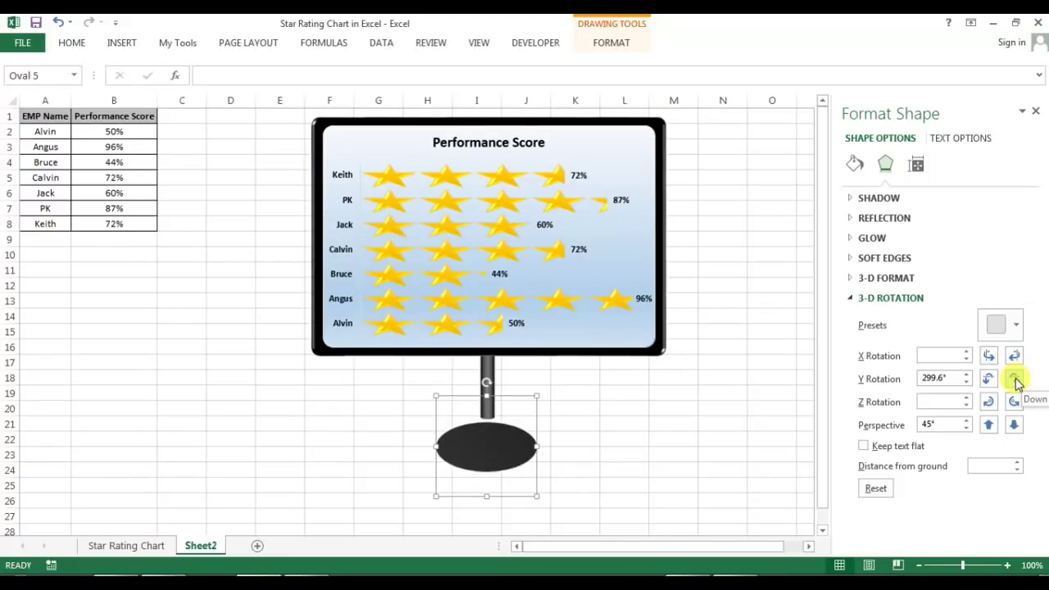
pyautogui.click(1015, 380)
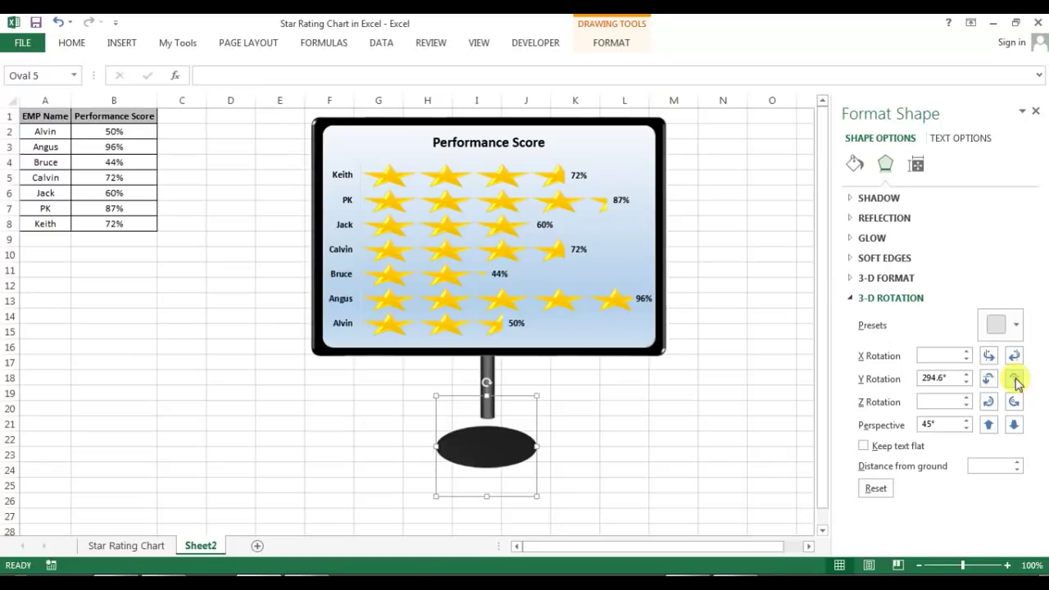
pyautogui.click(1014, 380)
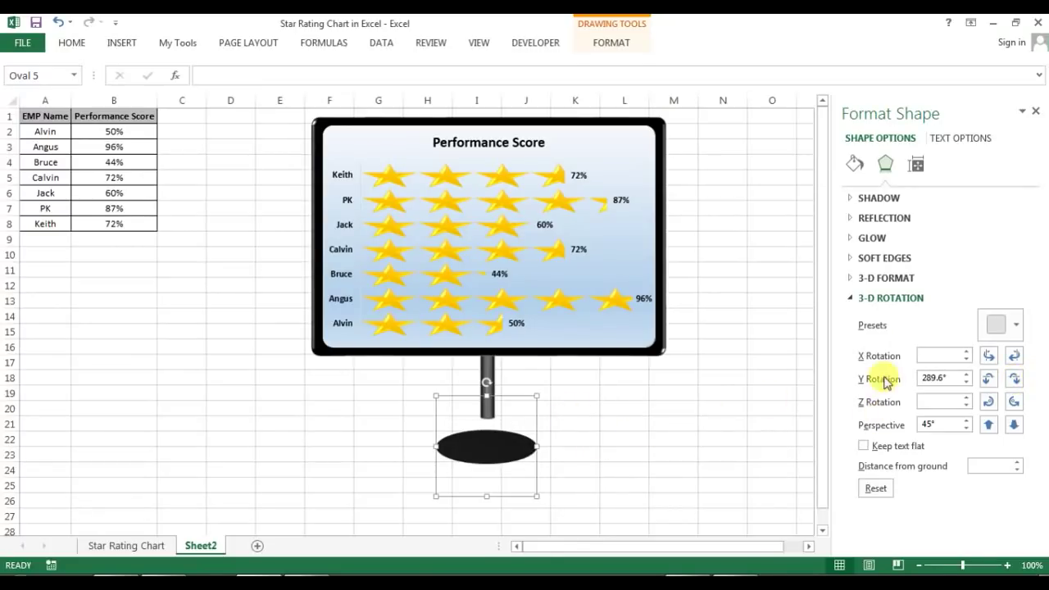
# Apply the first top bevel style to the oval base, with 6 pt width and height
pyautogui.click(850, 279)
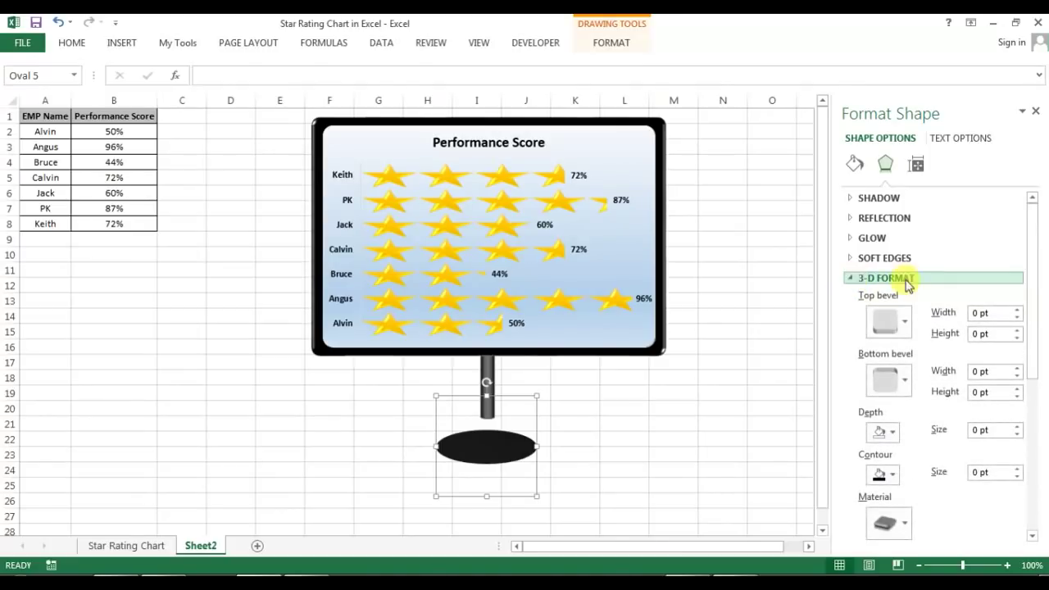
pyautogui.click(901, 325)
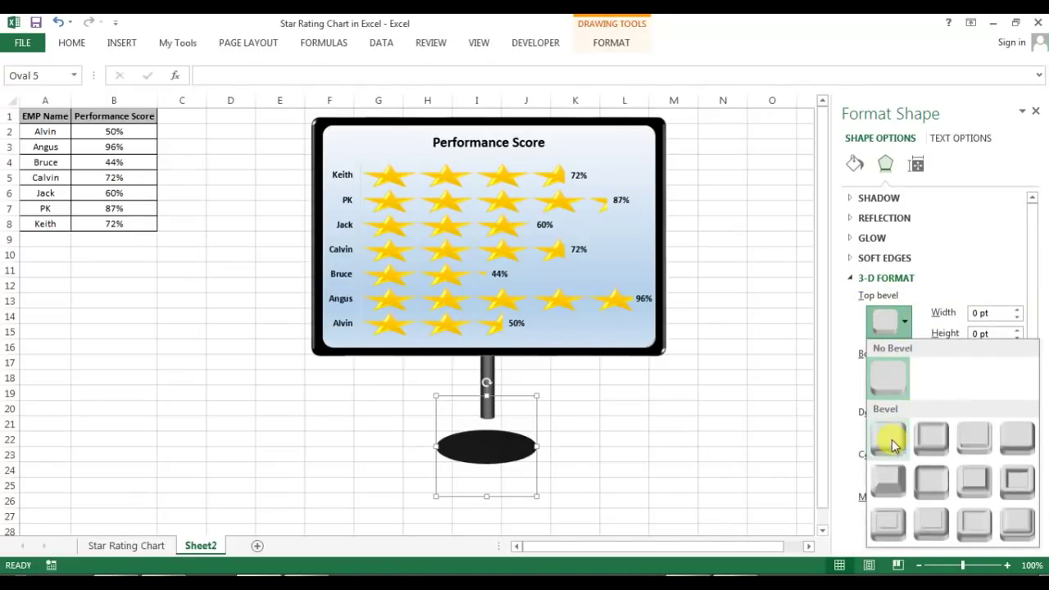
pyautogui.click(892, 439)
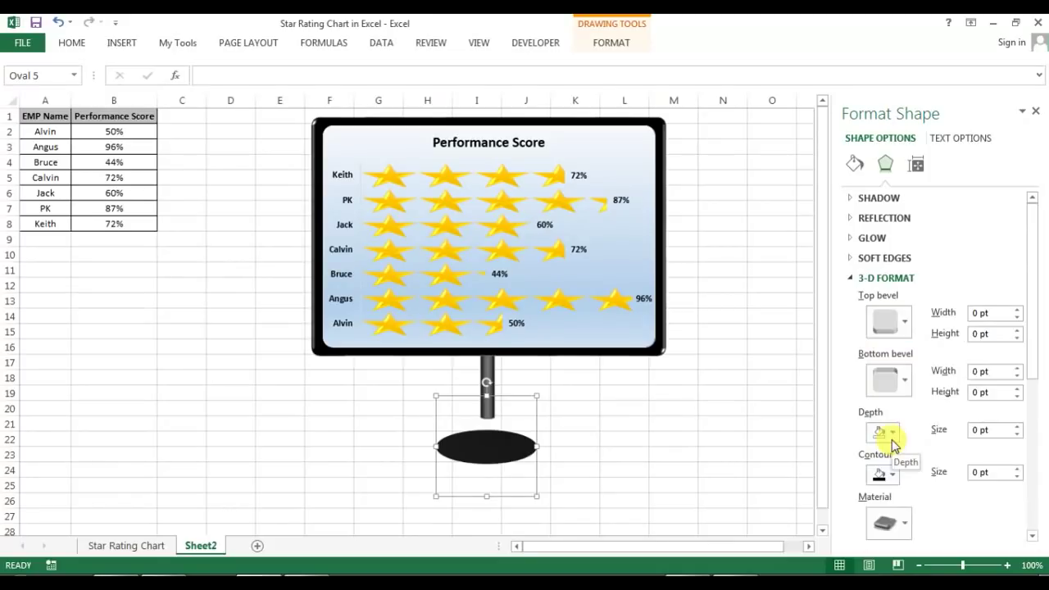
pyautogui.click(660, 436)
# Move the oval base up to the pole's lower end, send it behind the pole and center it there
pyautogui.moveTo(511, 451); pyautogui.dragTo(511, 427)
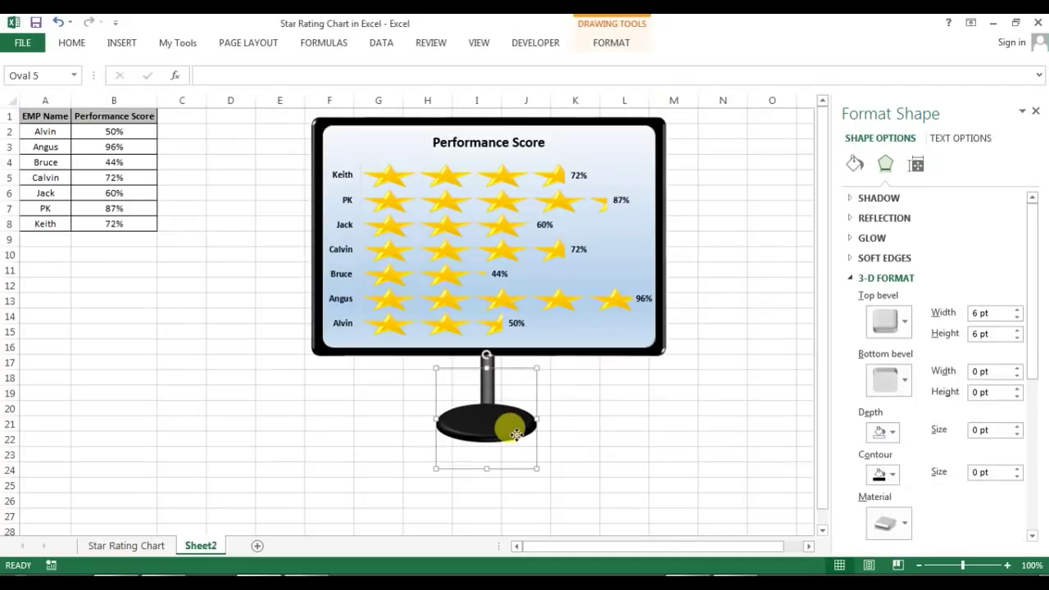
pyautogui.rightClick(512, 427)
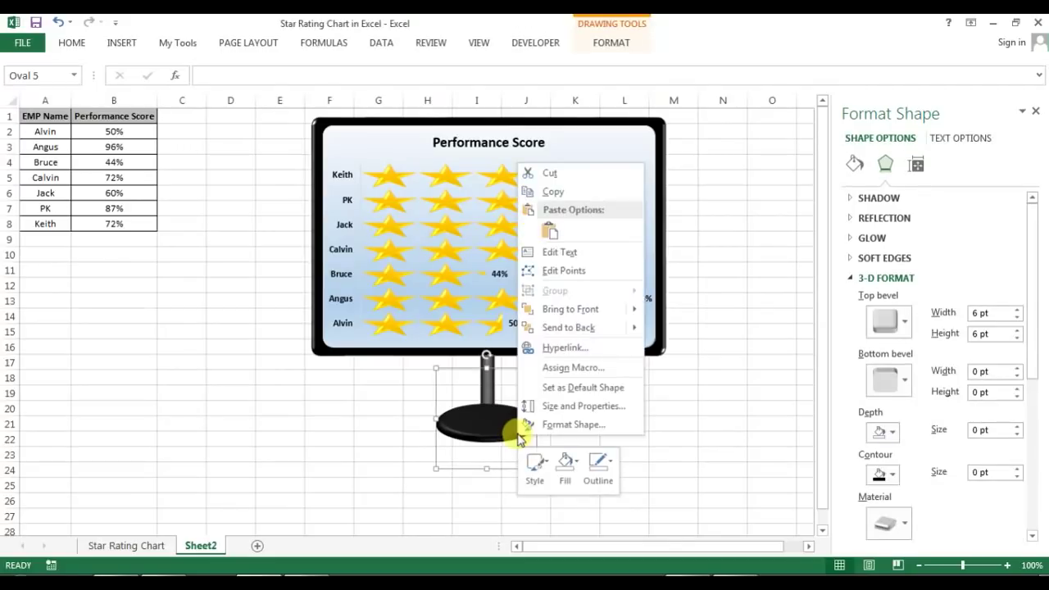
pyautogui.click(576, 334)
pyautogui.click(574, 429)
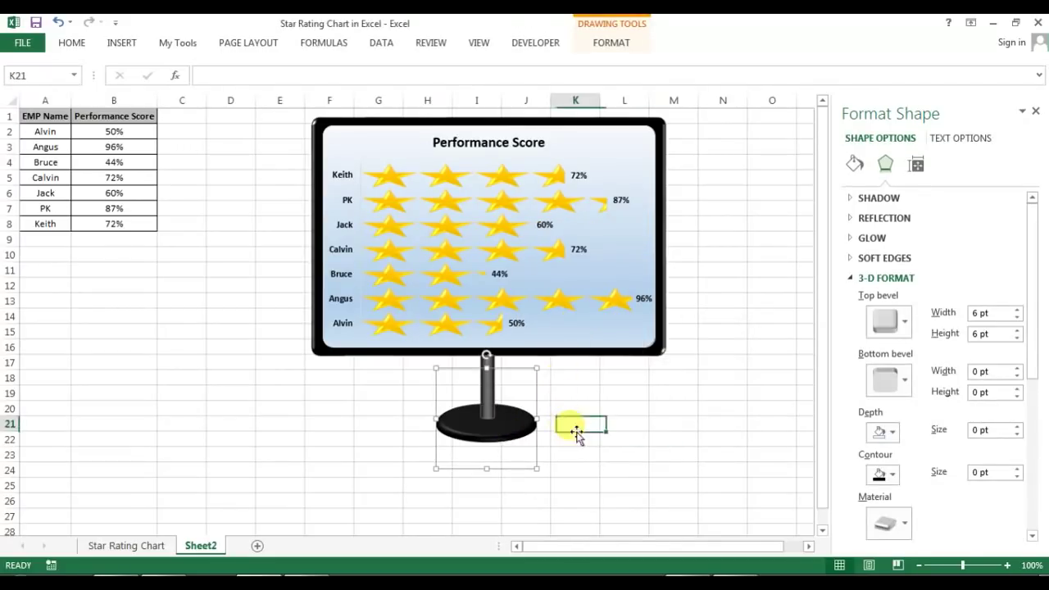
pyautogui.moveTo(494, 435); pyautogui.dragTo(505, 441)
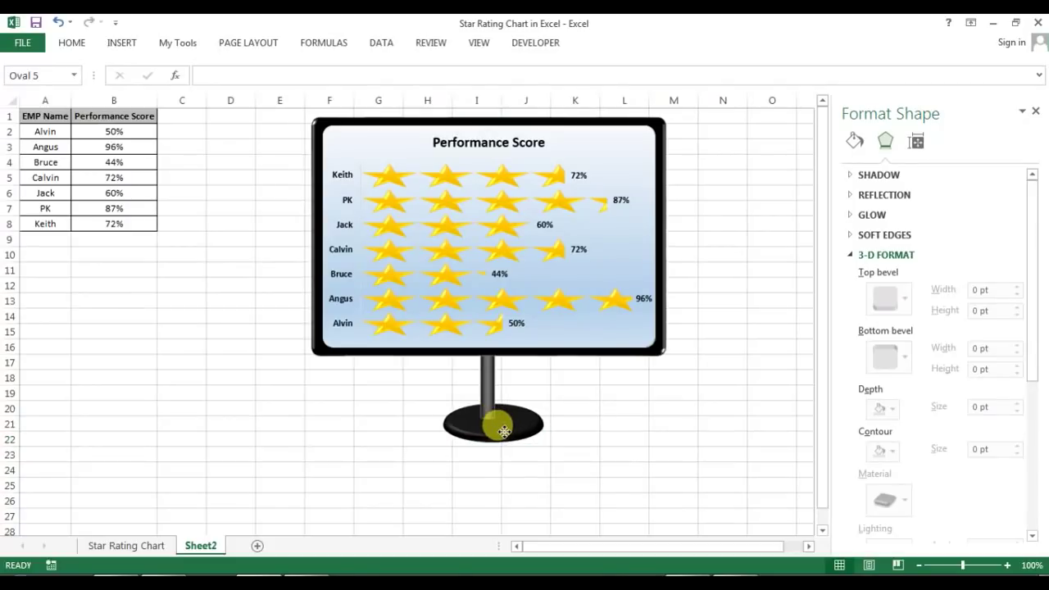
# Change the stand pole's outline color to black
pyautogui.click(486, 398)
pyautogui.click(486, 402)
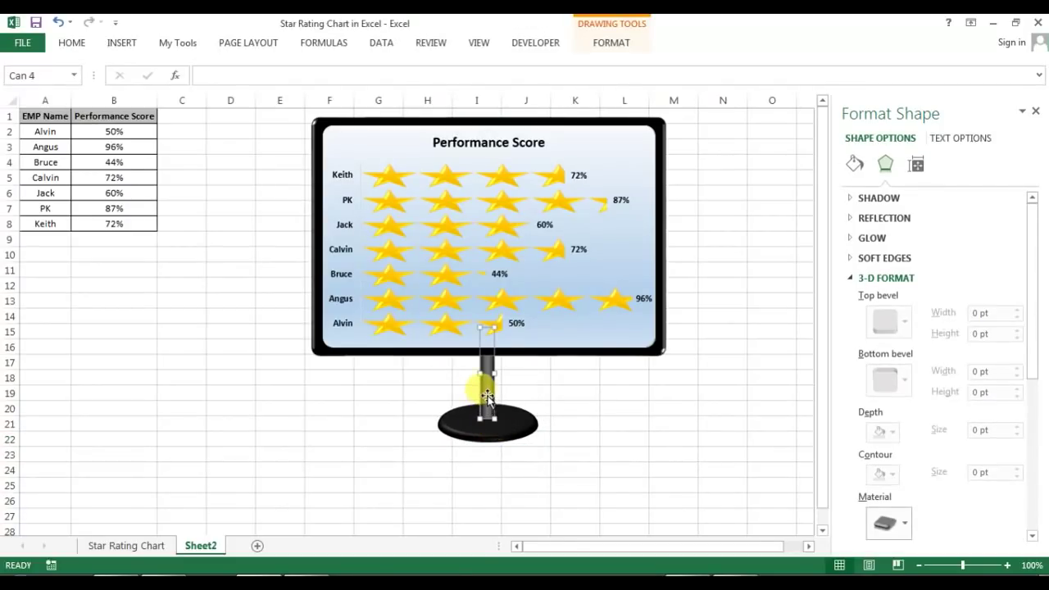
pyautogui.click(854, 163)
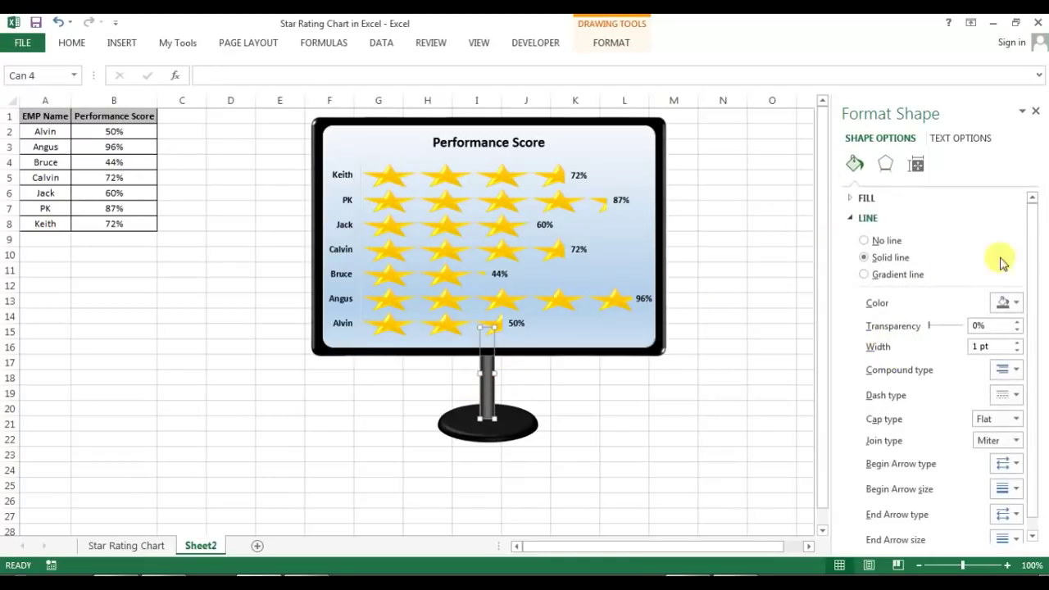
pyautogui.click(1004, 305)
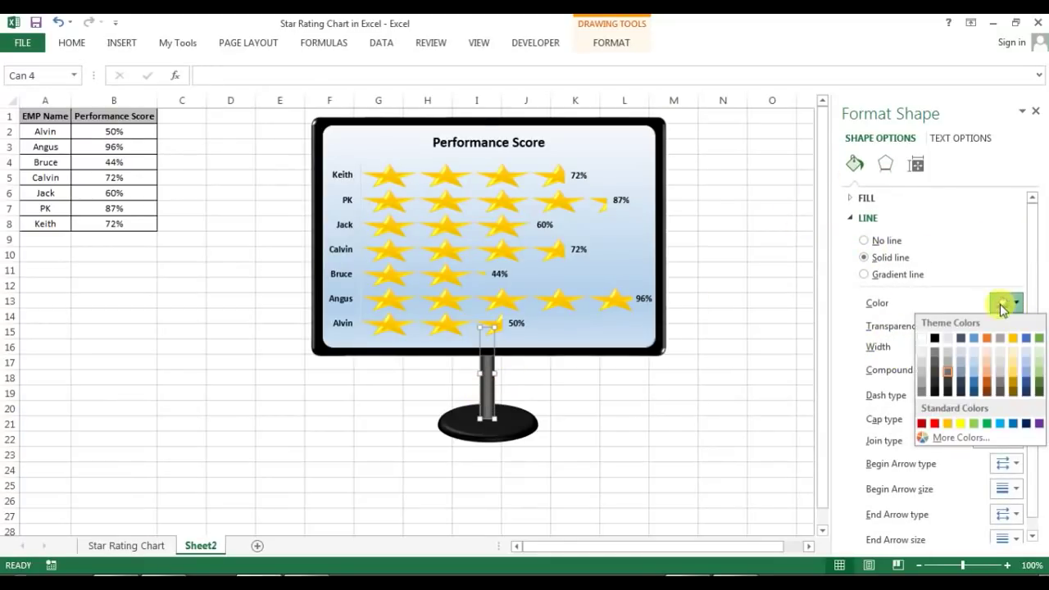
pyautogui.click(934, 338)
pyautogui.click(713, 379)
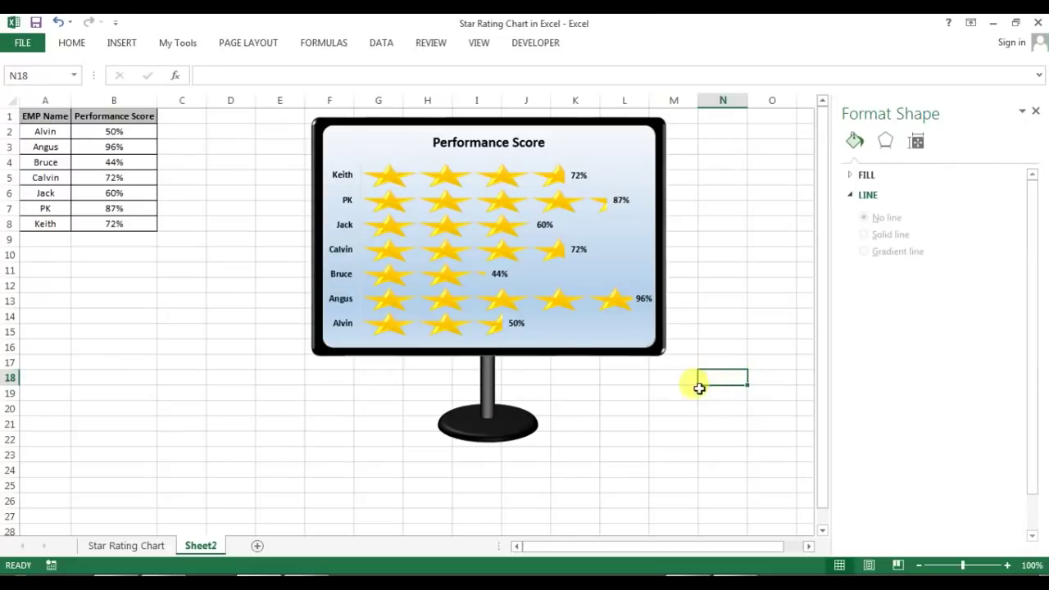
pyautogui.click(518, 427)
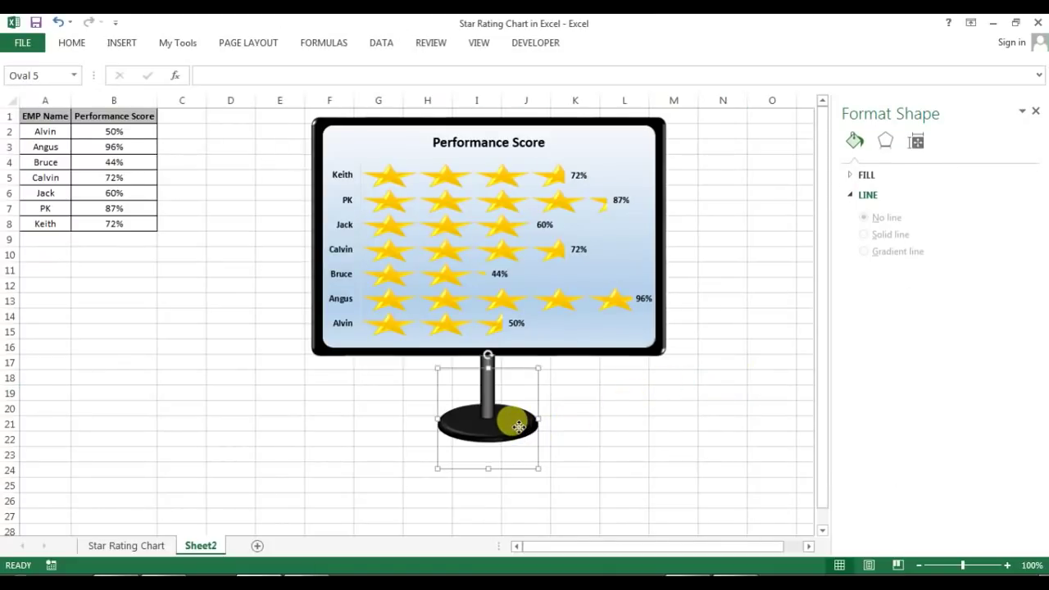
pyautogui.click(614, 388)
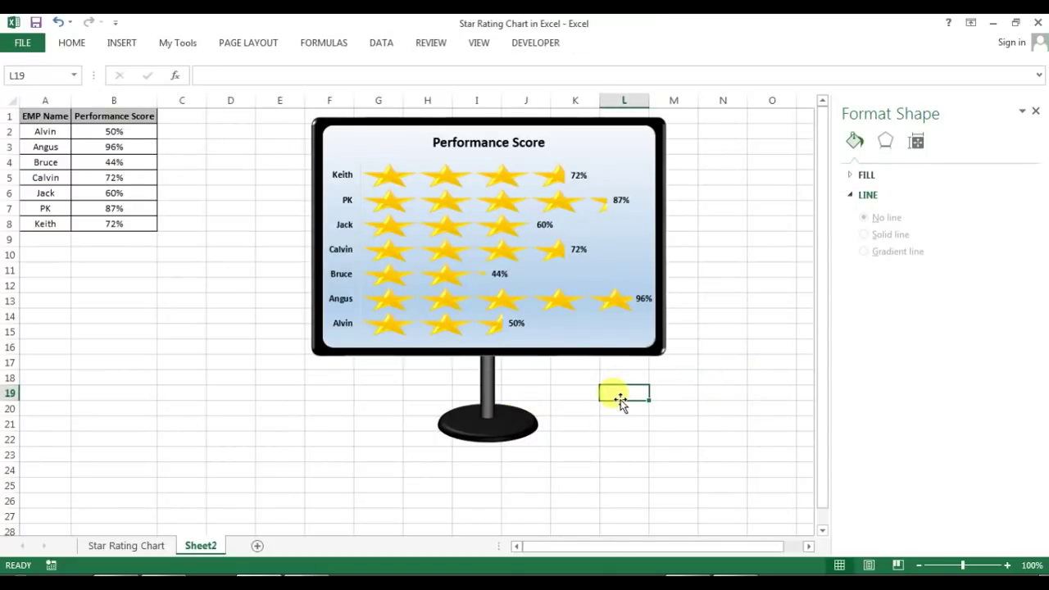
pyautogui.click(497, 419)
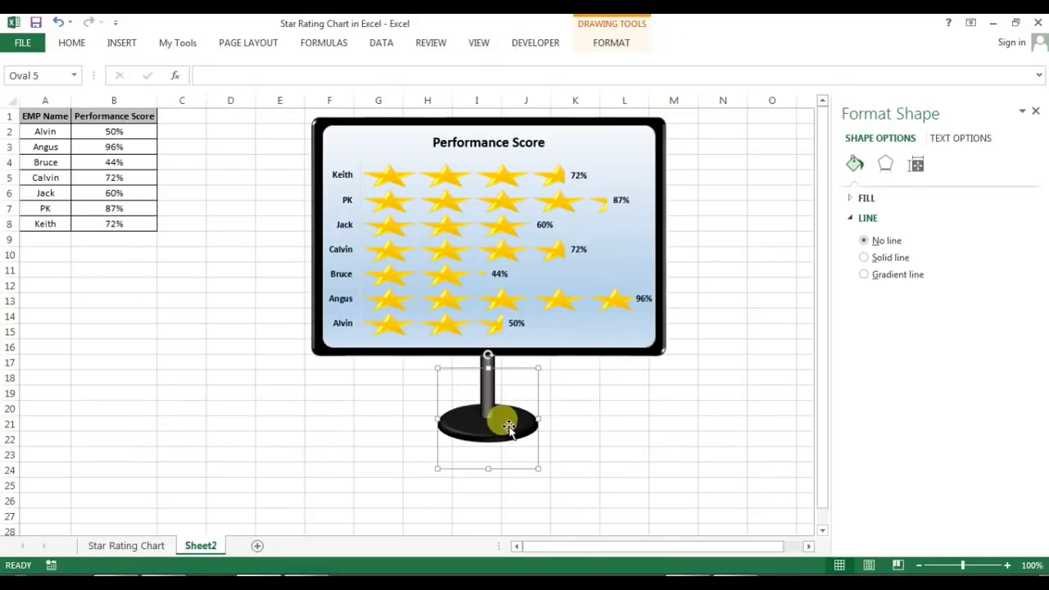
pyautogui.click(625, 350)
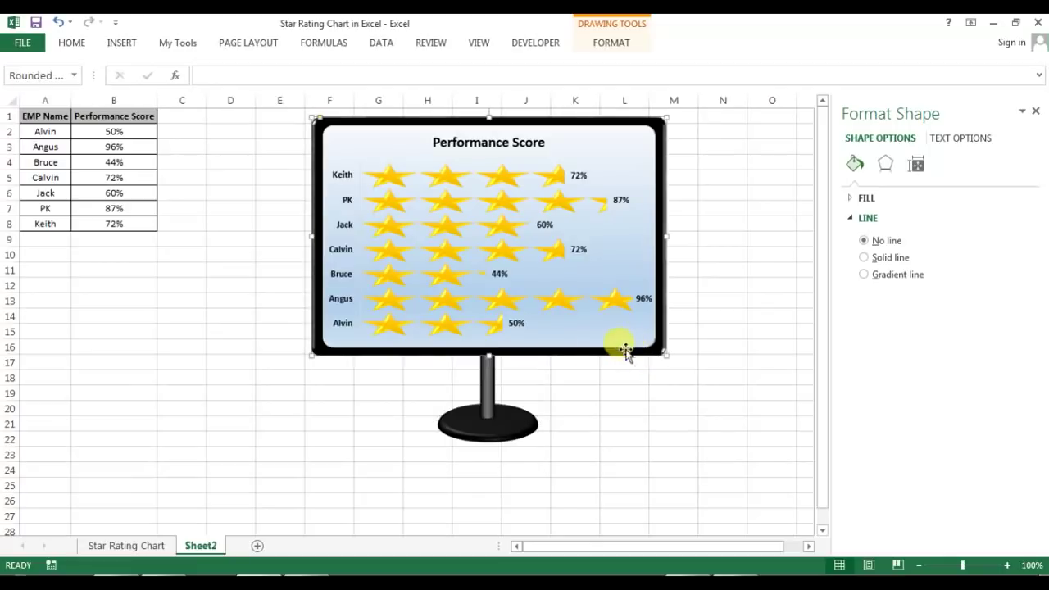
pyautogui.keyDown('ctrl'); pyautogui.click(487, 385); pyautogui.keyUp('ctrl')
pyautogui.keyDown('ctrl'); pyautogui.click(504, 440); pyautogui.keyUp('ctrl')
pyautogui.hotkey('ctrl', 'd')
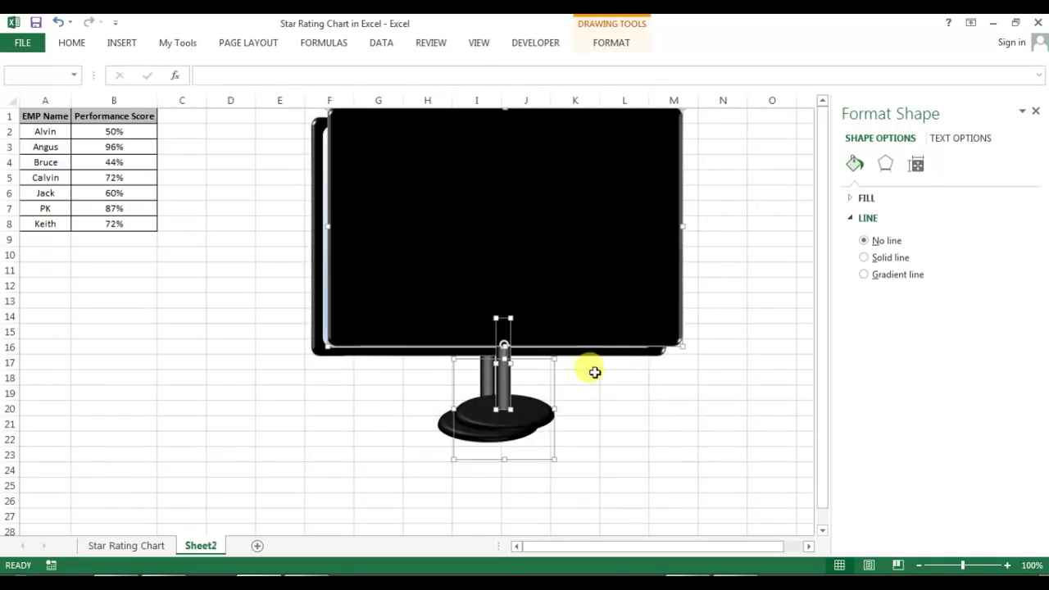
pyautogui.click(656, 392)
pyautogui.hotkey('ctrl', 'z')
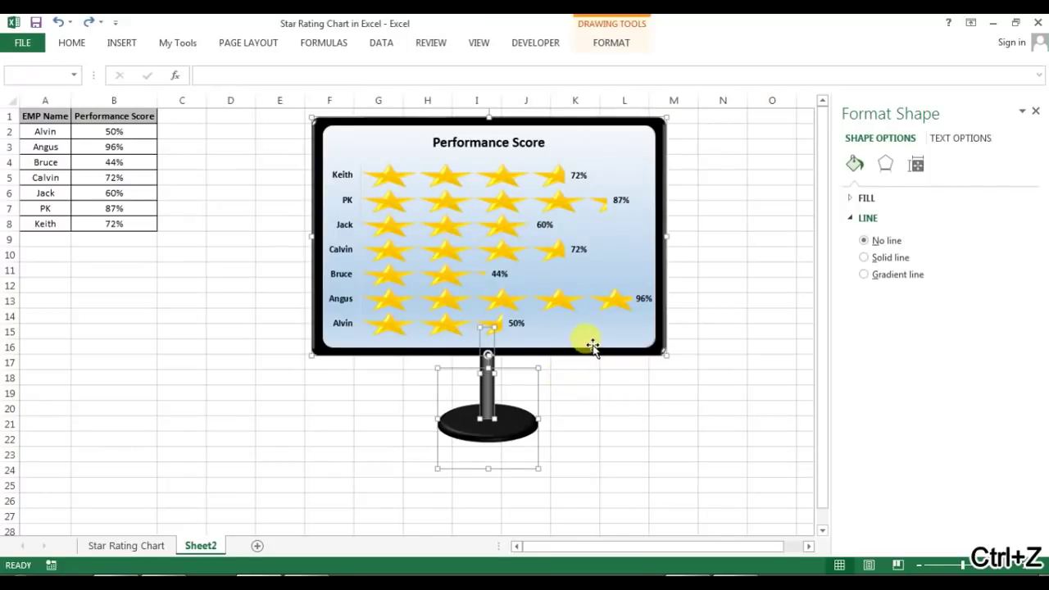
pyautogui.click(611, 361)
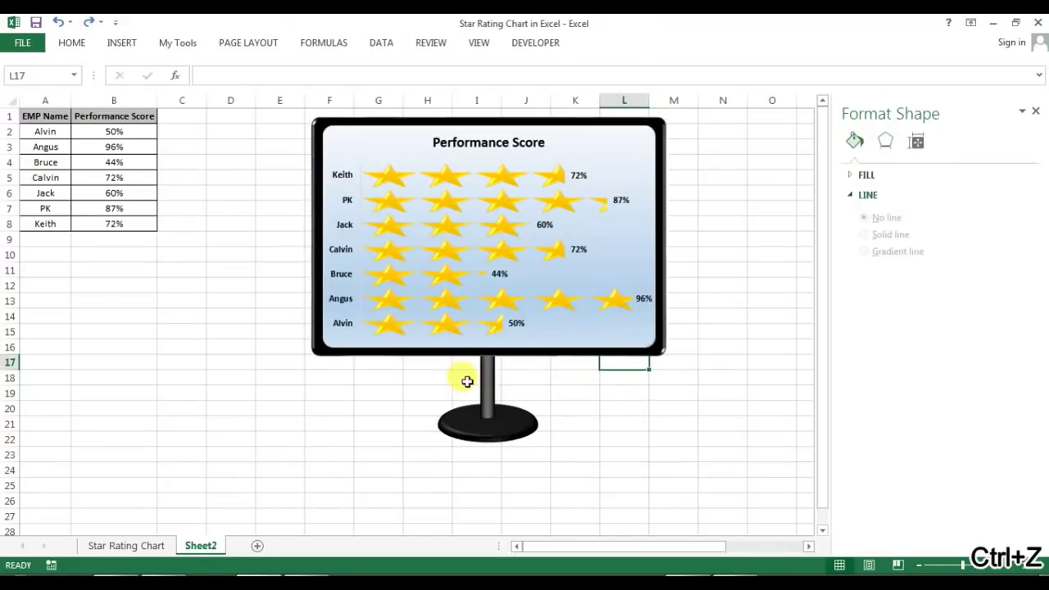
# Group the chart, monitor frame, pole and oval base into one object, leaving out the separate star
pyautogui.click(1036, 110)
pyautogui.click(628, 345)
pyautogui.hotkey('ctrl', 'a')
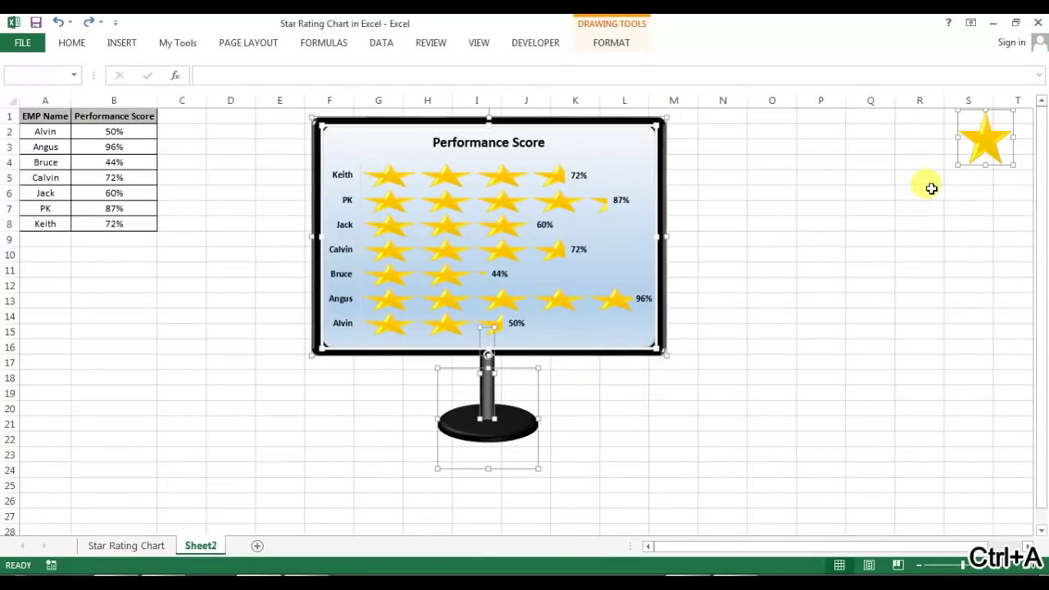
pyautogui.rightClick(515, 337)
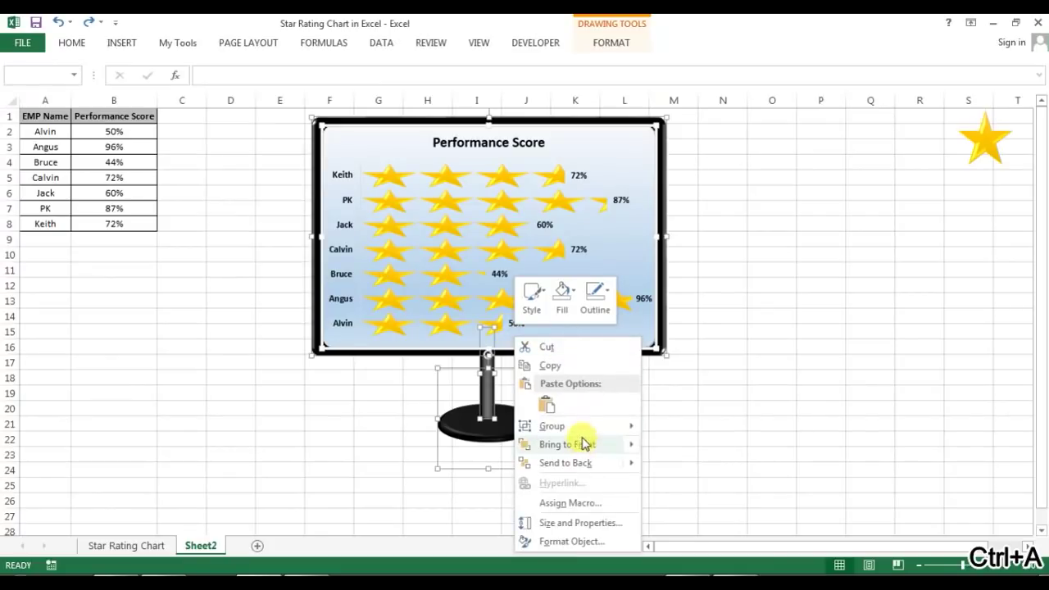
pyautogui.moveTo(587, 433)
pyautogui.click(689, 428)
pyautogui.click(722, 393)
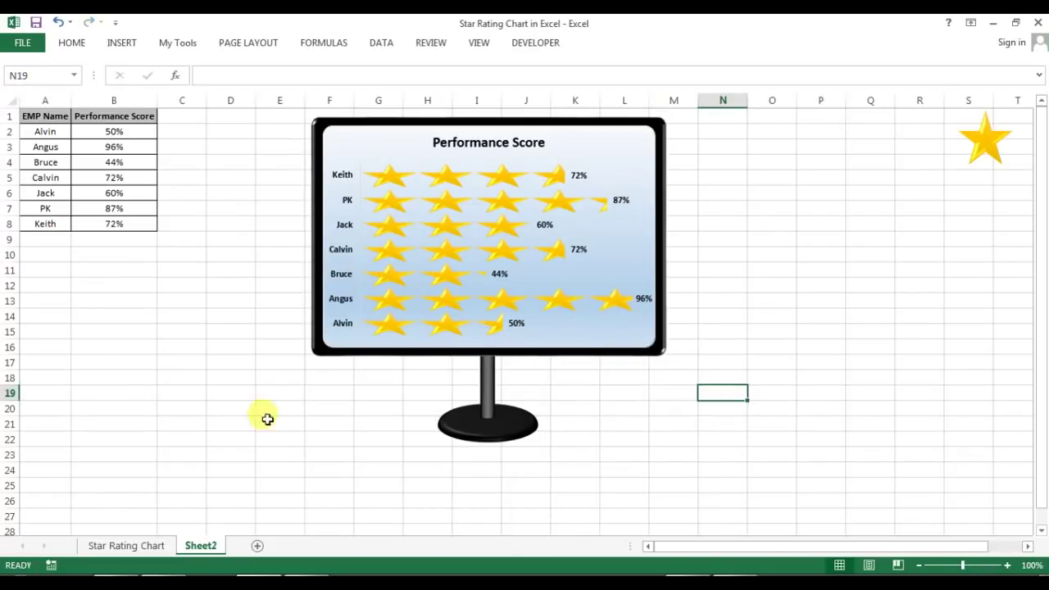
# Check the finished example, then draw a wide rounded rectangle on Sheet2 over the stand's base, spanning about columns E to N and rows 19 to 28
pyautogui.click(139, 545)
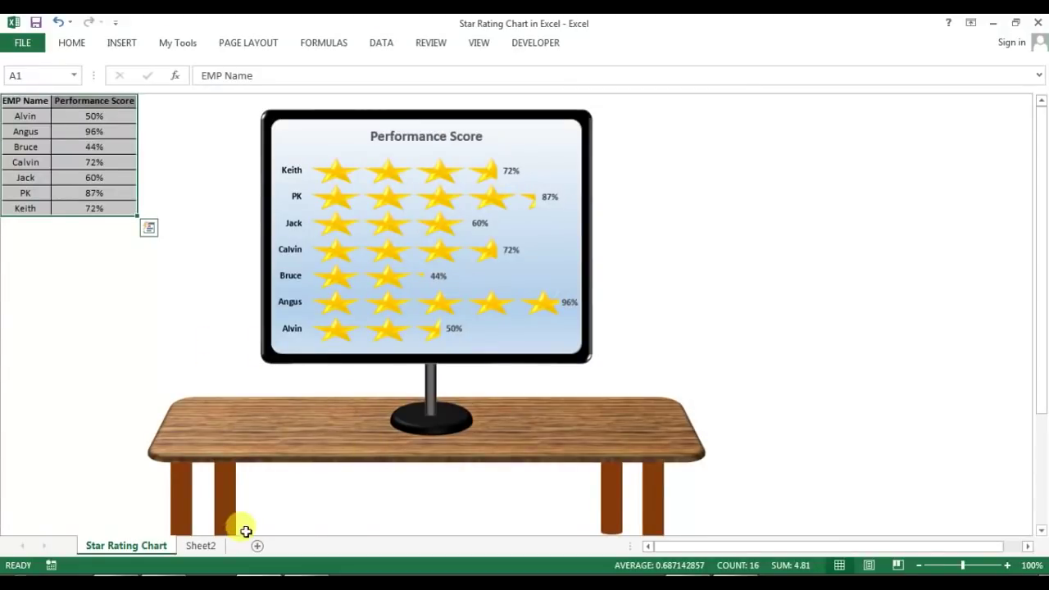
pyautogui.click(201, 546)
pyautogui.click(718, 406)
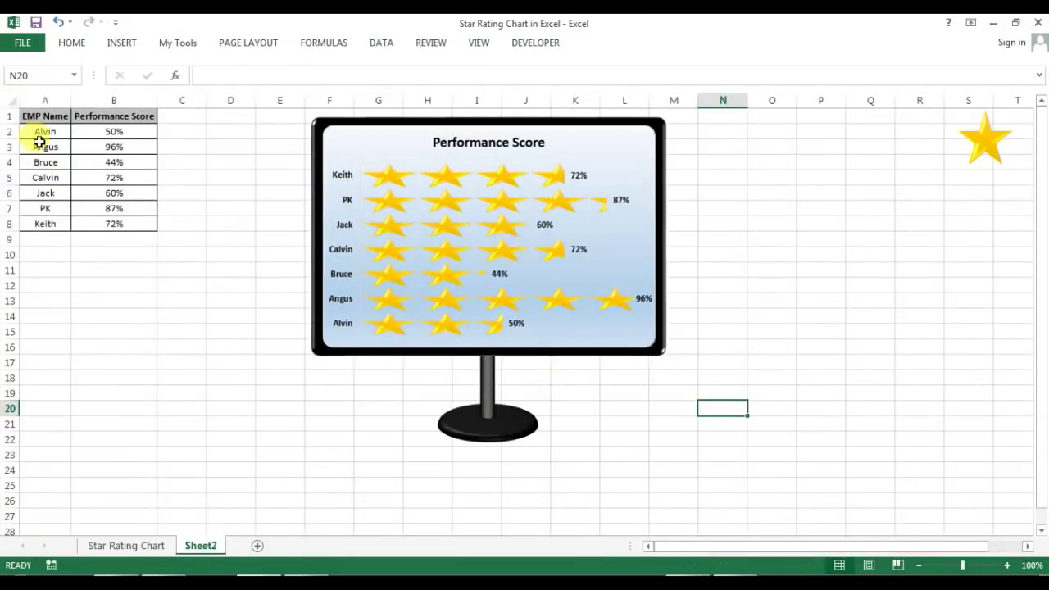
pyautogui.click(123, 45)
pyautogui.click(270, 64)
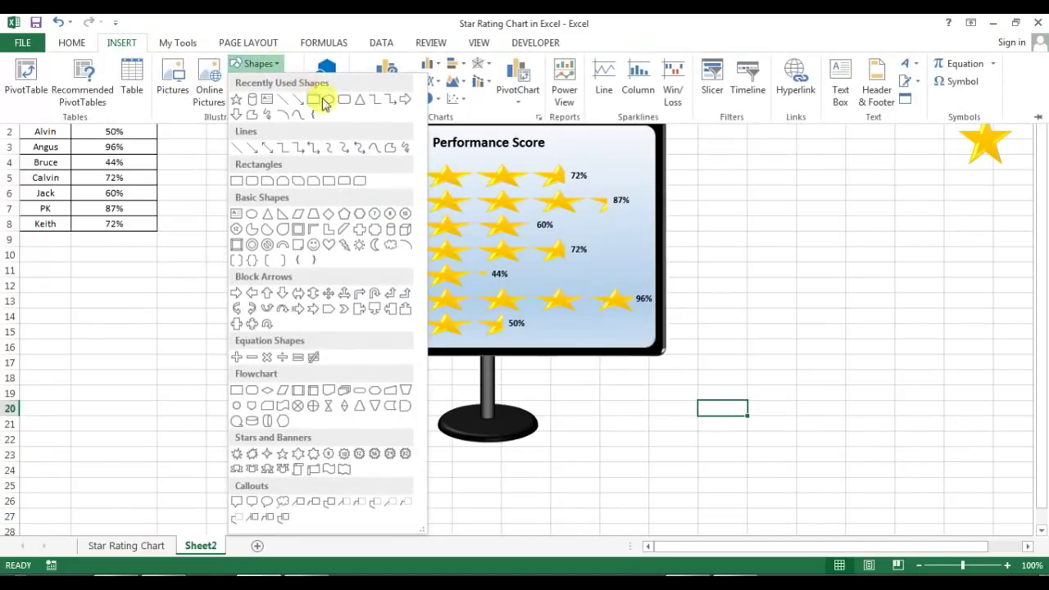
pyautogui.click(252, 181)
pyautogui.moveTo(254, 388)
pyautogui.mouseDown()
pyautogui.moveTo(732, 496)
pyautogui.moveTo(721, 518)
pyautogui.mouseUp()
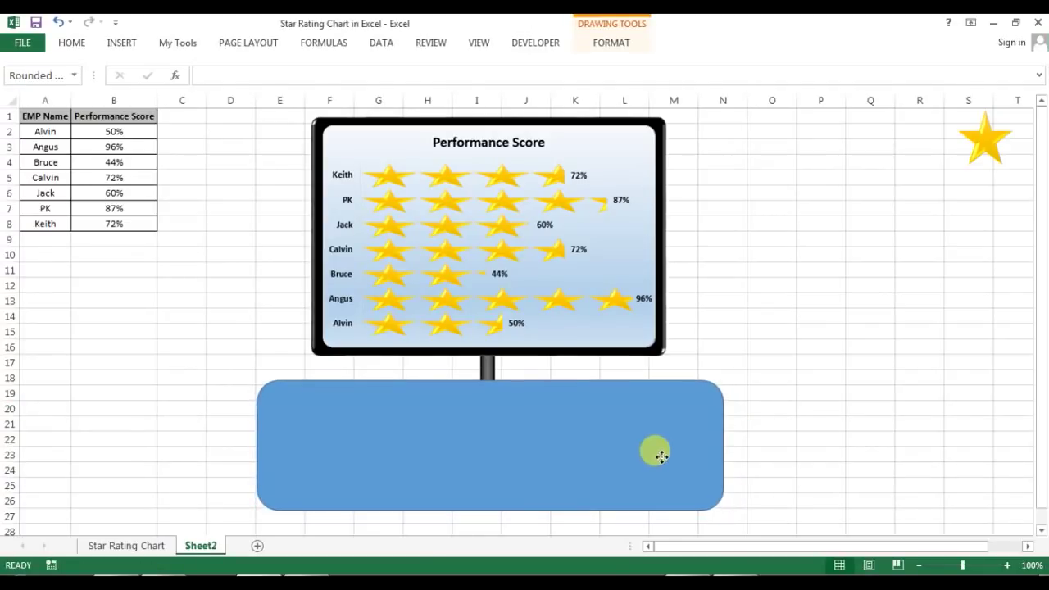
pyautogui.moveTo(485, 510); pyautogui.dragTo(509, 382)
pyautogui.scroll(3, 530, 386)
# Remove the outline from the rounded rectangle
pyautogui.rightClick(523, 437)
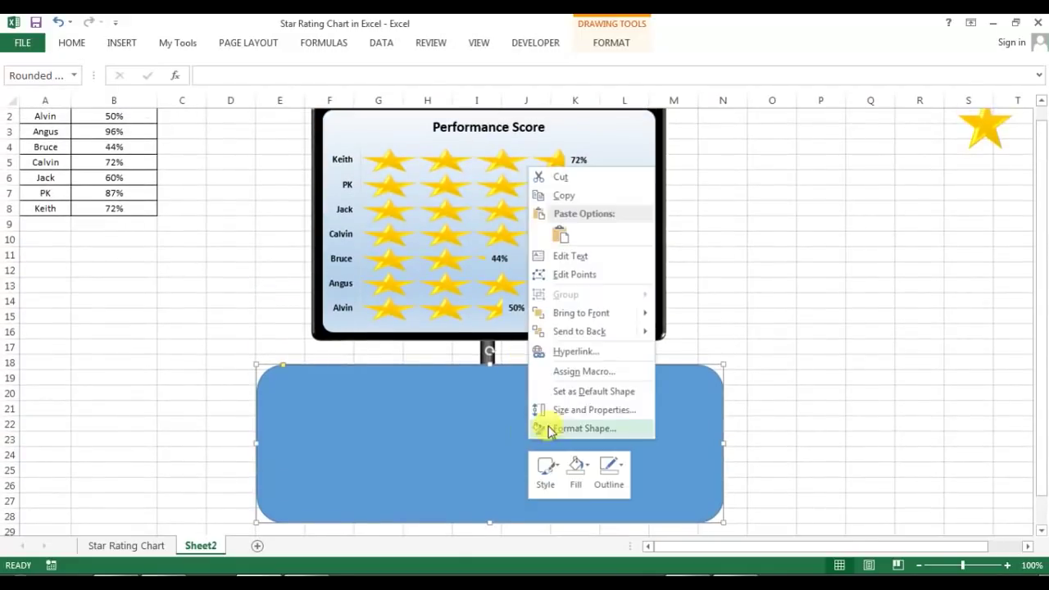
pyautogui.click(587, 432)
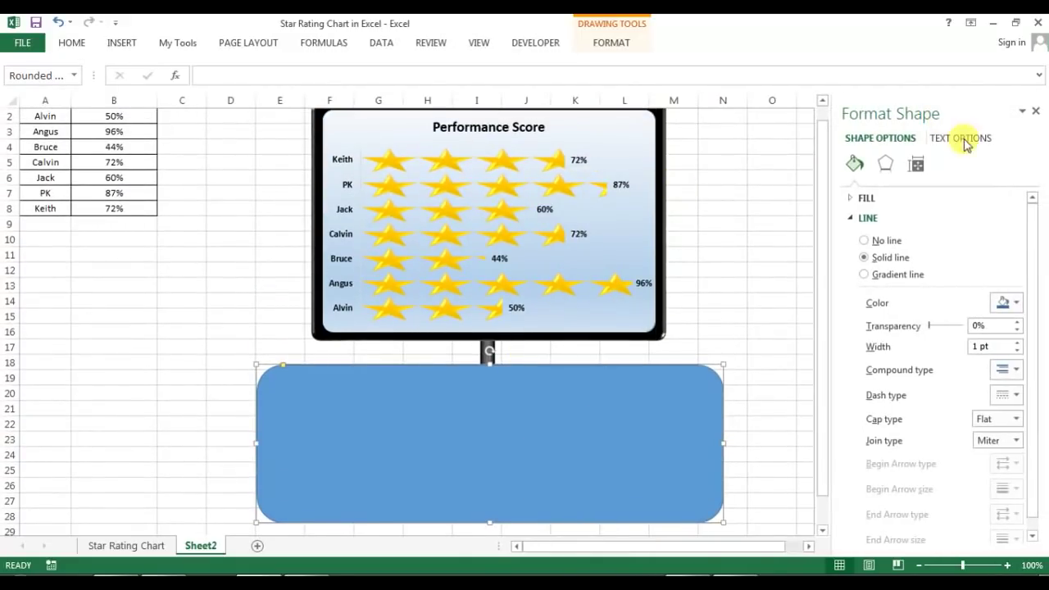
pyautogui.click(871, 242)
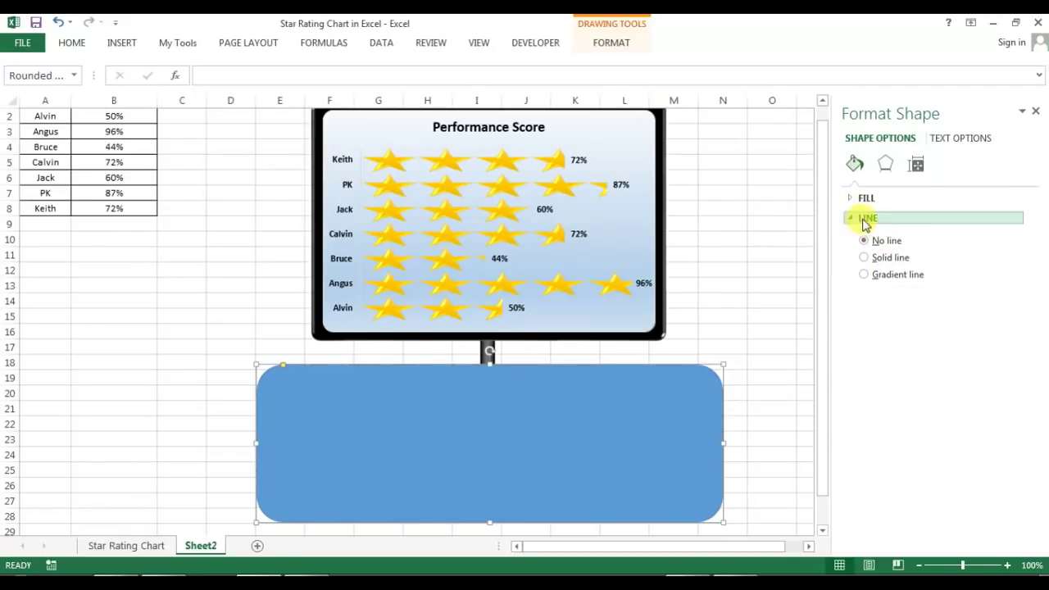
# Fill the rounded rectangle with the last wood-grain texture in the texture gallery
pyautogui.click(853, 198)
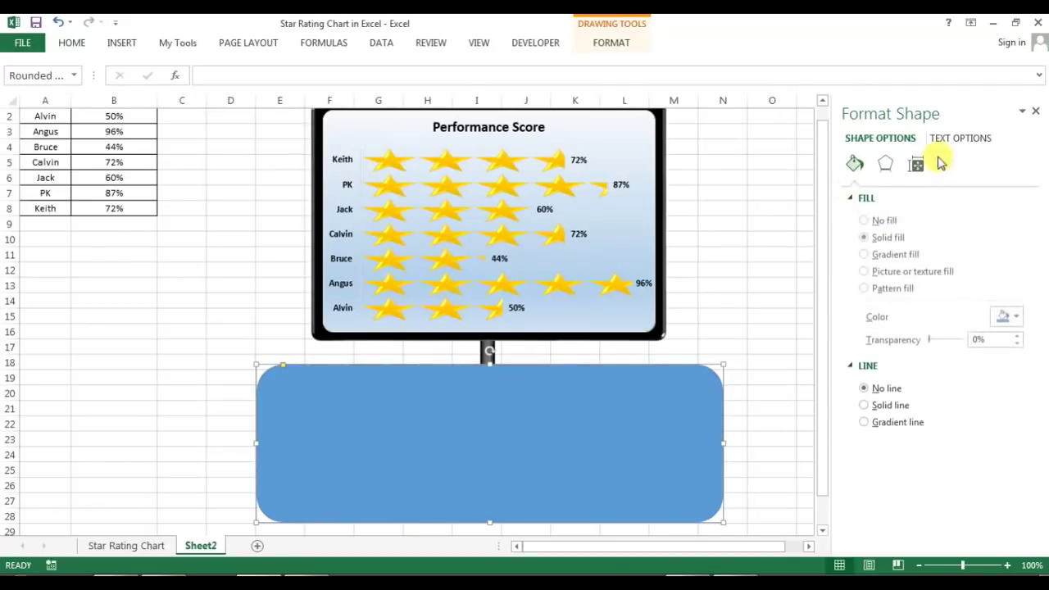
pyautogui.click(899, 279)
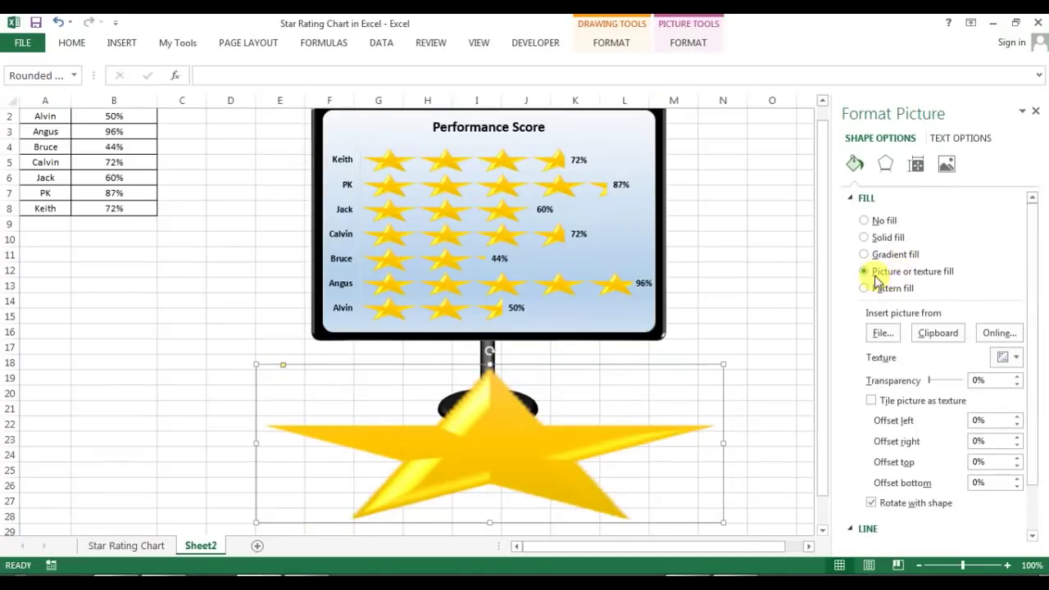
pyautogui.click(1010, 359)
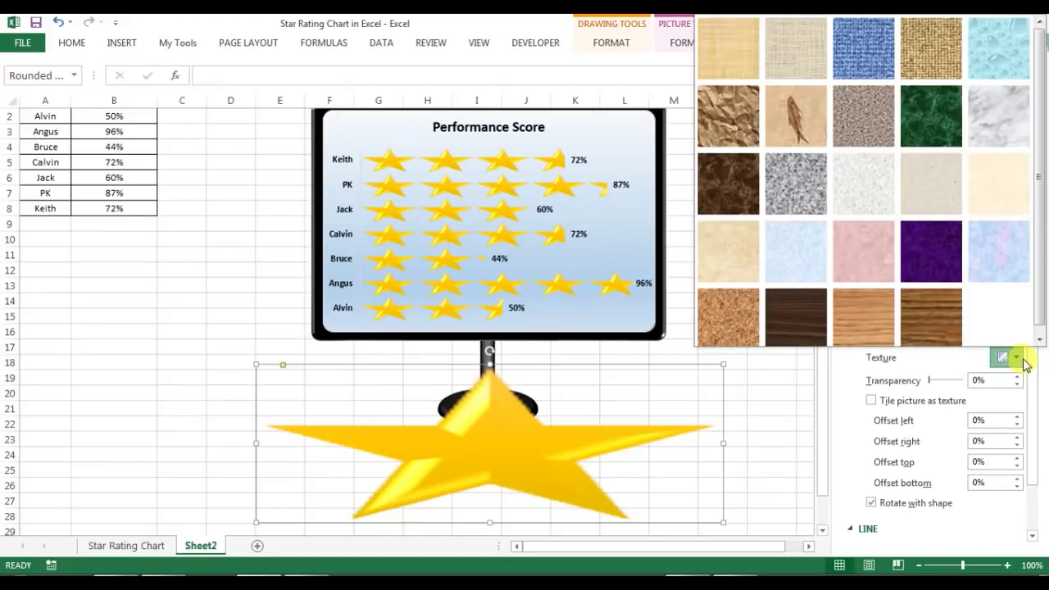
pyautogui.scroll(-1, 1038, 278)
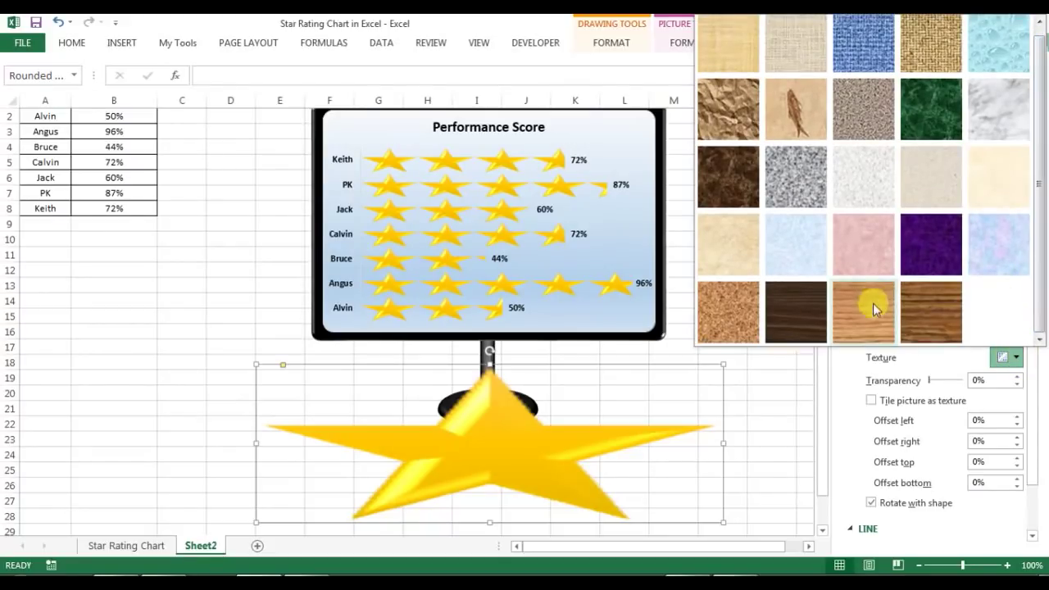
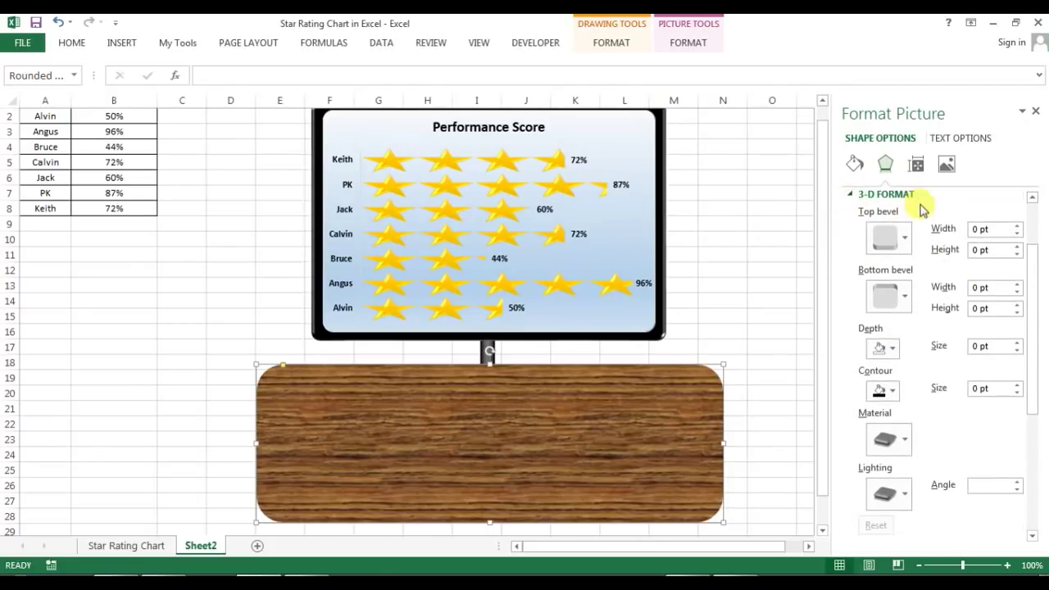
# Tilt the wooden rectangle with the Perspective Relaxed 3-D rotation preset and set its Y rotation to 294.6°
pyautogui.click(856, 194)
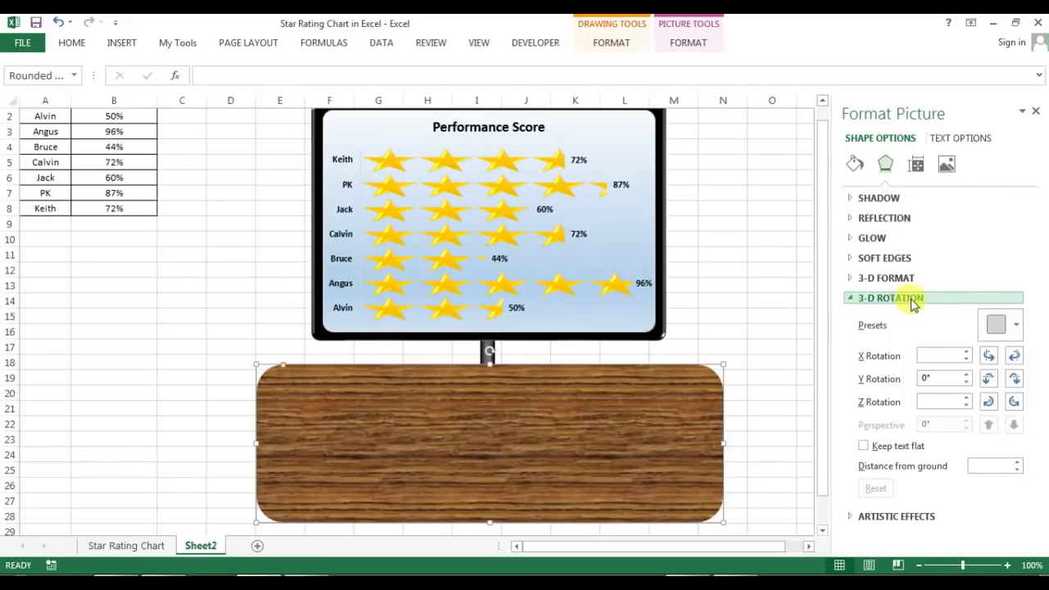
pyautogui.click(1008, 324)
pyautogui.scroll(-2, 1037, 221)
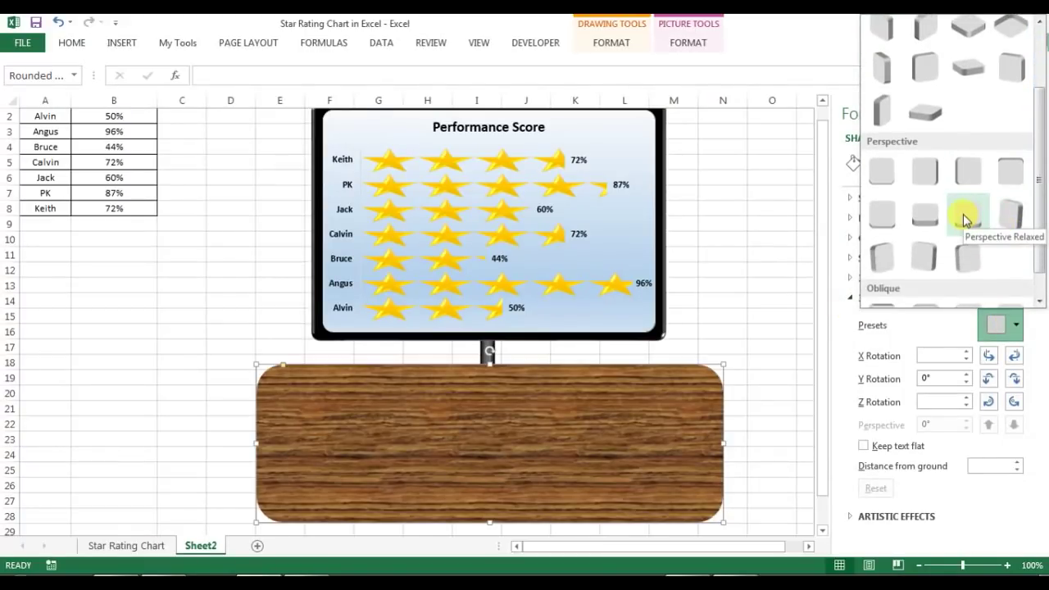
pyautogui.click(966, 219)
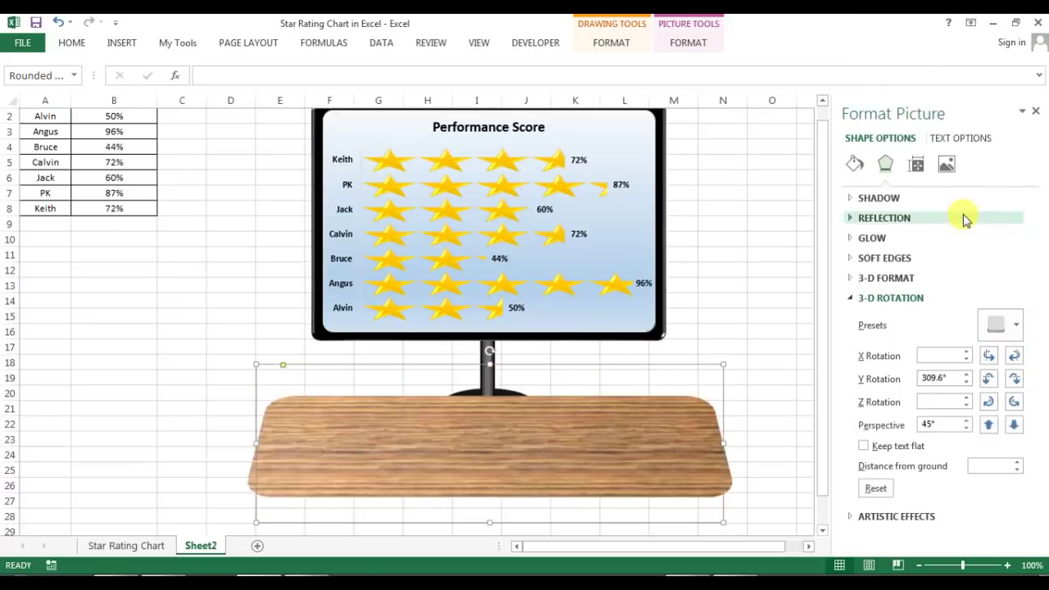
pyautogui.click(1016, 380)
pyautogui.click(1016, 380)
pyautogui.click(1017, 379)
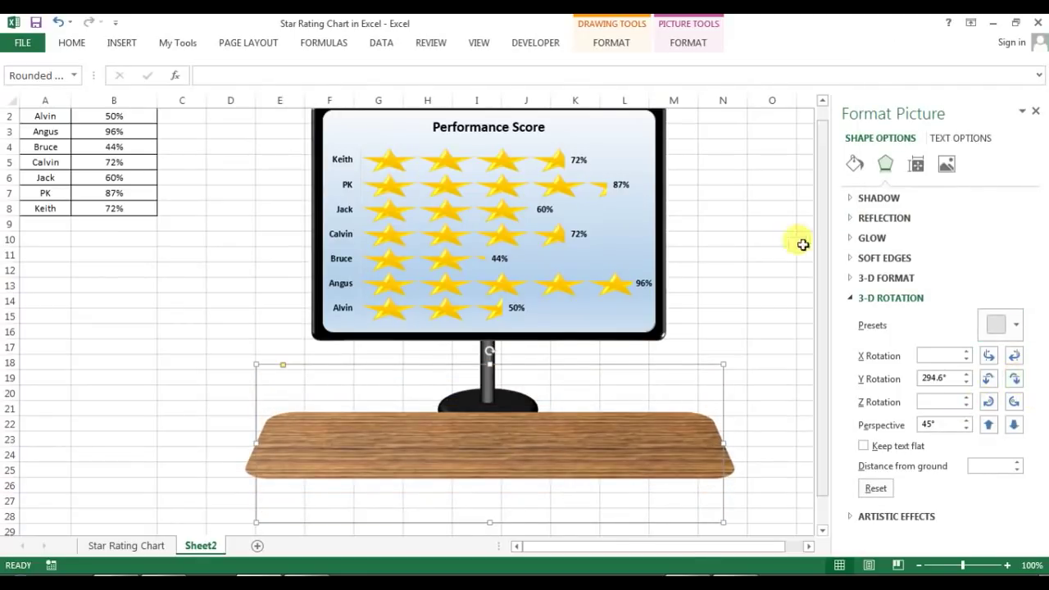
# Apply the first top bevel style to the wooden tabletop and close the formatting settings
pyautogui.click(873, 278)
pyautogui.click(904, 328)
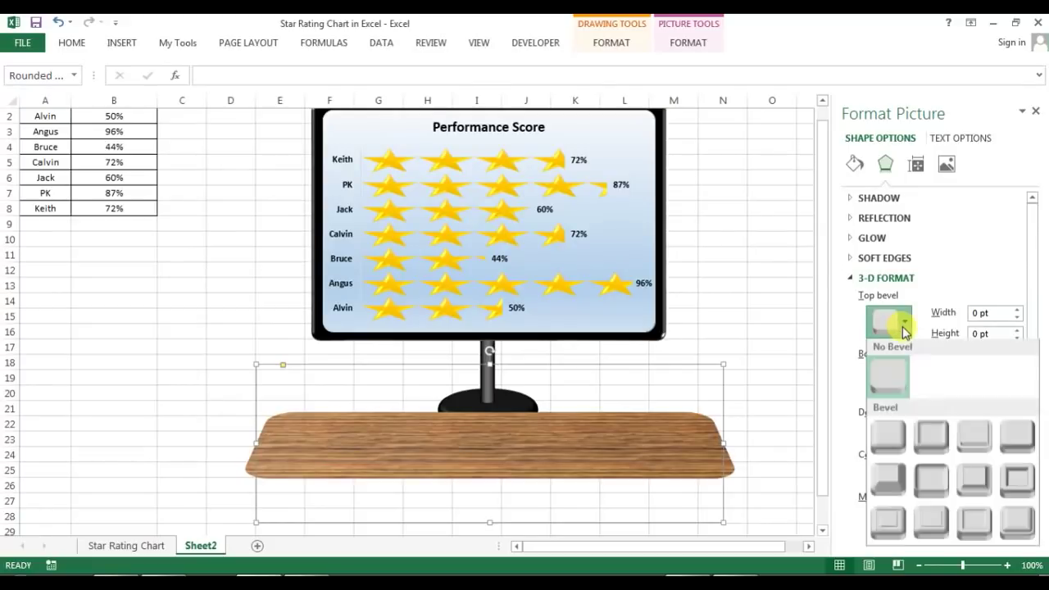
pyautogui.click(888, 442)
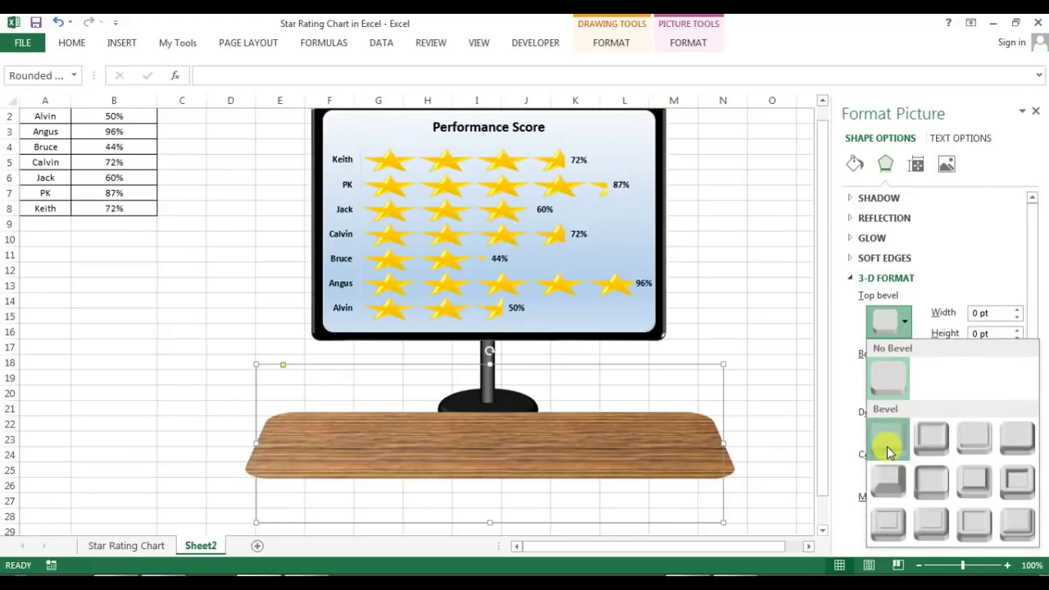
pyautogui.click(1037, 111)
pyautogui.click(811, 287)
# Move the tabletop up over the stand's base and stretch it slightly downward to make it deeper
pyautogui.moveTo(621, 467); pyautogui.dragTo(614, 432)
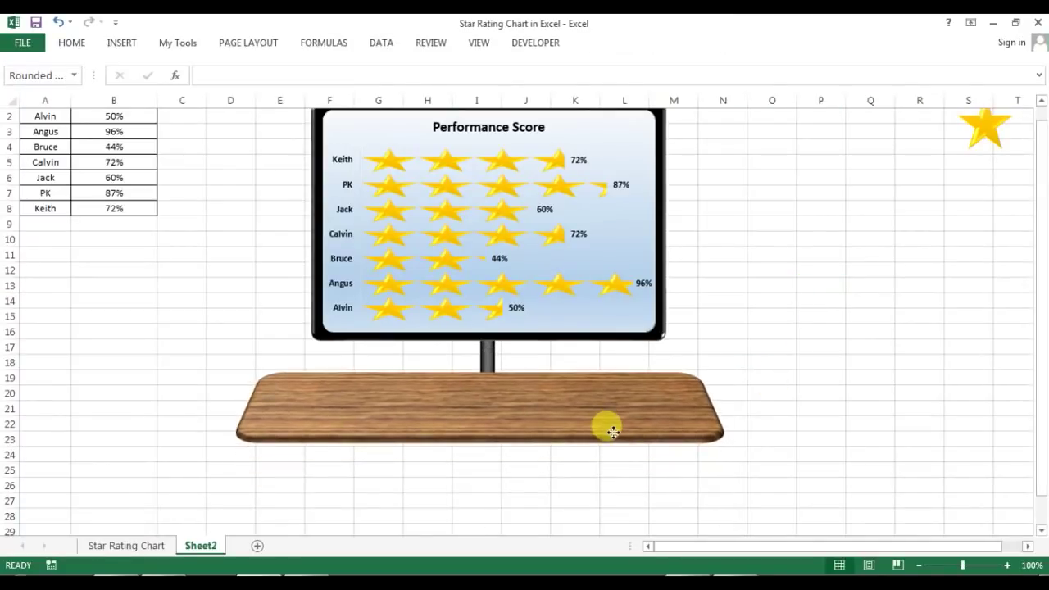
pyautogui.click(614, 432)
pyautogui.moveTo(481, 482); pyautogui.dragTo(475, 504)
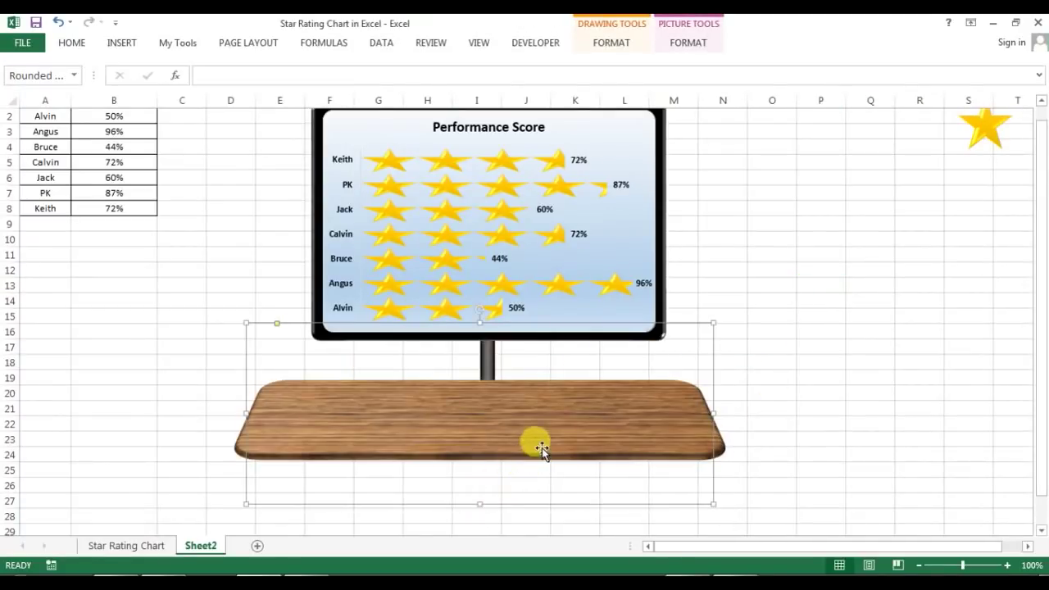
# Send the tabletop behind the monitor stand and nudge it slightly so the base rests on it
pyautogui.rightClick(542, 446)
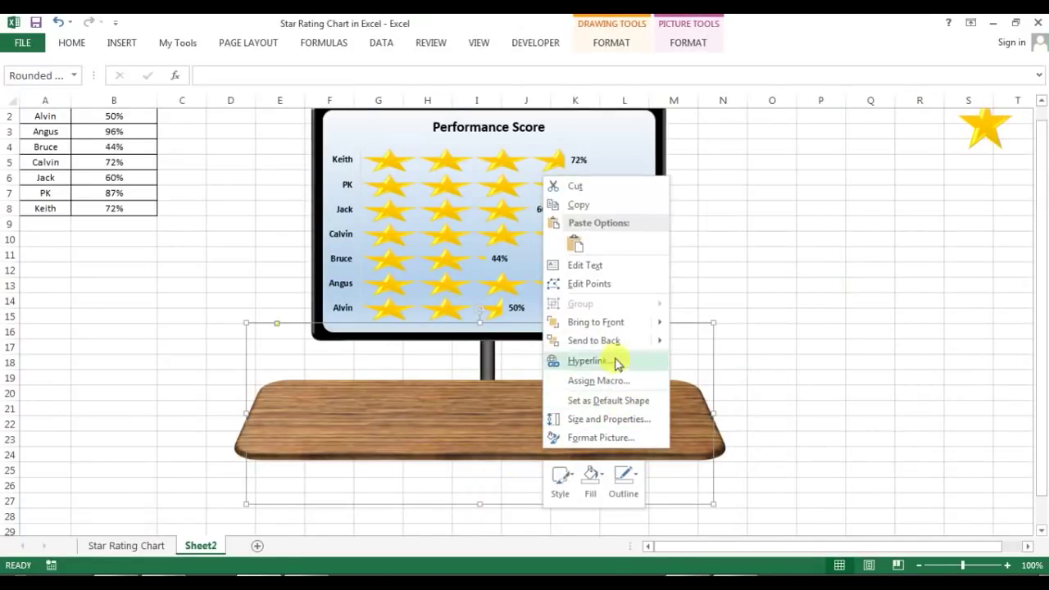
pyautogui.click(598, 340)
pyautogui.click(809, 320)
pyautogui.moveTo(604, 448); pyautogui.dragTo(602, 446)
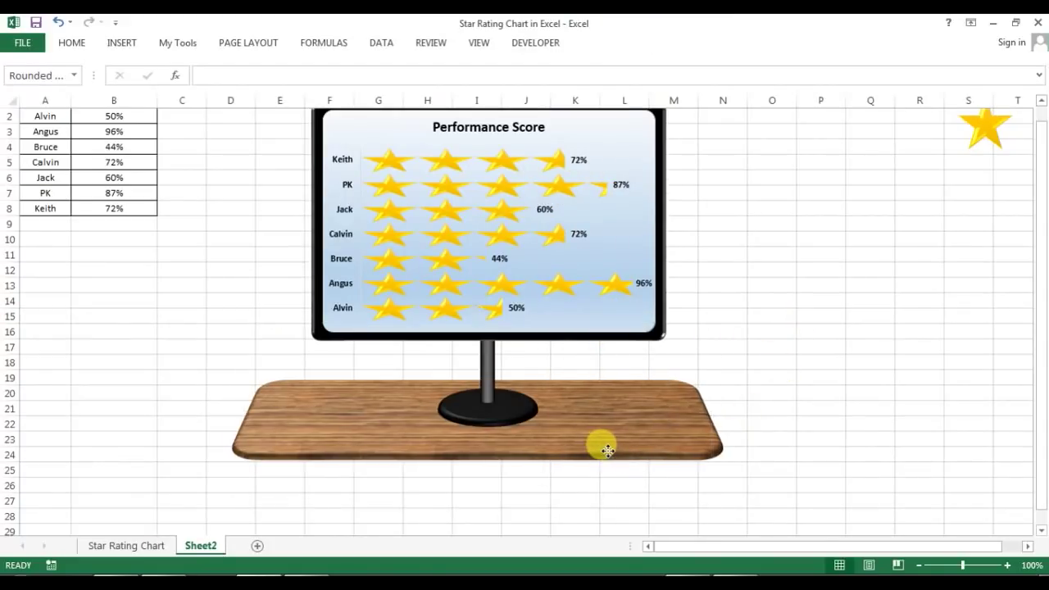
pyautogui.click(819, 379)
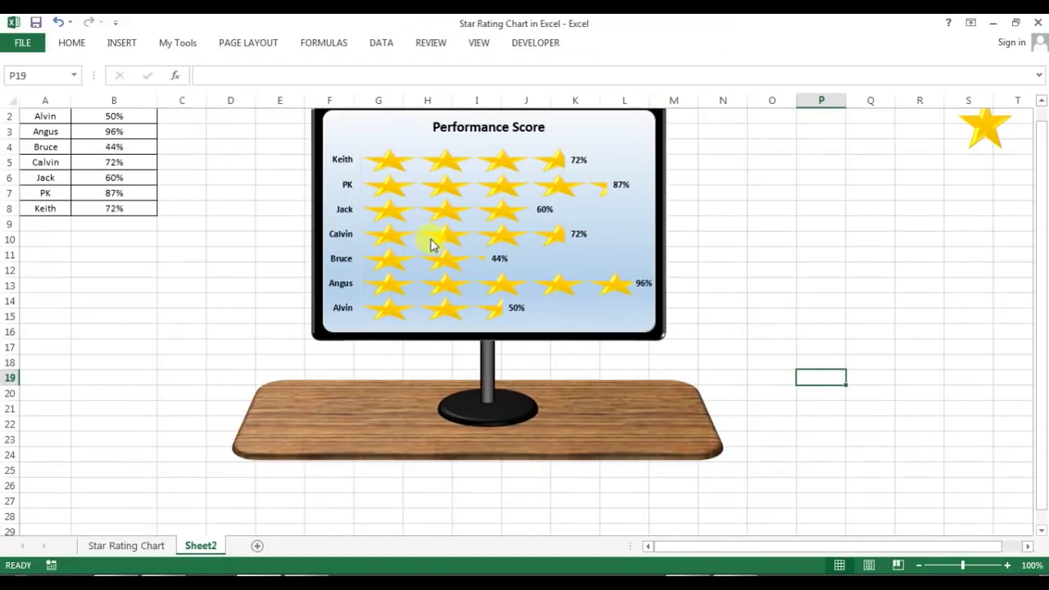
# Check the table legs on the example sheet and draw a can shape about 2.4" tall and 0.37" wide beside the monitor on Sheet2
pyautogui.click(131, 42)
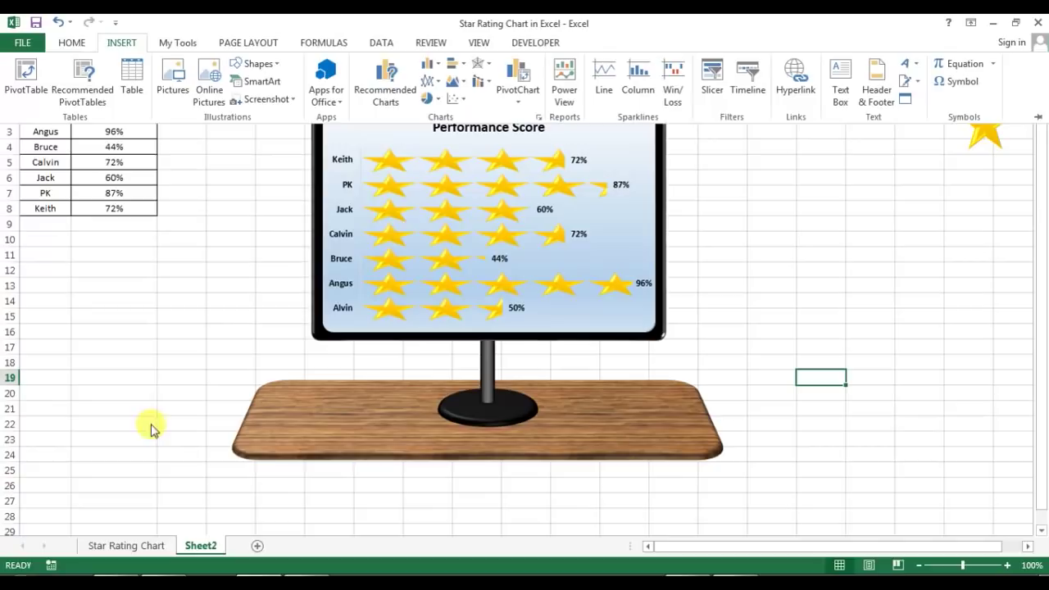
pyautogui.click(155, 544)
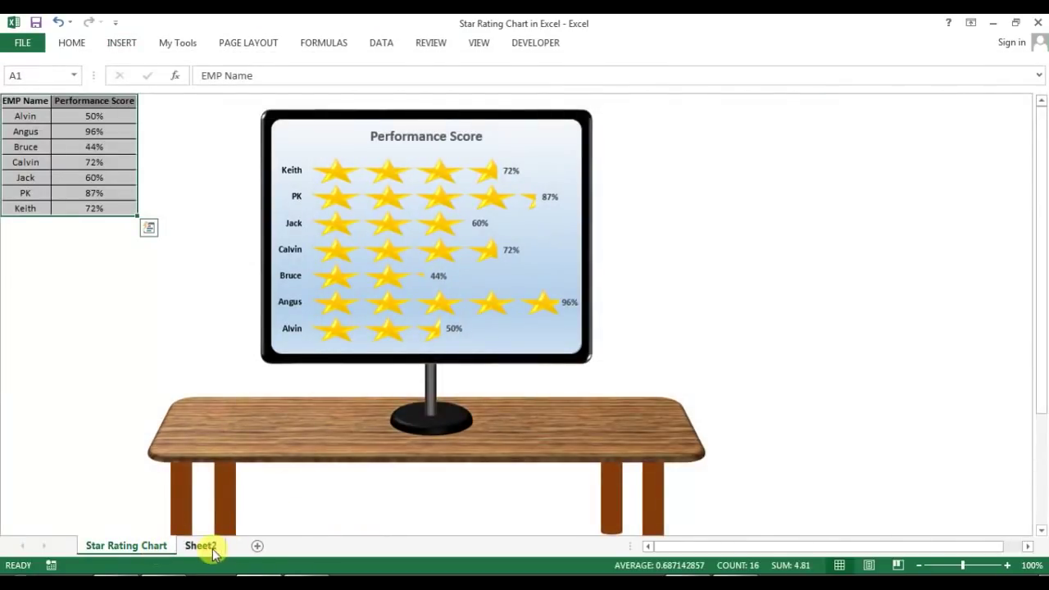
pyautogui.click(201, 546)
pyautogui.click(121, 43)
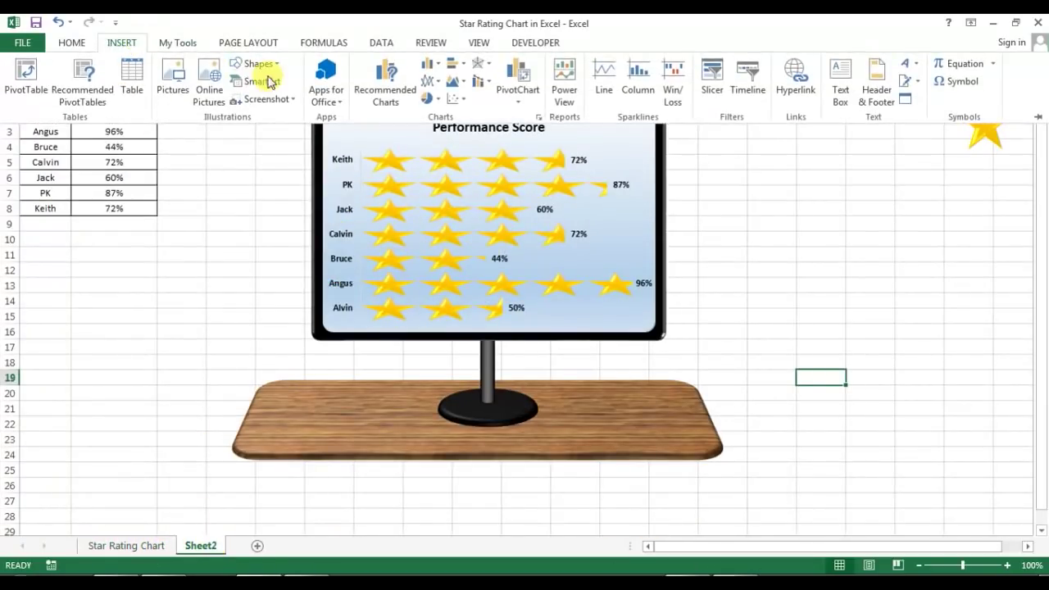
pyautogui.click(275, 64)
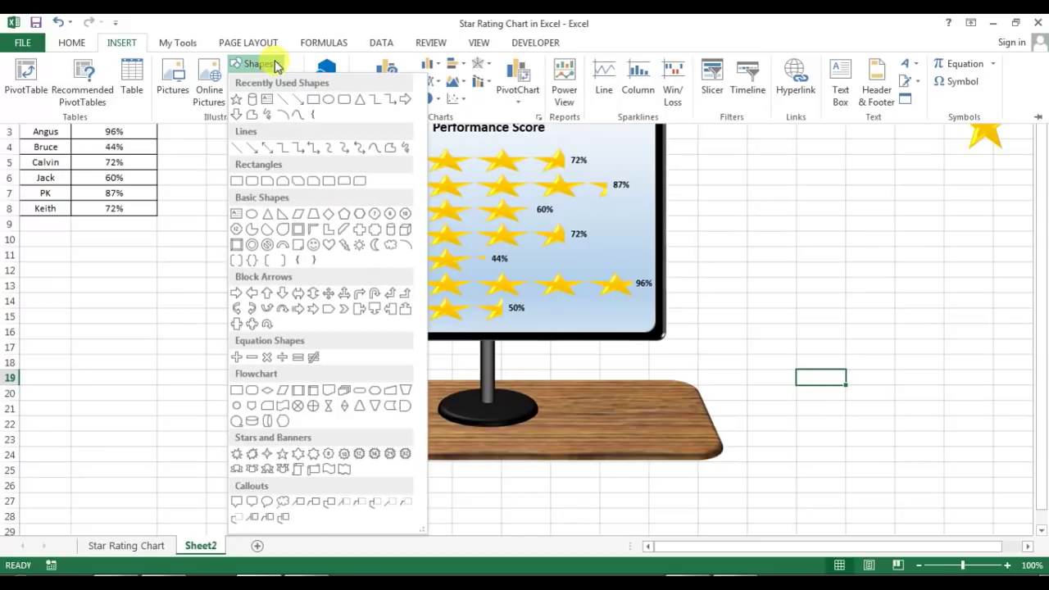
pyautogui.click(394, 232)
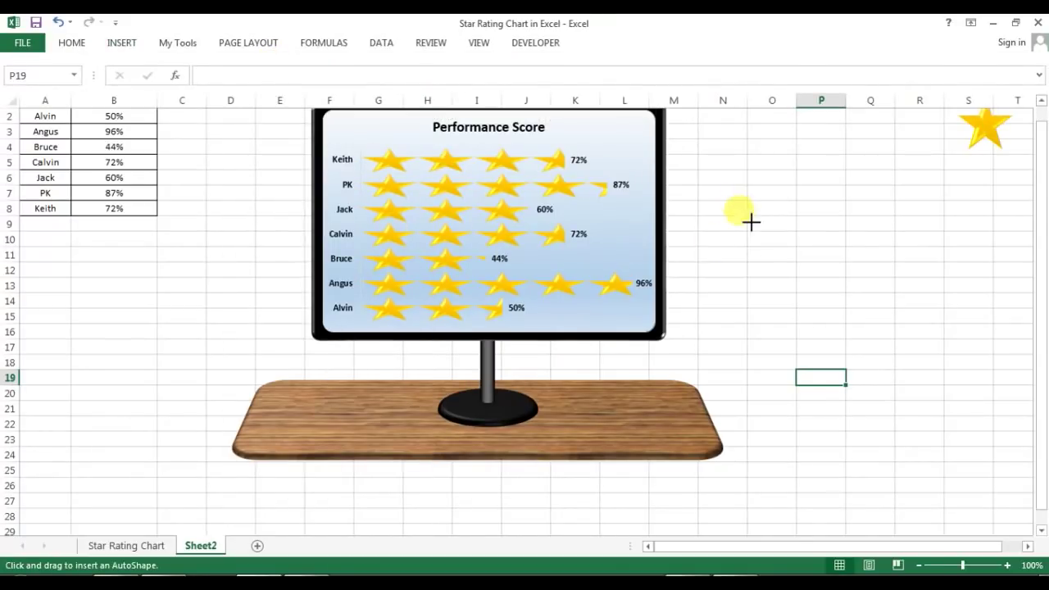
pyautogui.moveTo(748, 215)
pyautogui.mouseDown()
pyautogui.moveTo(780, 356)
pyautogui.moveTo(775, 394)
pyautogui.mouseUp()
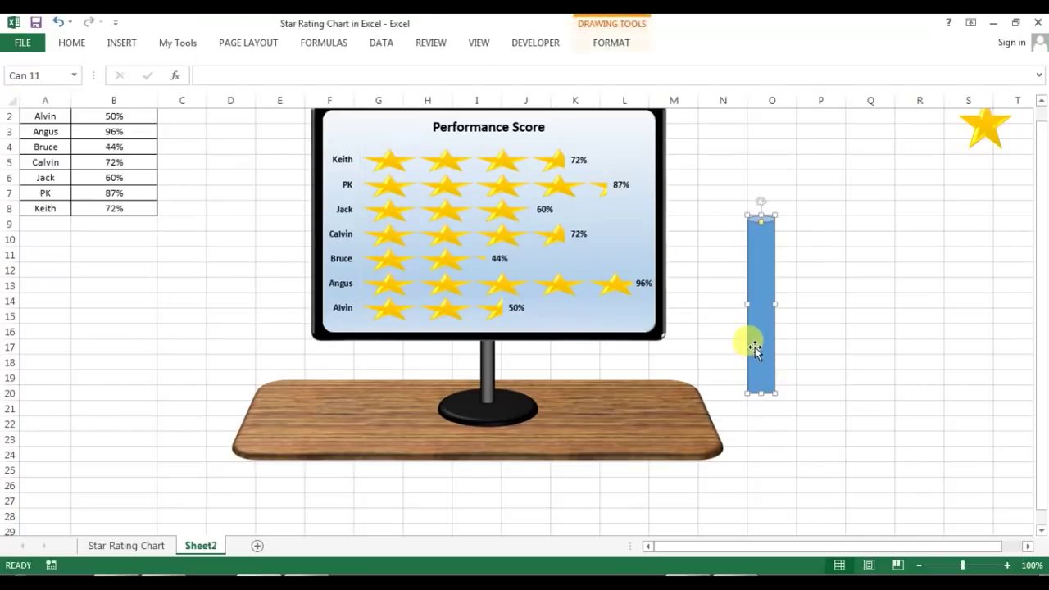
# Remove the can's outline, fill it with solid Orange, Accent 2, Darker 50%, and close the formatting settings
pyautogui.rightClick(755, 348)
pyautogui.click(794, 343)
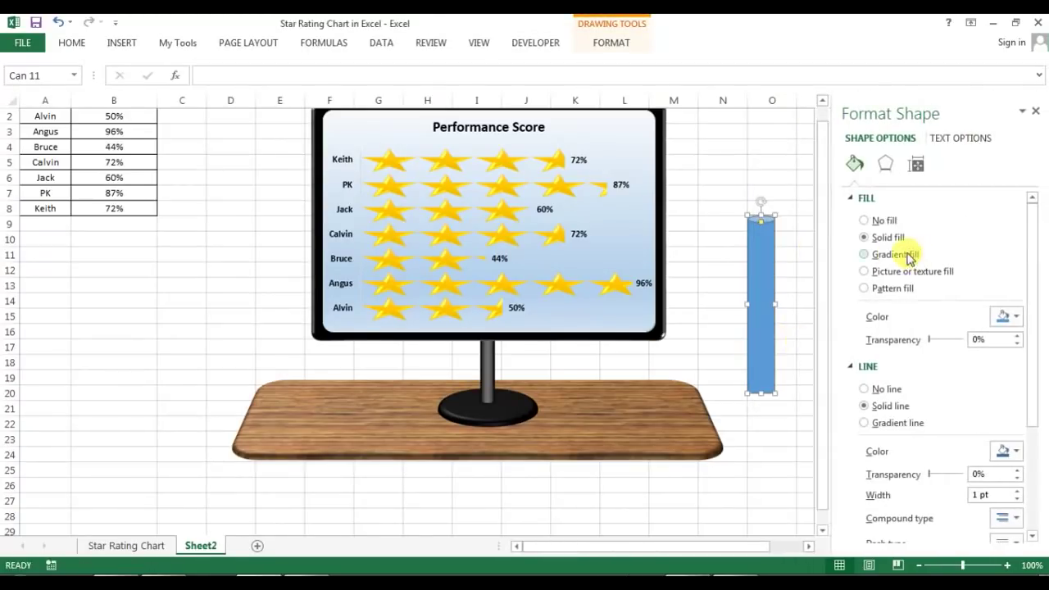
pyautogui.click(876, 392)
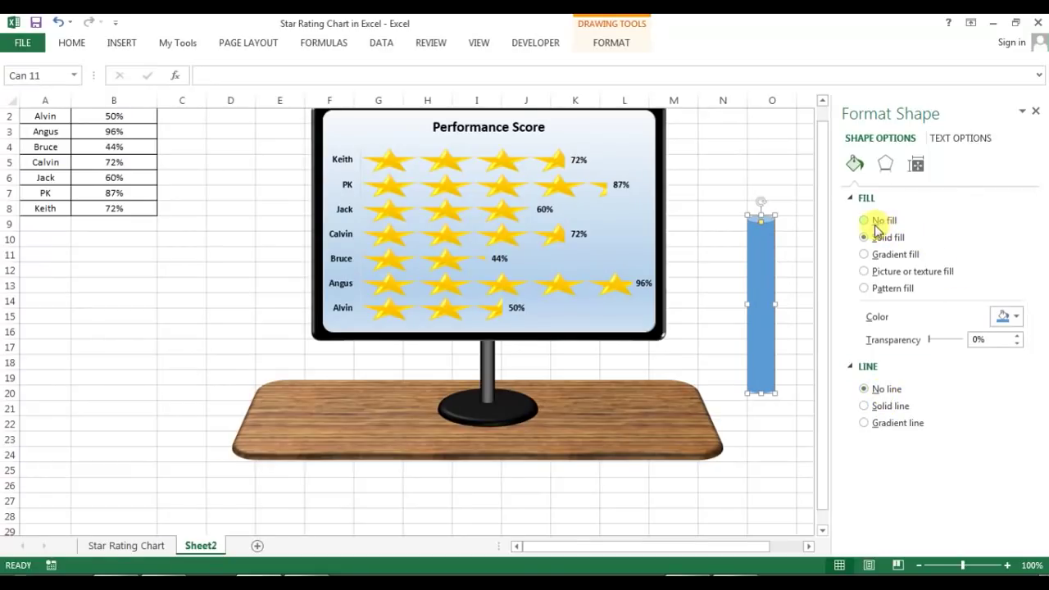
pyautogui.click(1007, 316)
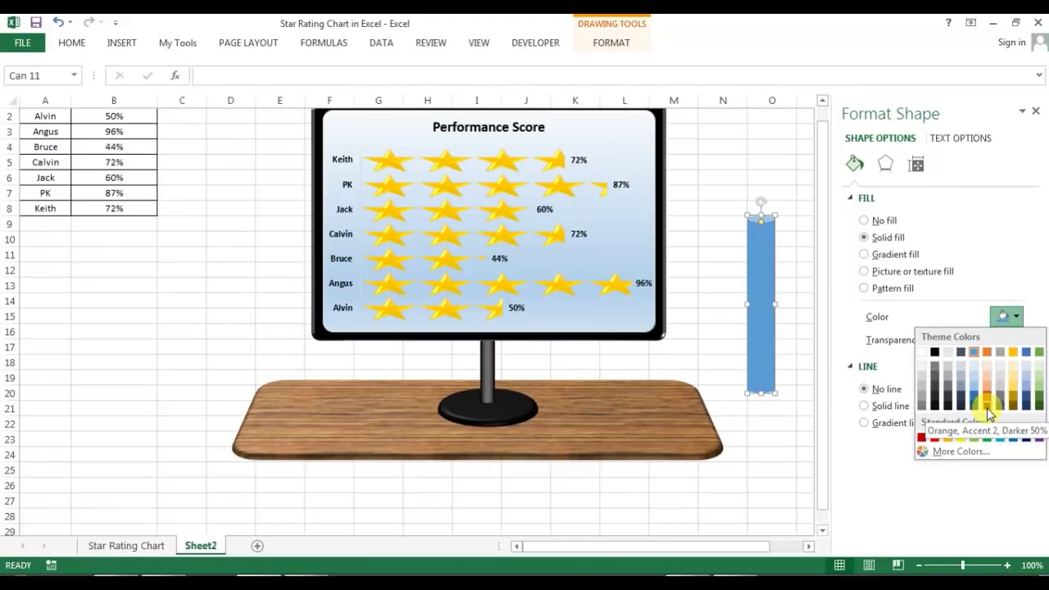
pyautogui.click(988, 407)
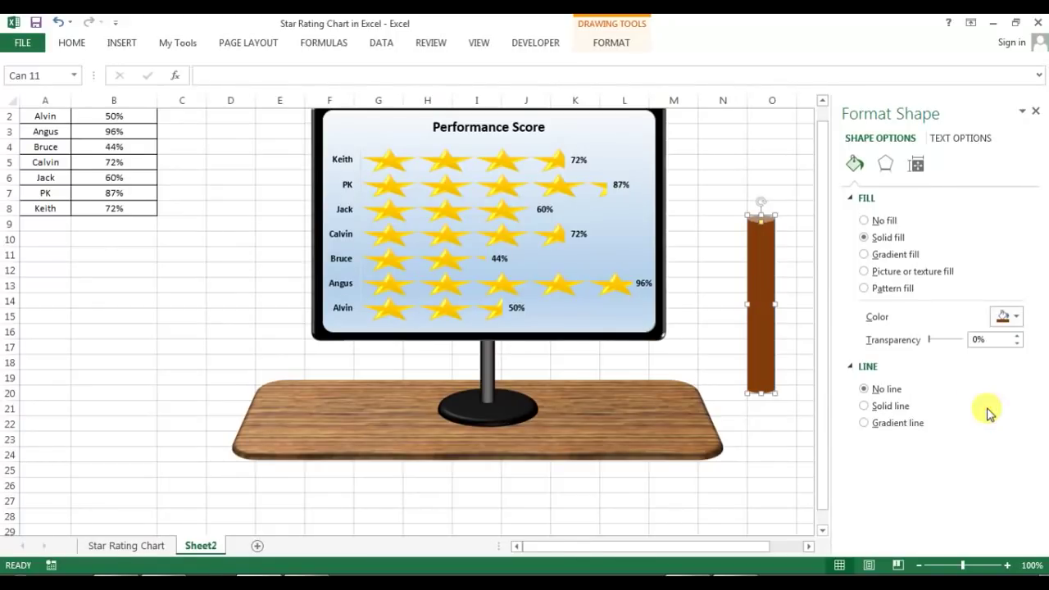
pyautogui.click(1036, 112)
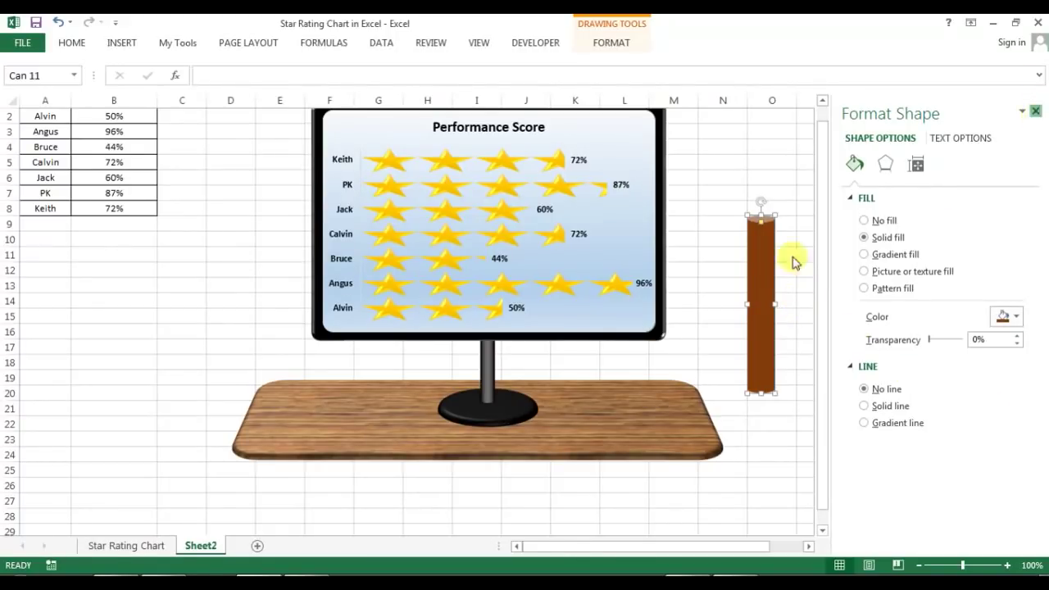
# Send the brown can behind the tabletop and position it as the table's front left leg
pyautogui.moveTo(757, 306); pyautogui.dragTo(305, 504)
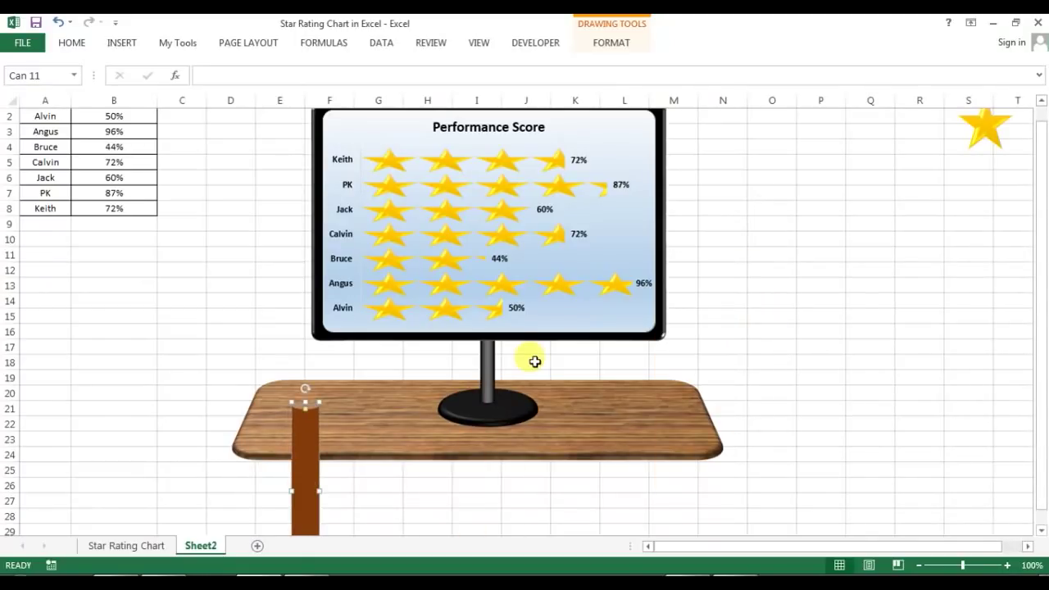
pyautogui.scroll(-3, 533, 358)
pyautogui.rightClick(310, 369)
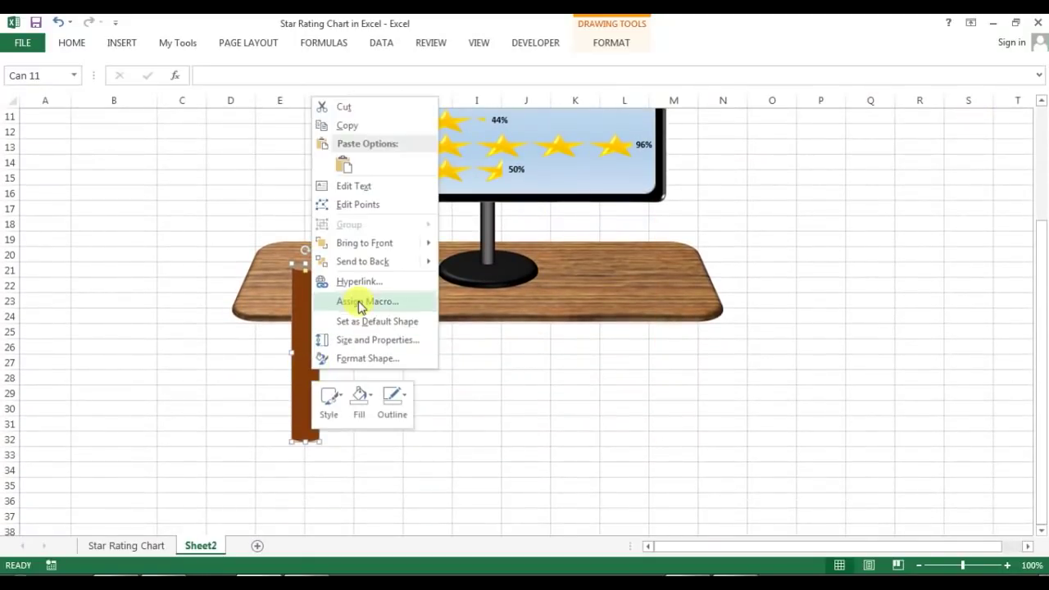
pyautogui.moveTo(377, 262)
pyautogui.click(483, 262)
pyautogui.moveTo(300, 419); pyautogui.dragTo(279, 432)
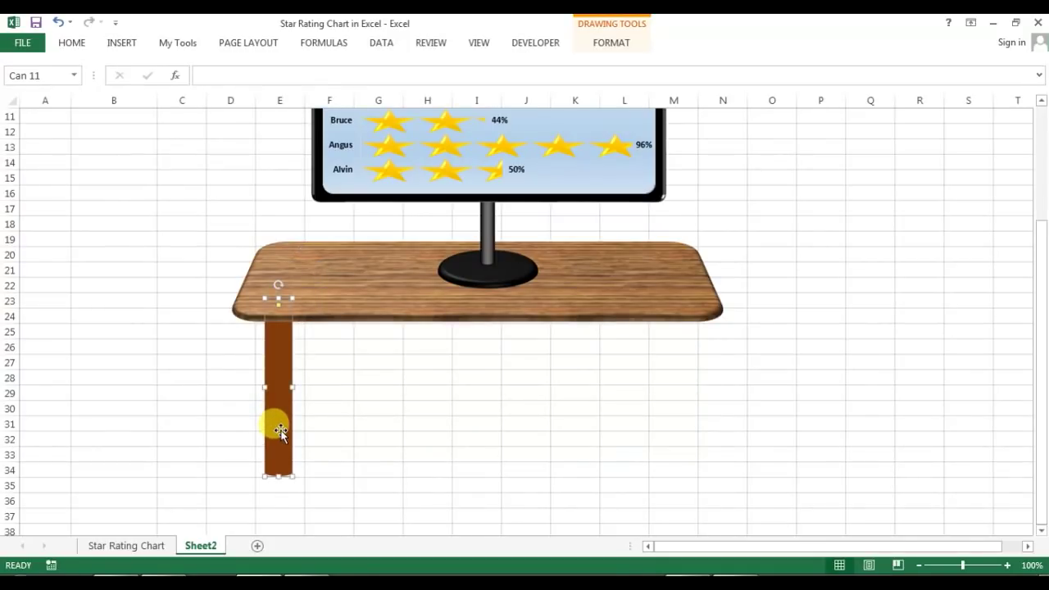
# Duplicate the front left leg, place the copy under the tabletop's front right corner, and send it to the back
pyautogui.hotkey('ctrl', 'c')
pyautogui.hotkey('ctrl', 'v')
pyautogui.moveTo(281, 434); pyautogui.dragTo(653, 433)
pyautogui.rightClick(653, 433)
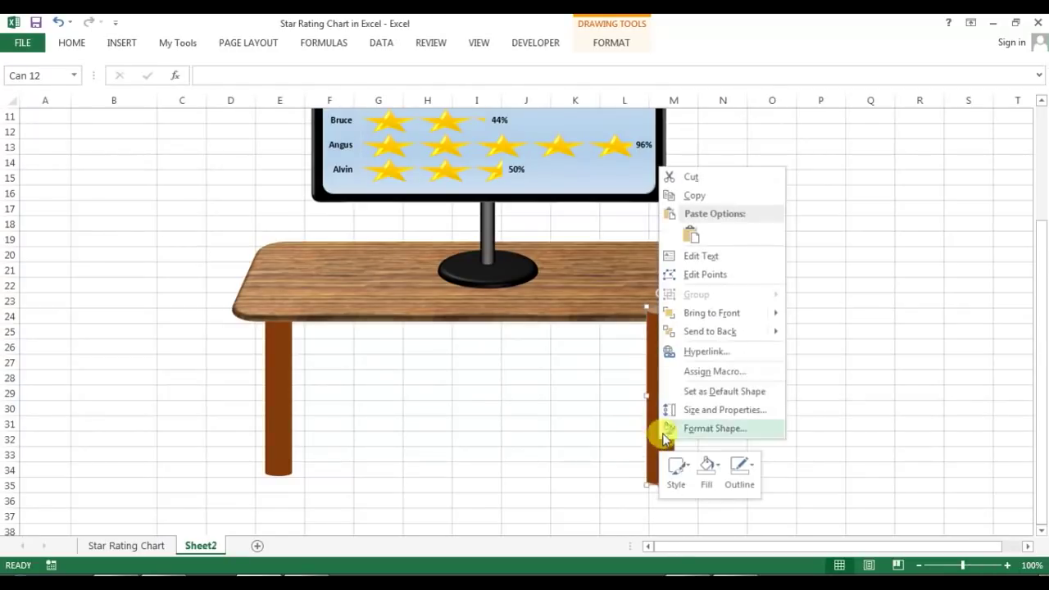
pyautogui.click(722, 336)
pyautogui.click(725, 393)
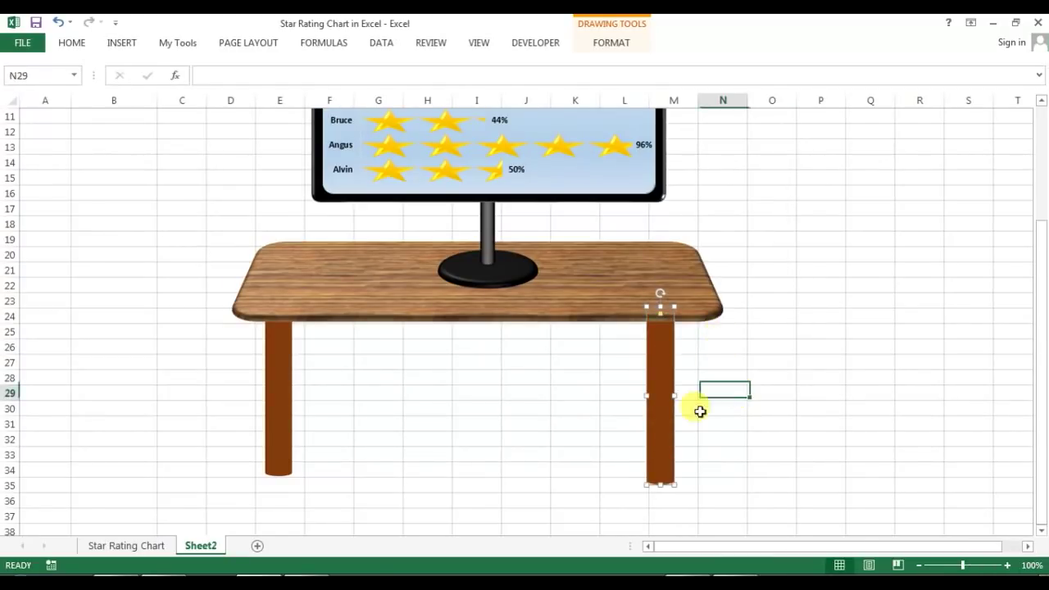
# Paste another leg, place it higher and just inside the front right leg as the rear right leg, and send it to the back
pyautogui.click(660, 430)
pyautogui.hotkey('ctrl', 'v')
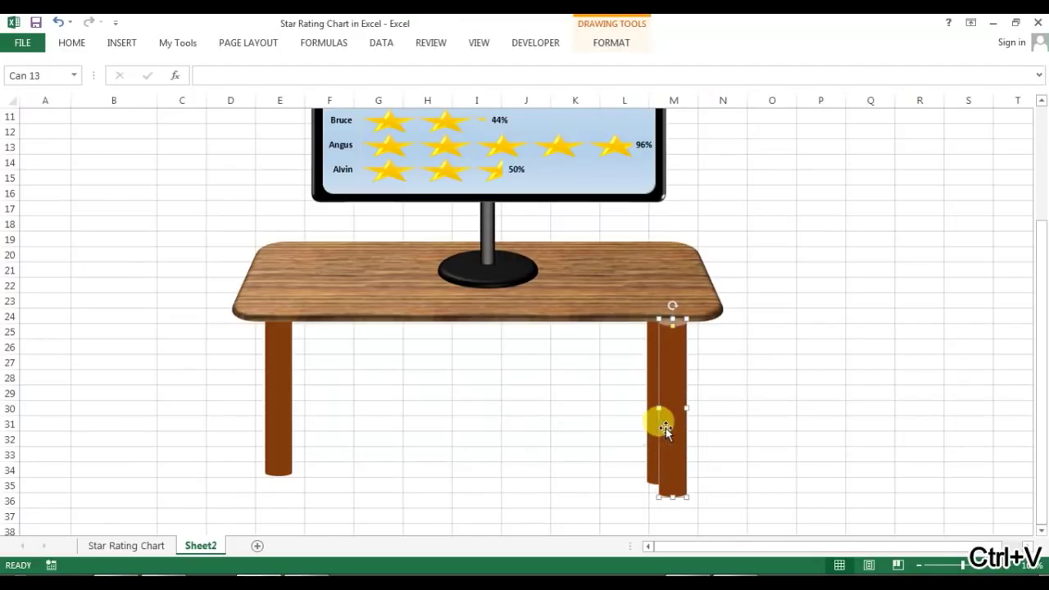
pyautogui.moveTo(666, 428); pyautogui.dragTo(604, 354)
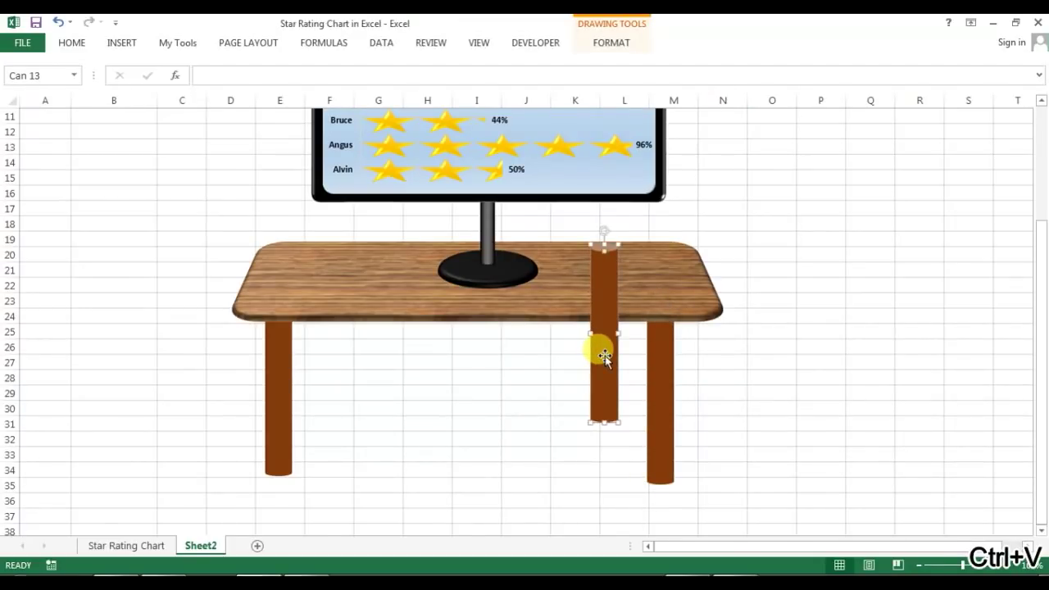
pyautogui.rightClick(604, 358)
pyautogui.click(666, 249)
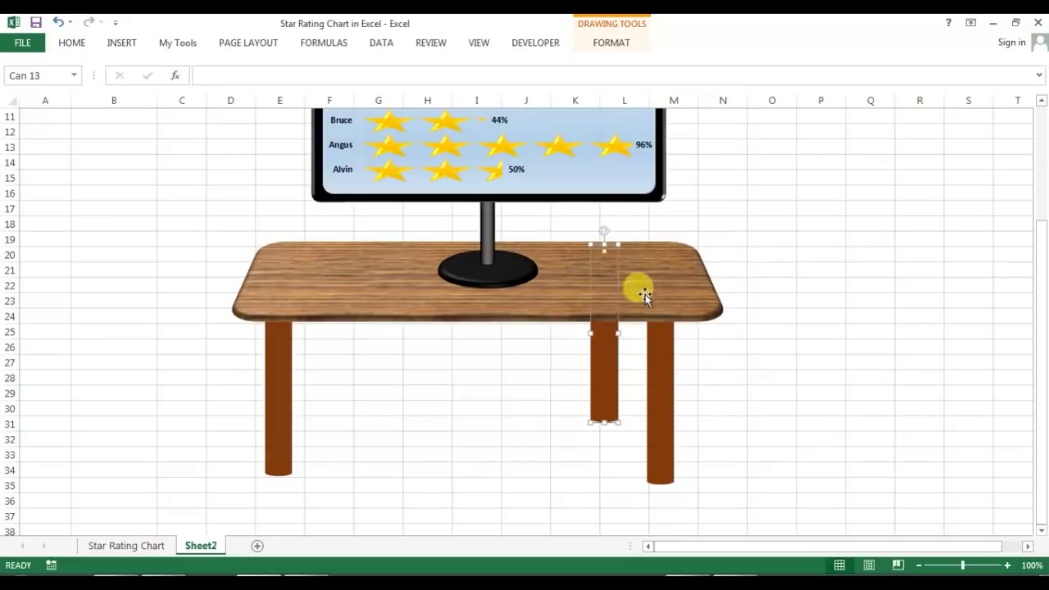
pyautogui.click(709, 375)
# Duplicate the rear right leg, place the copy just inside the front left leg, and send it behind the tabletop
pyautogui.click(604, 370)
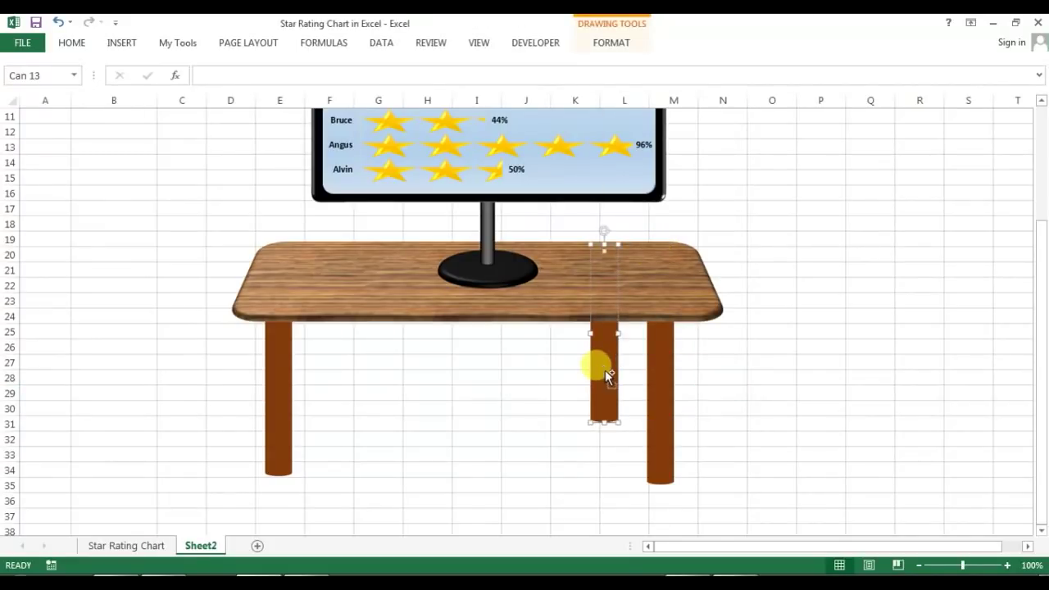
pyautogui.hotkey('ctrl', 'c')
pyautogui.hotkey('ctrl', 'v')
pyautogui.moveTo(603, 369); pyautogui.dragTo(334, 369)
pyautogui.rightClick(334, 369)
pyautogui.click(398, 263)
pyautogui.press('Escape')
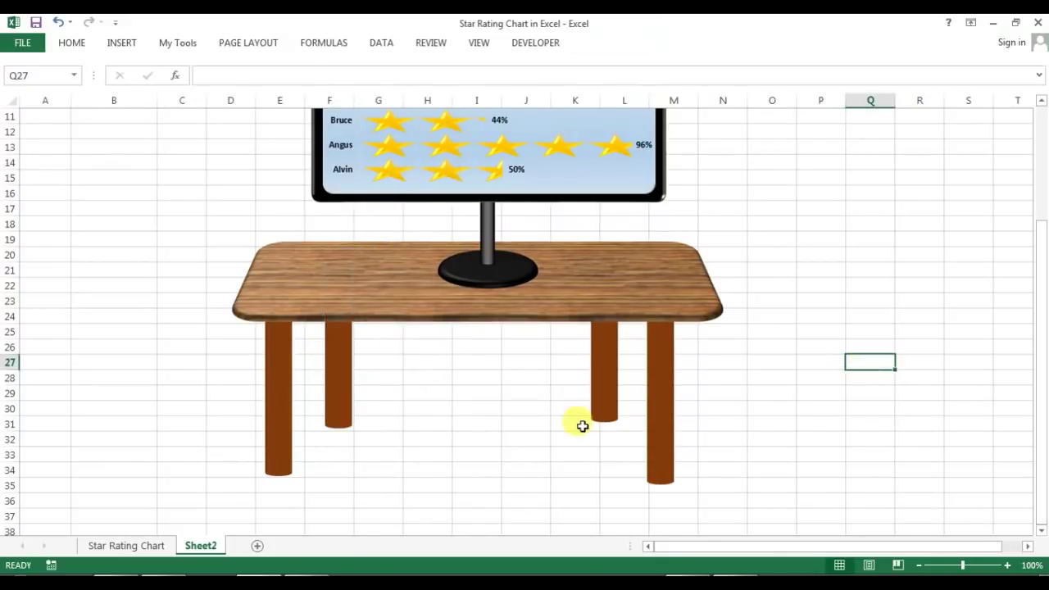
# Align the bottoms of the two rear table legs
pyautogui.click(347, 392)
pyautogui.keyDown('ctrl'); pyautogui.click(614, 381); pyautogui.keyUp('ctrl')
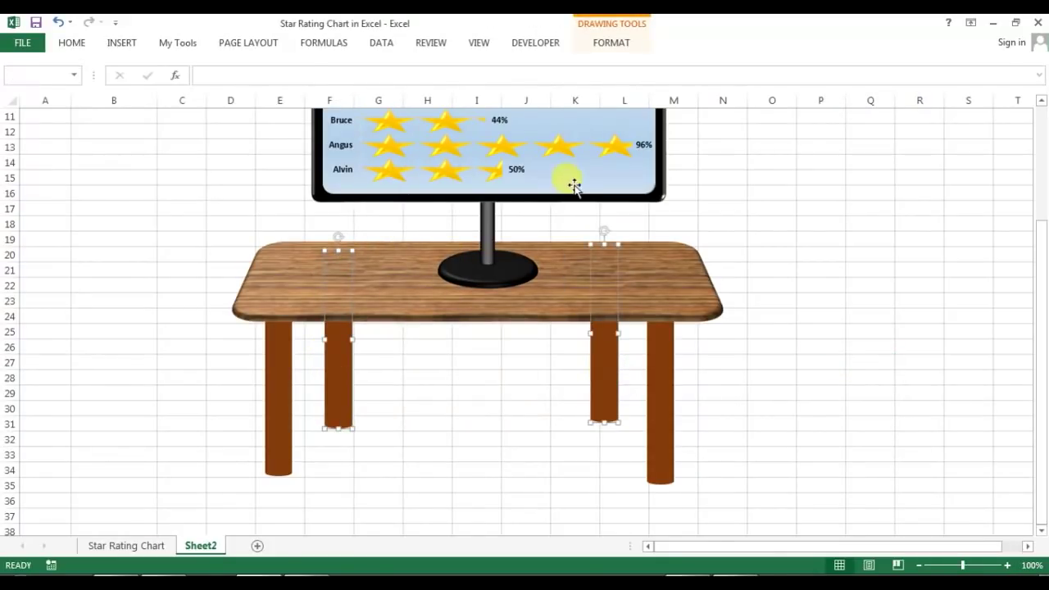
pyautogui.click(605, 43)
pyautogui.click(792, 65)
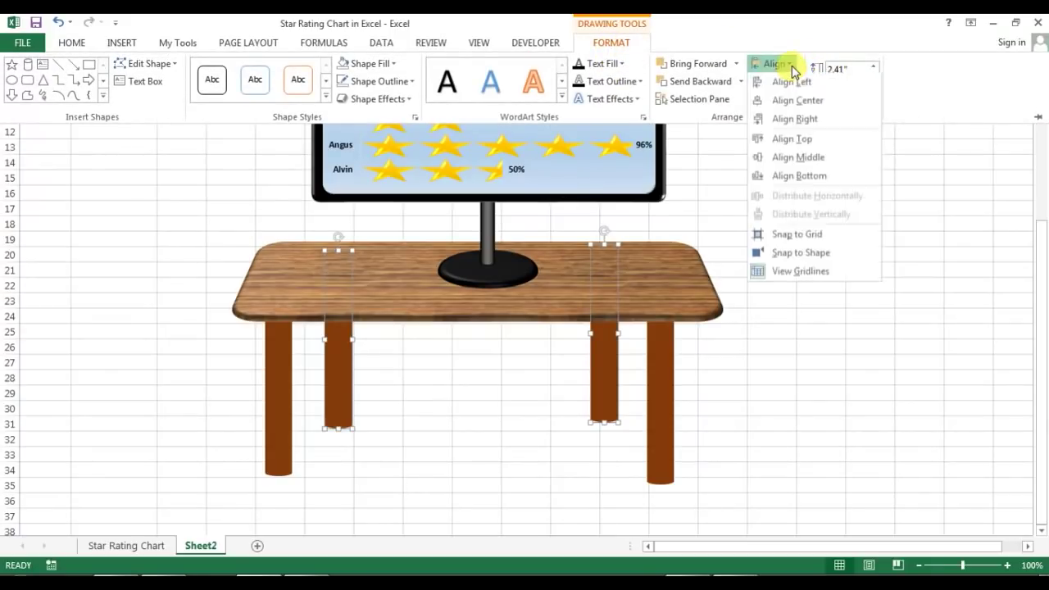
pyautogui.click(799, 177)
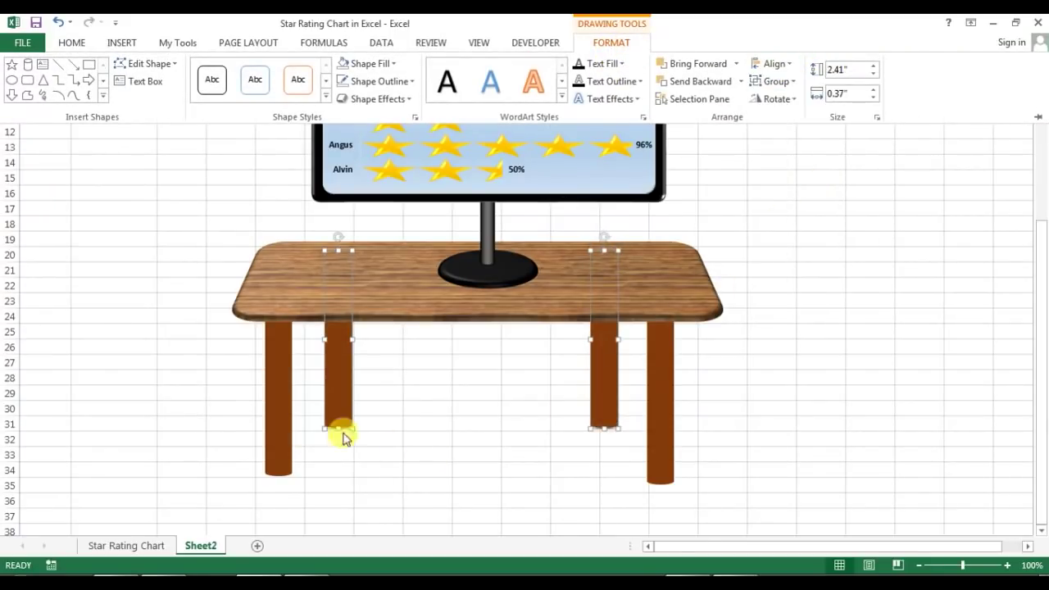
# Align the bottoms of the two front table legs and deselect them
pyautogui.click(277, 425)
pyautogui.keyDown('shift'); pyautogui.click(671, 416); pyautogui.keyUp('shift')
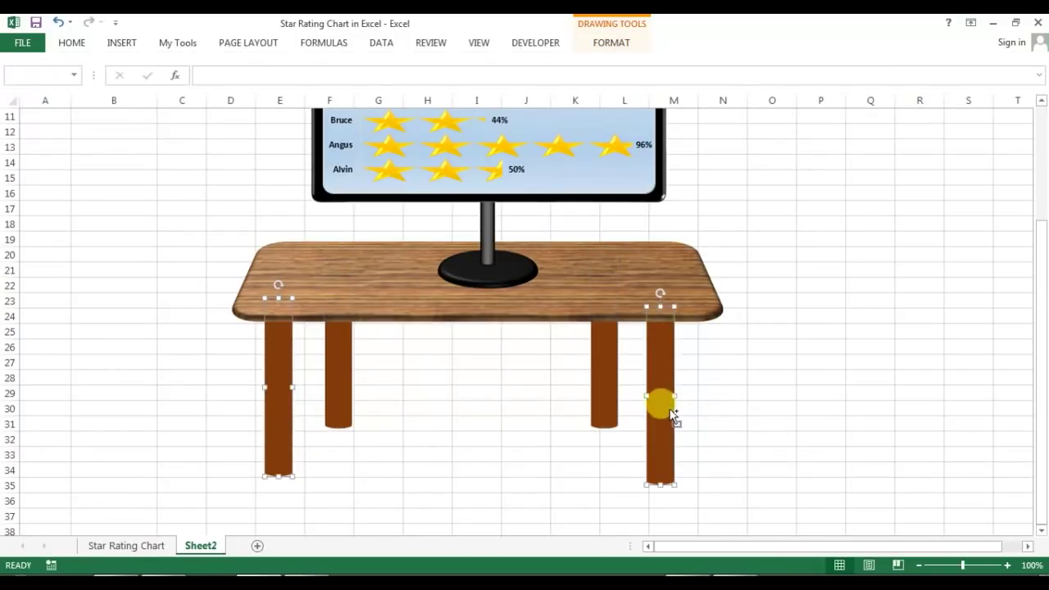
pyautogui.click(613, 44)
pyautogui.click(775, 64)
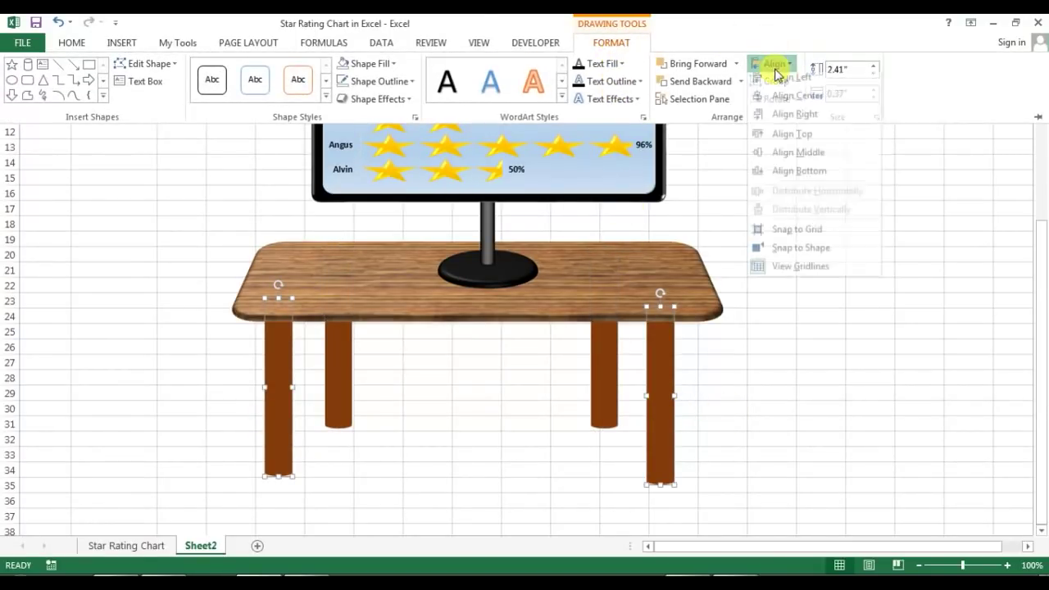
pyautogui.click(815, 177)
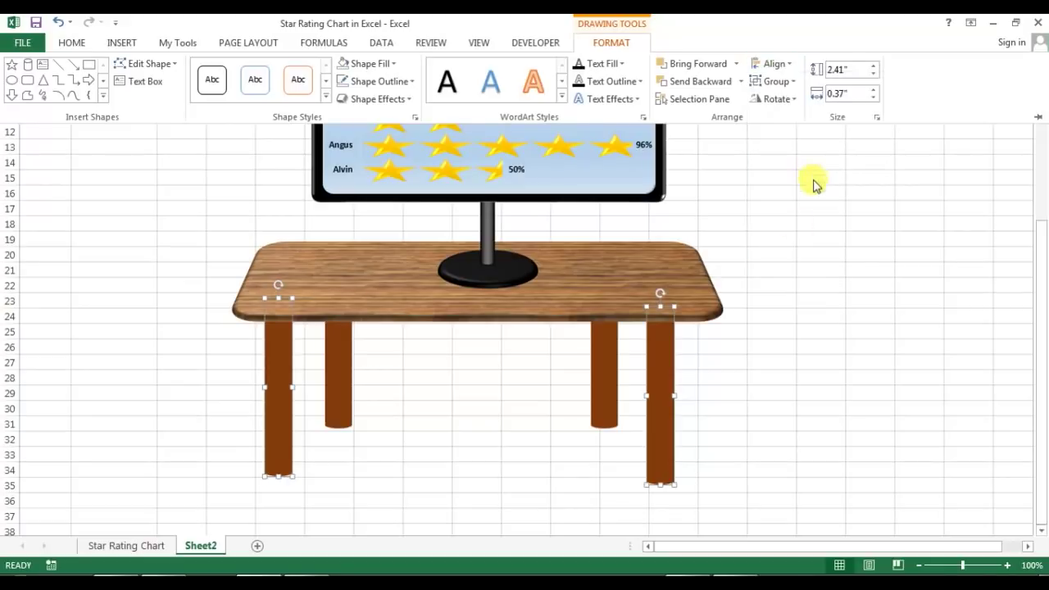
pyautogui.scroll(3, 778, 348)
pyautogui.click(769, 352)
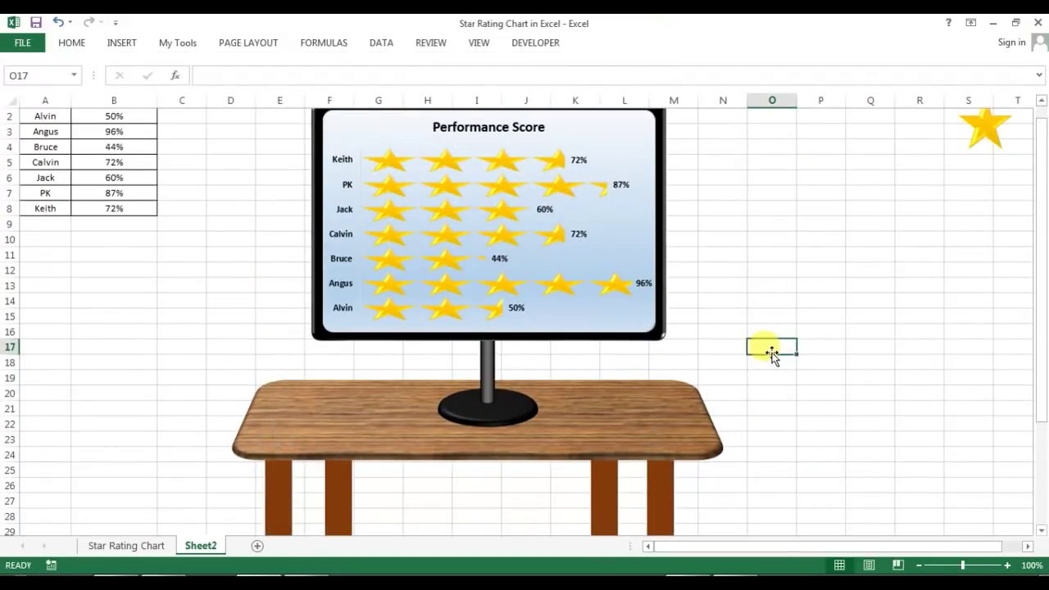
# Hide the gridlines and headings on Sheet2 and select Alvin's performance score cell
pyautogui.scroll(1, 773, 351)
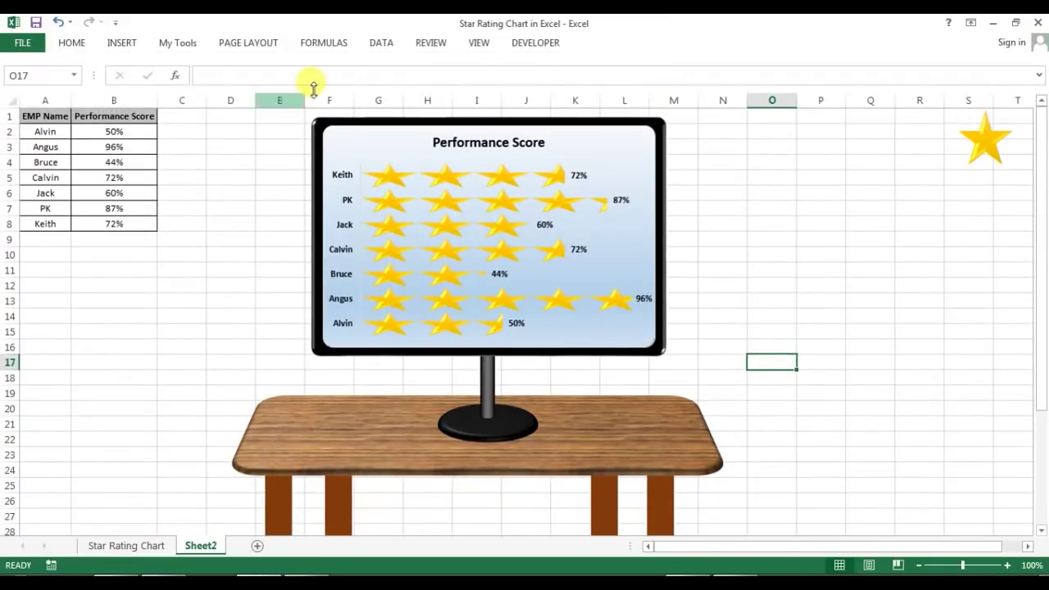
pyautogui.click(475, 44)
pyautogui.click(201, 93)
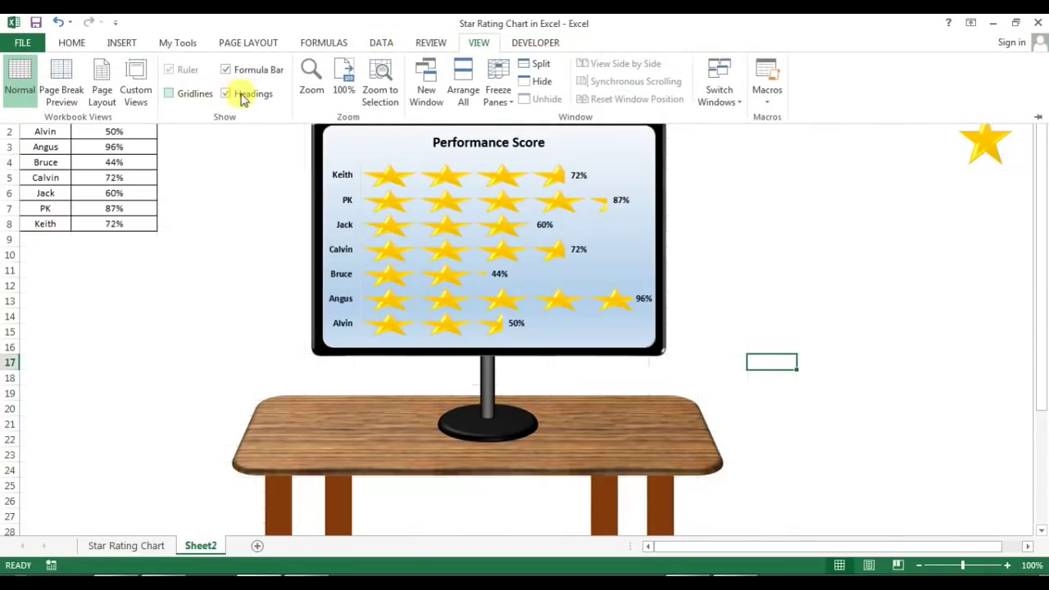
pyautogui.click(244, 95)
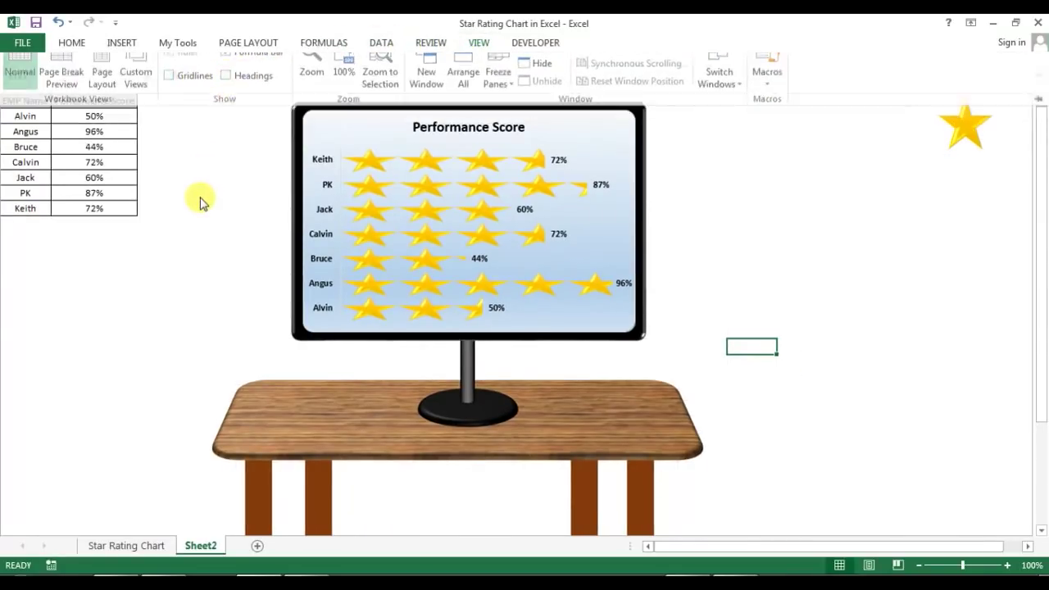
pyautogui.click(103, 120)
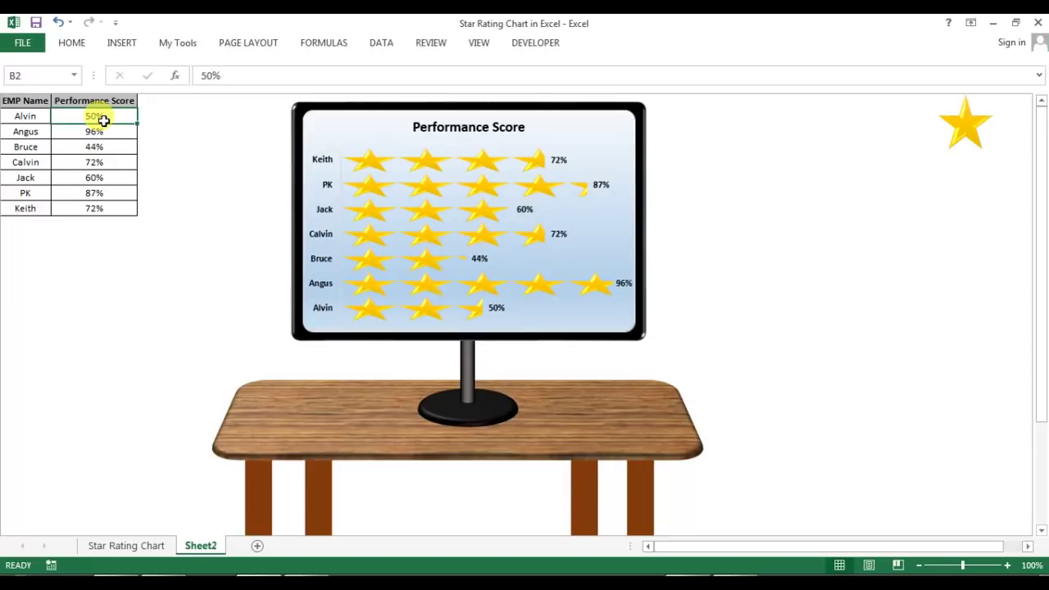